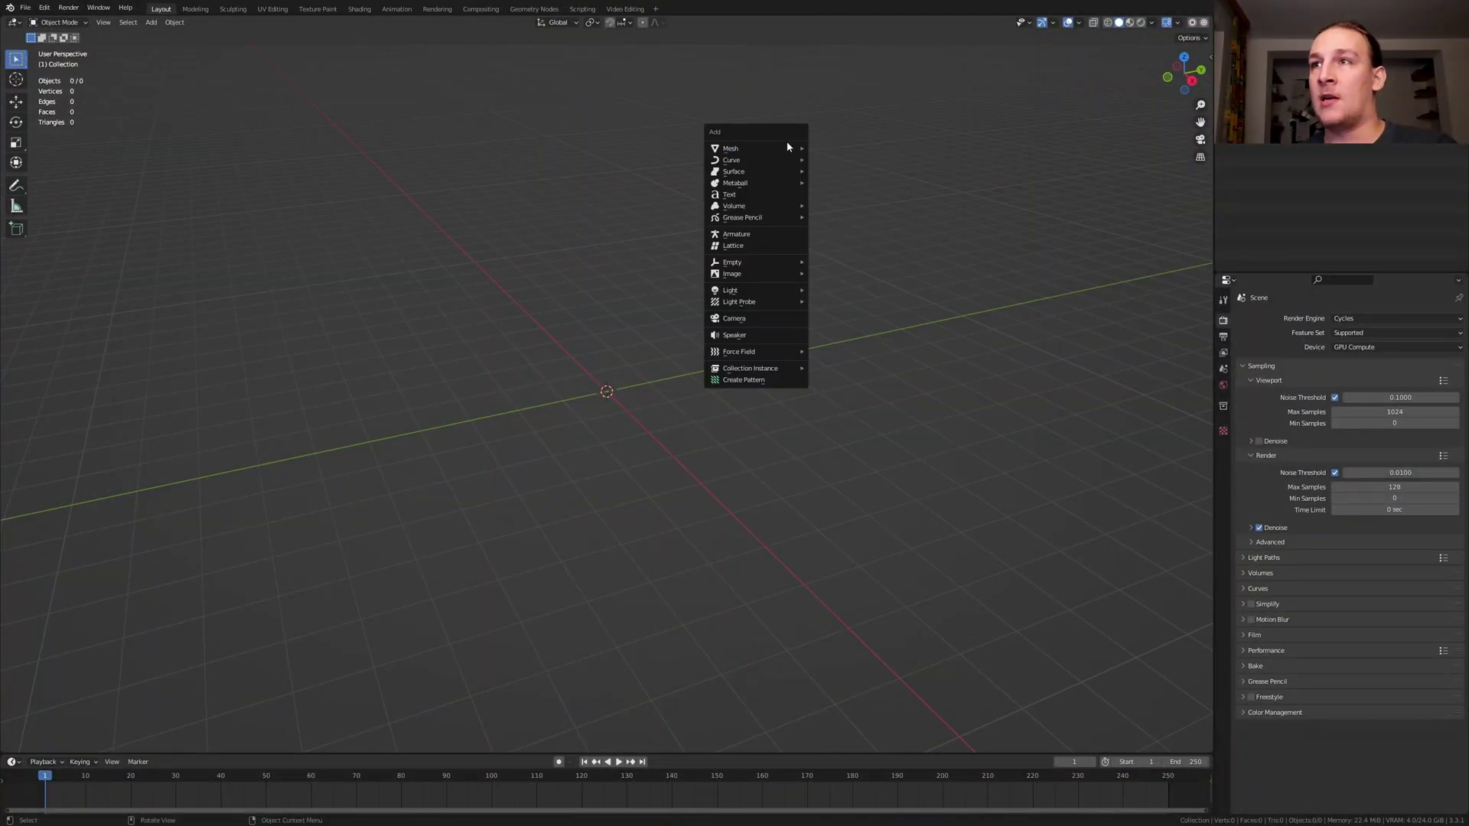
# Add a circle mesh and grid-fill it with faces in Edit Mode.
pyautogui.moveTo(788, 147)
pyautogui.click(849, 170)
pyautogui.press('Tab')
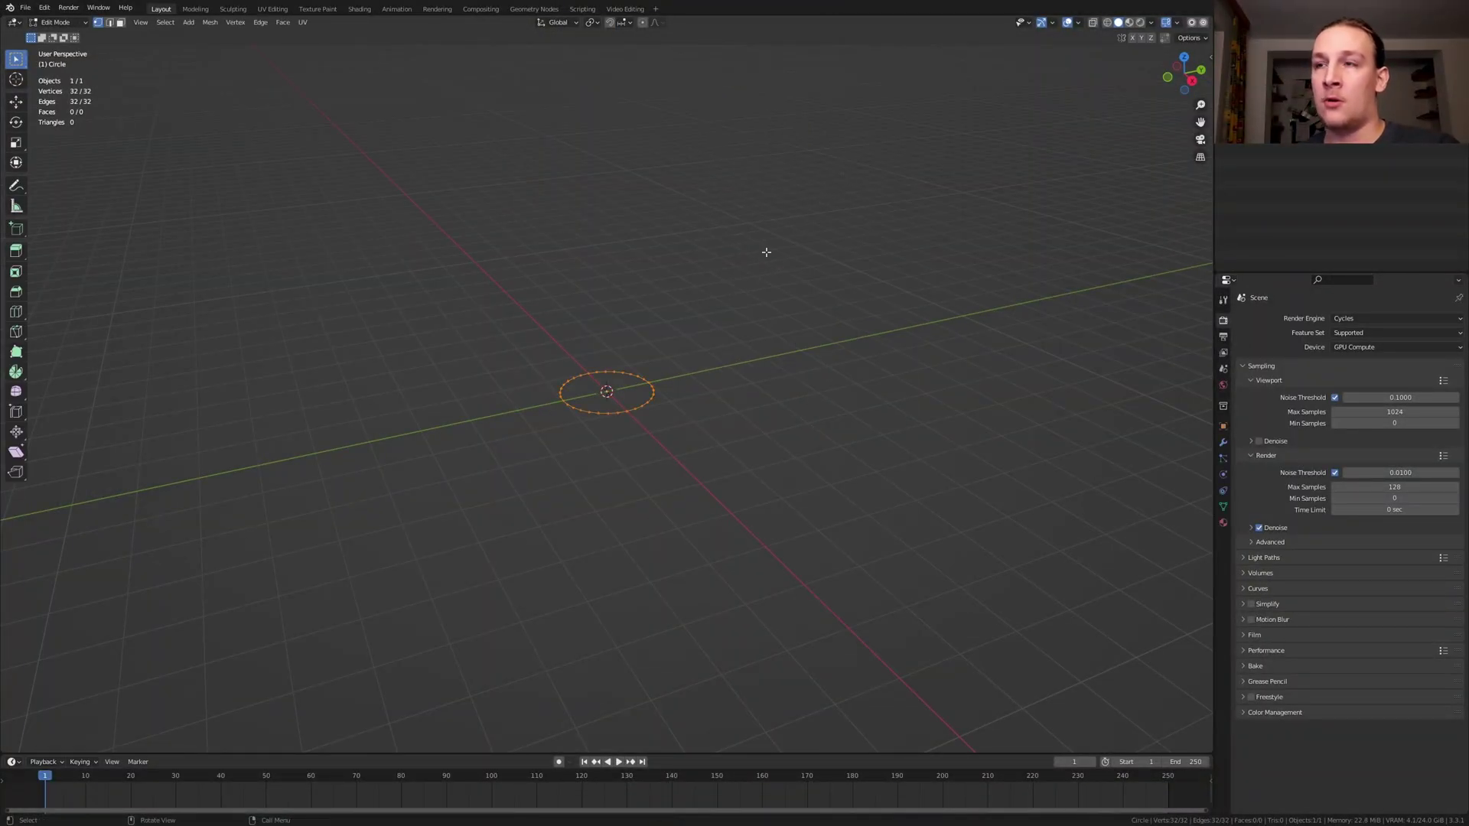
pyautogui.press('F3')
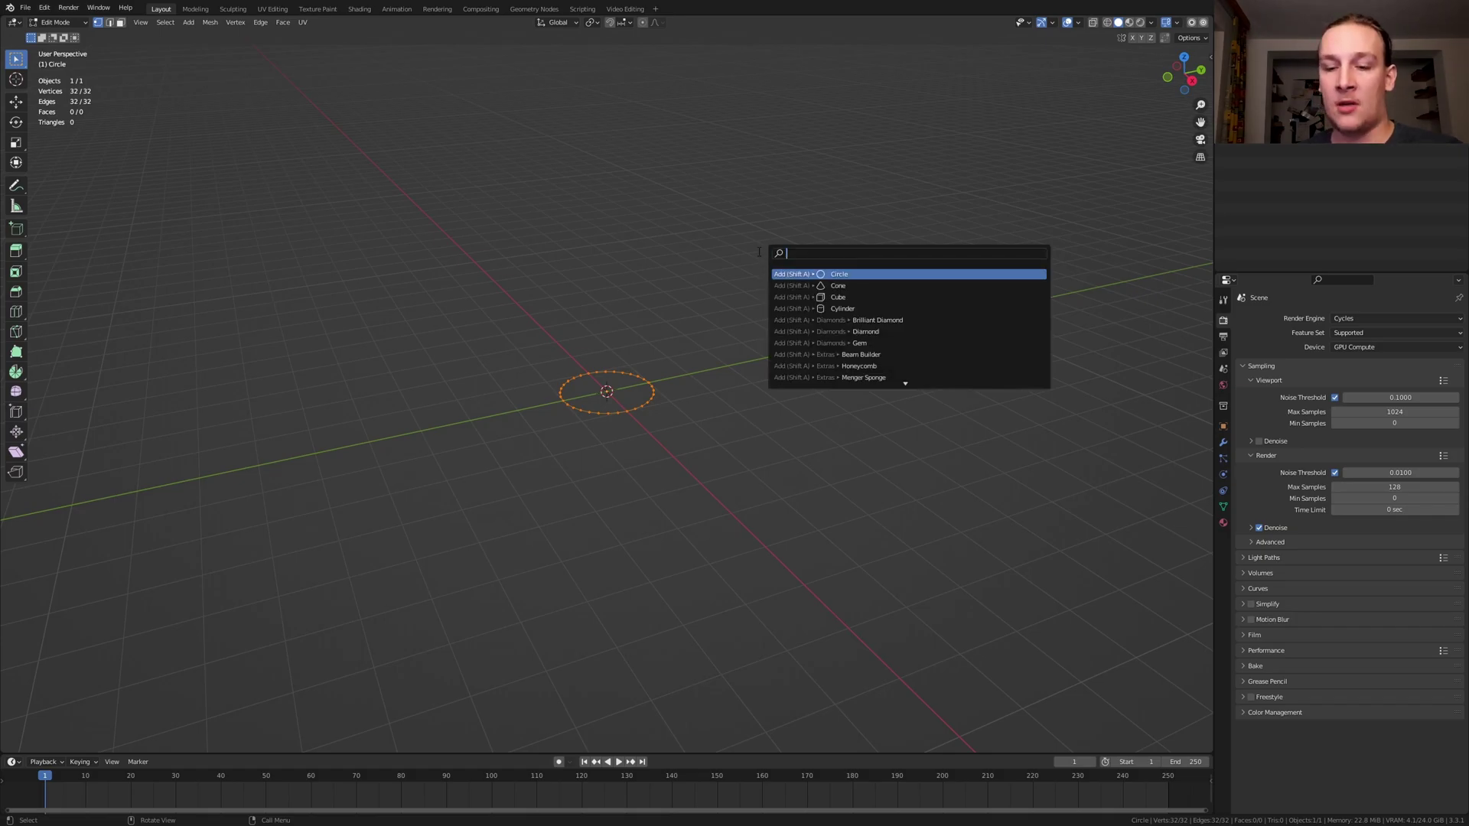
pyautogui.write('grid f')
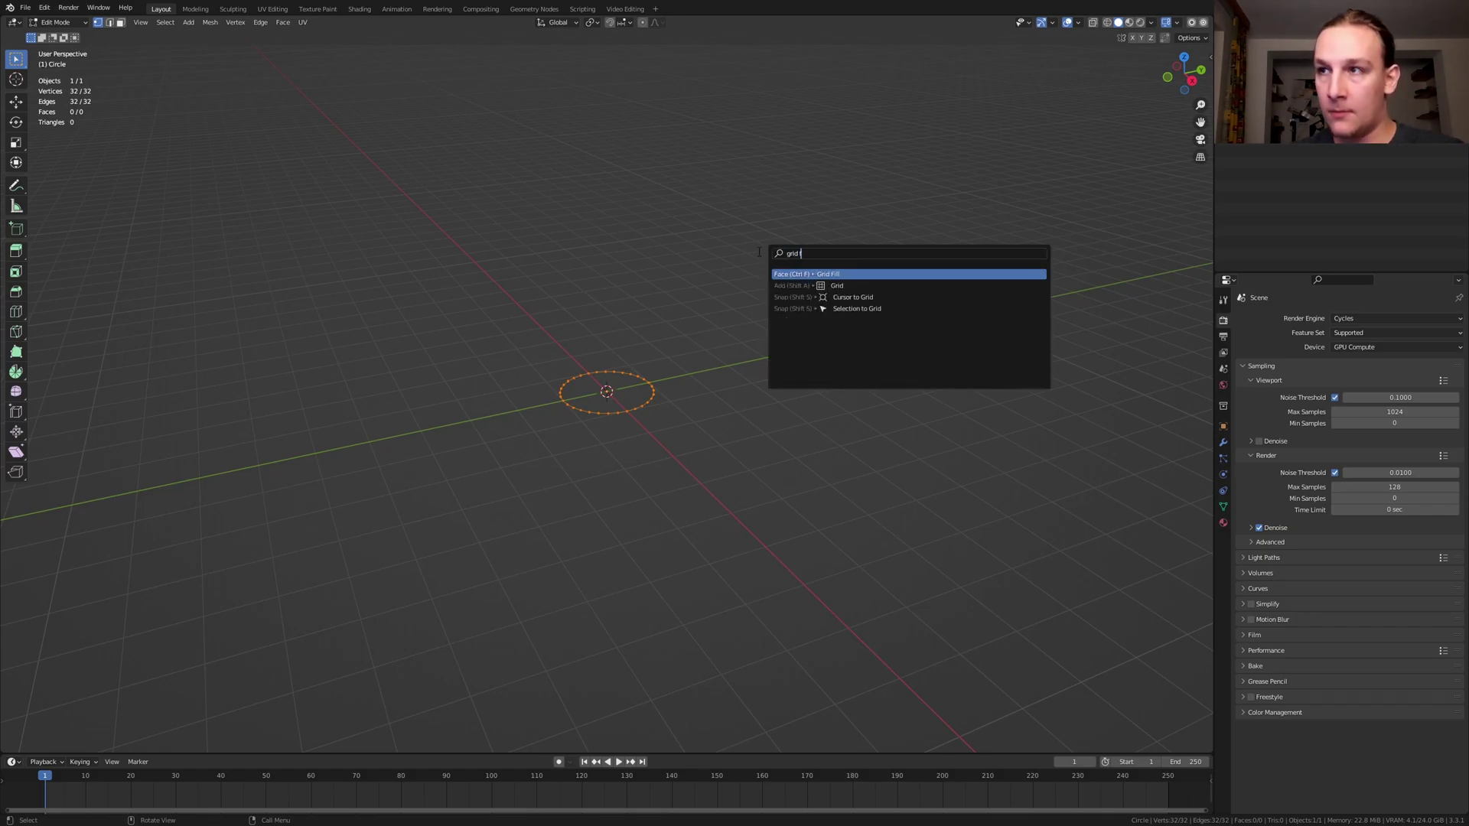
pyautogui.press('Return')
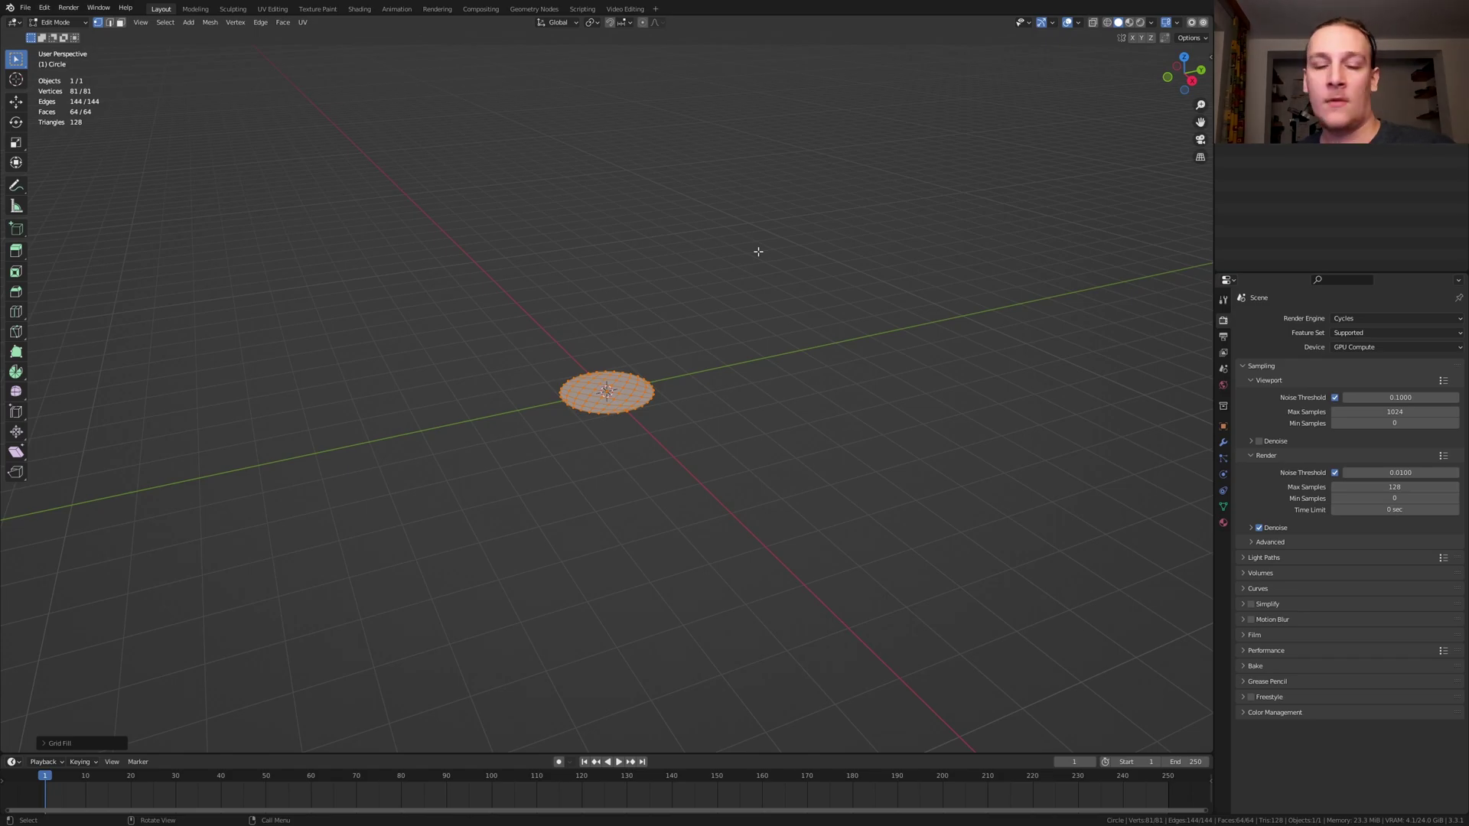
pyautogui.press('Tab')
# Add a Subdivision Surface modifier with Ctrl+3 and set its viewport level to 4.
pyautogui.hotkey('ctrl', '3')
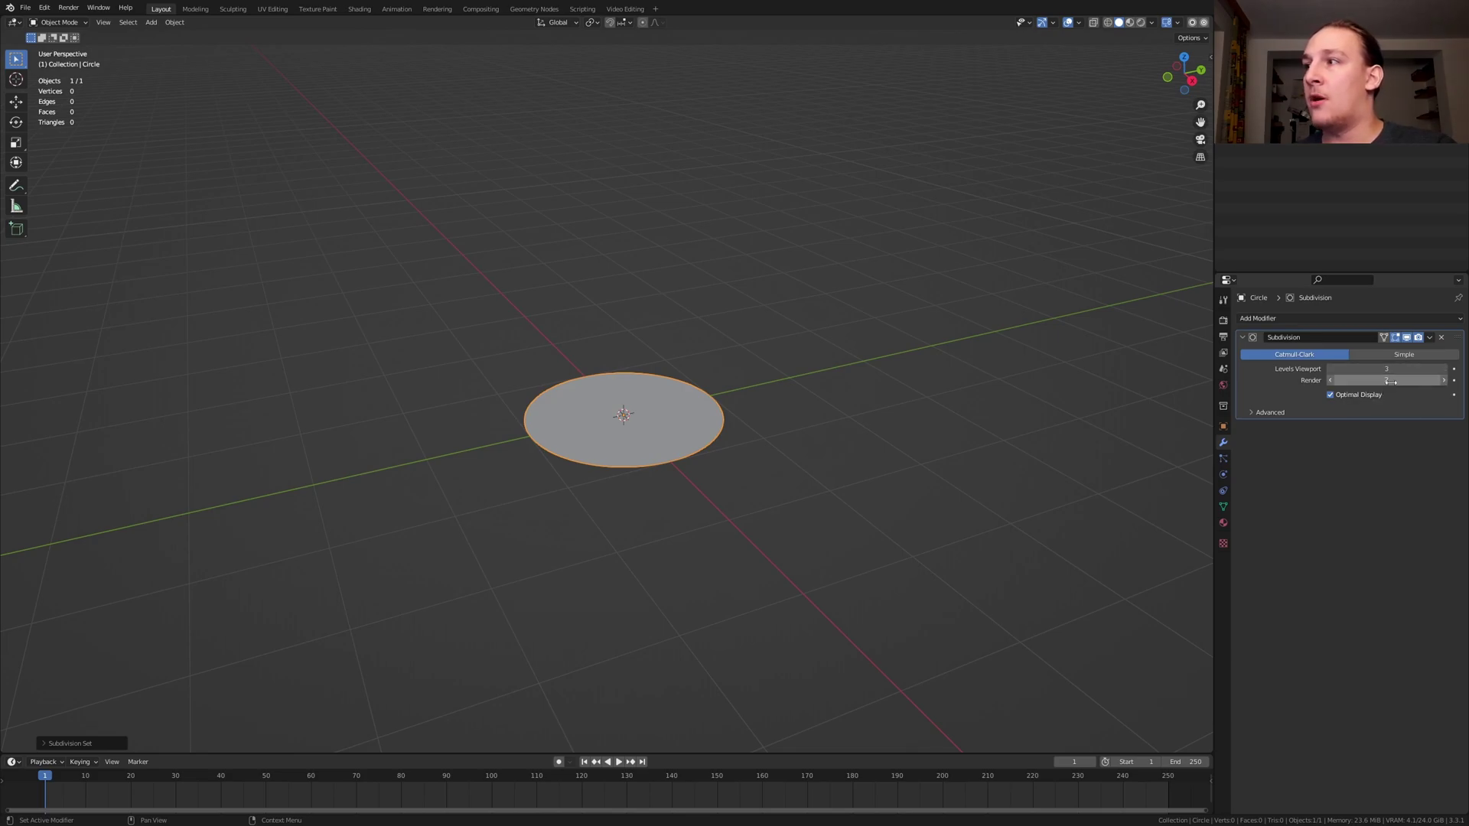
pyautogui.click(1387, 372)
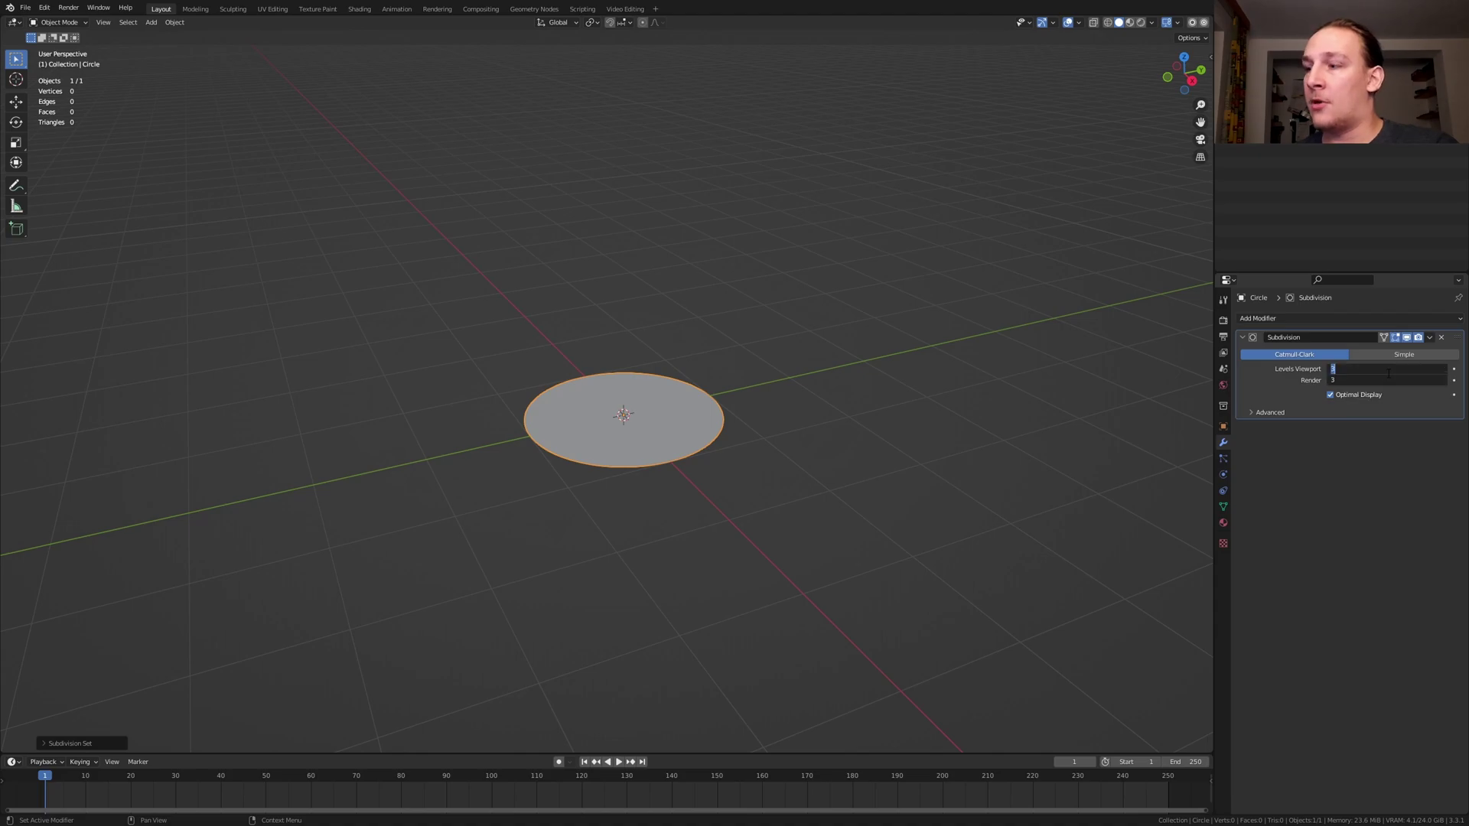
pyautogui.write('4')
pyautogui.press('Return')
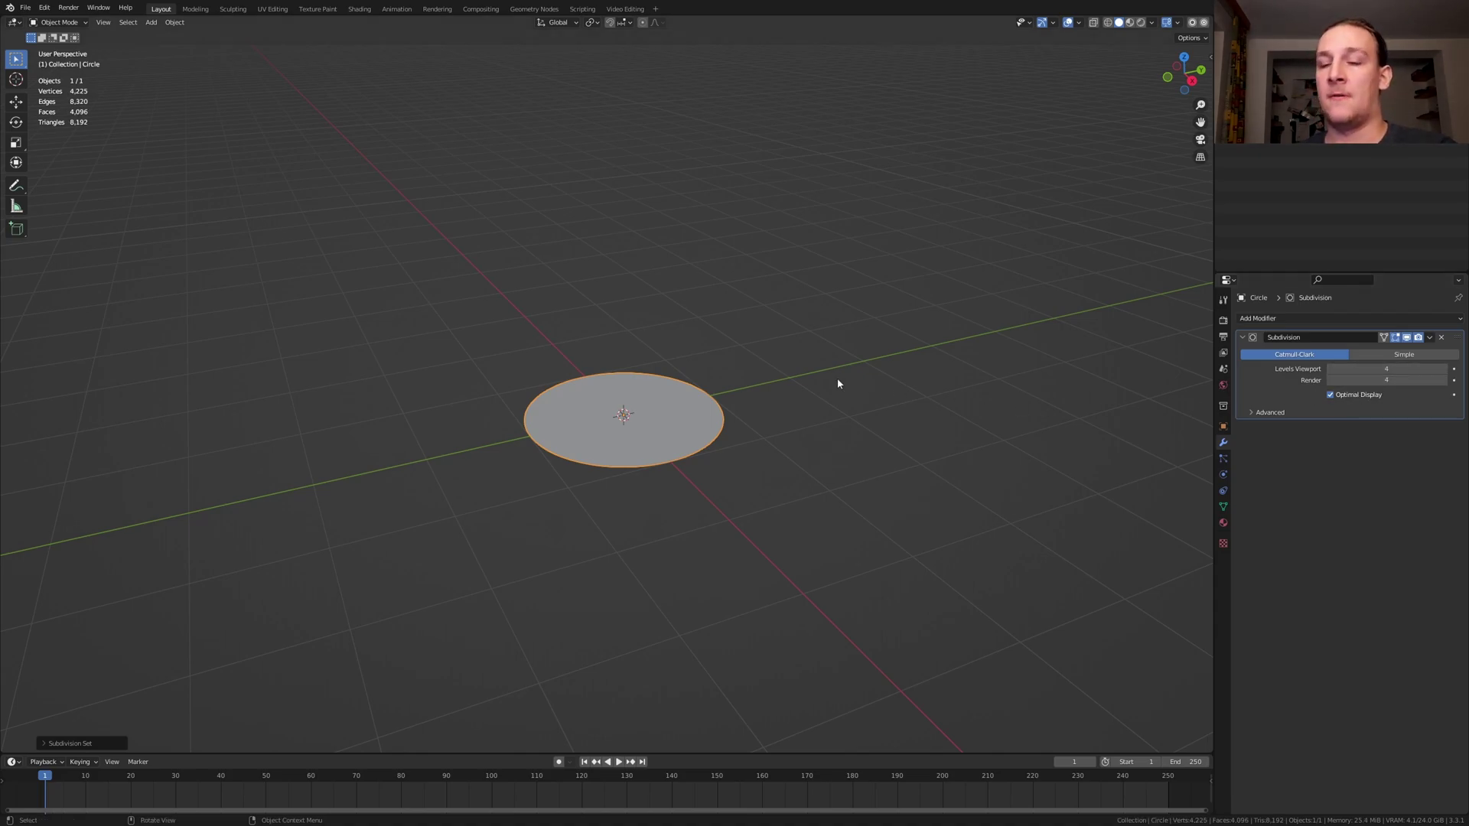
# Create a new Geometry Nodes tree for the disc and insert an Instance on Points node.
pyautogui.click(543, 9)
pyautogui.click(613, 447)
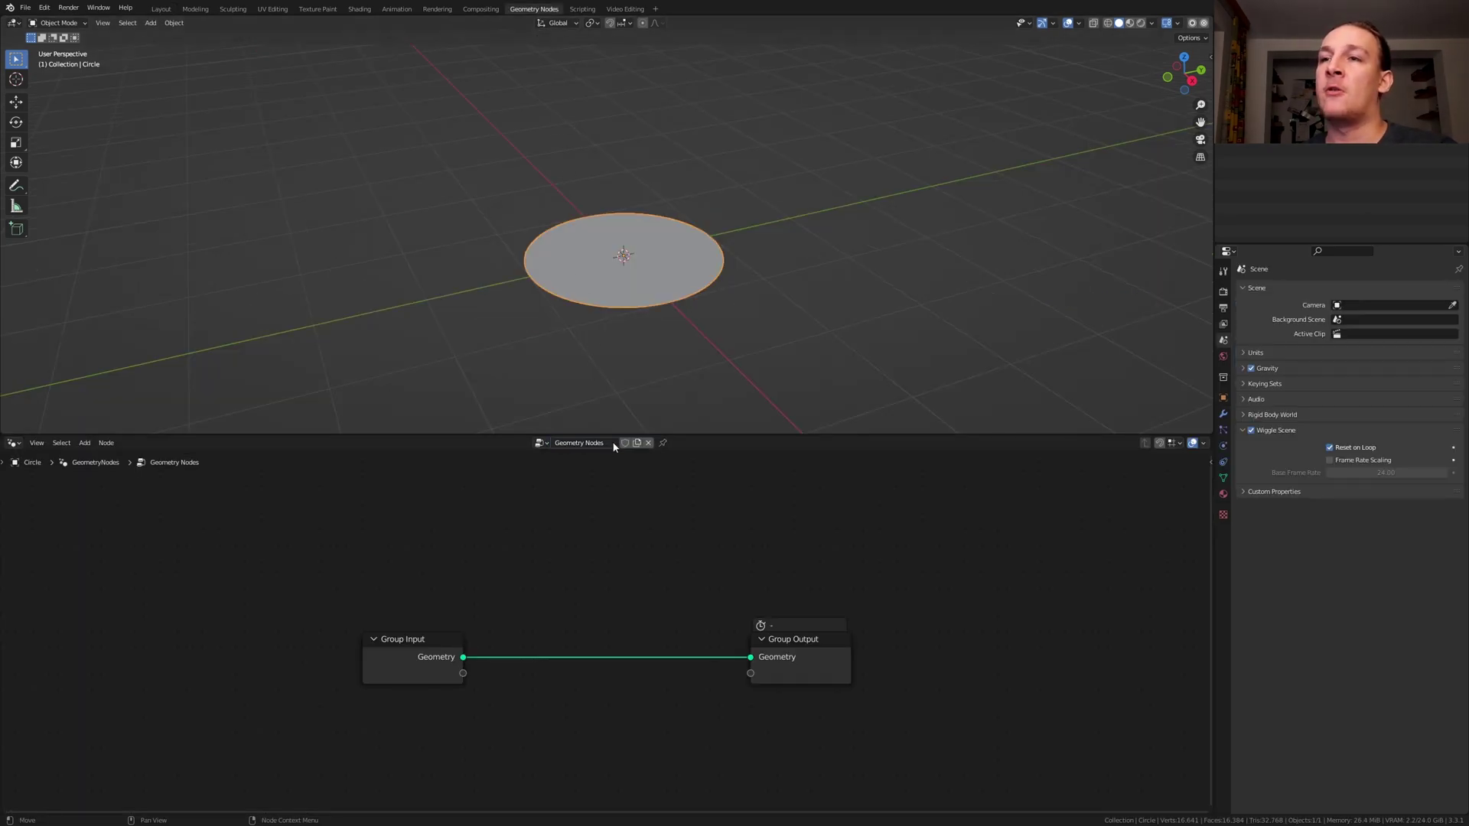
pyautogui.scroll(2, 543, 620)
pyautogui.moveTo(366, 667); pyautogui.dragTo(58, 489)
pyautogui.moveTo(360, 577); pyautogui.dragTo(597, 525, button='middle')
pyautogui.hotkey('shift', 'a')
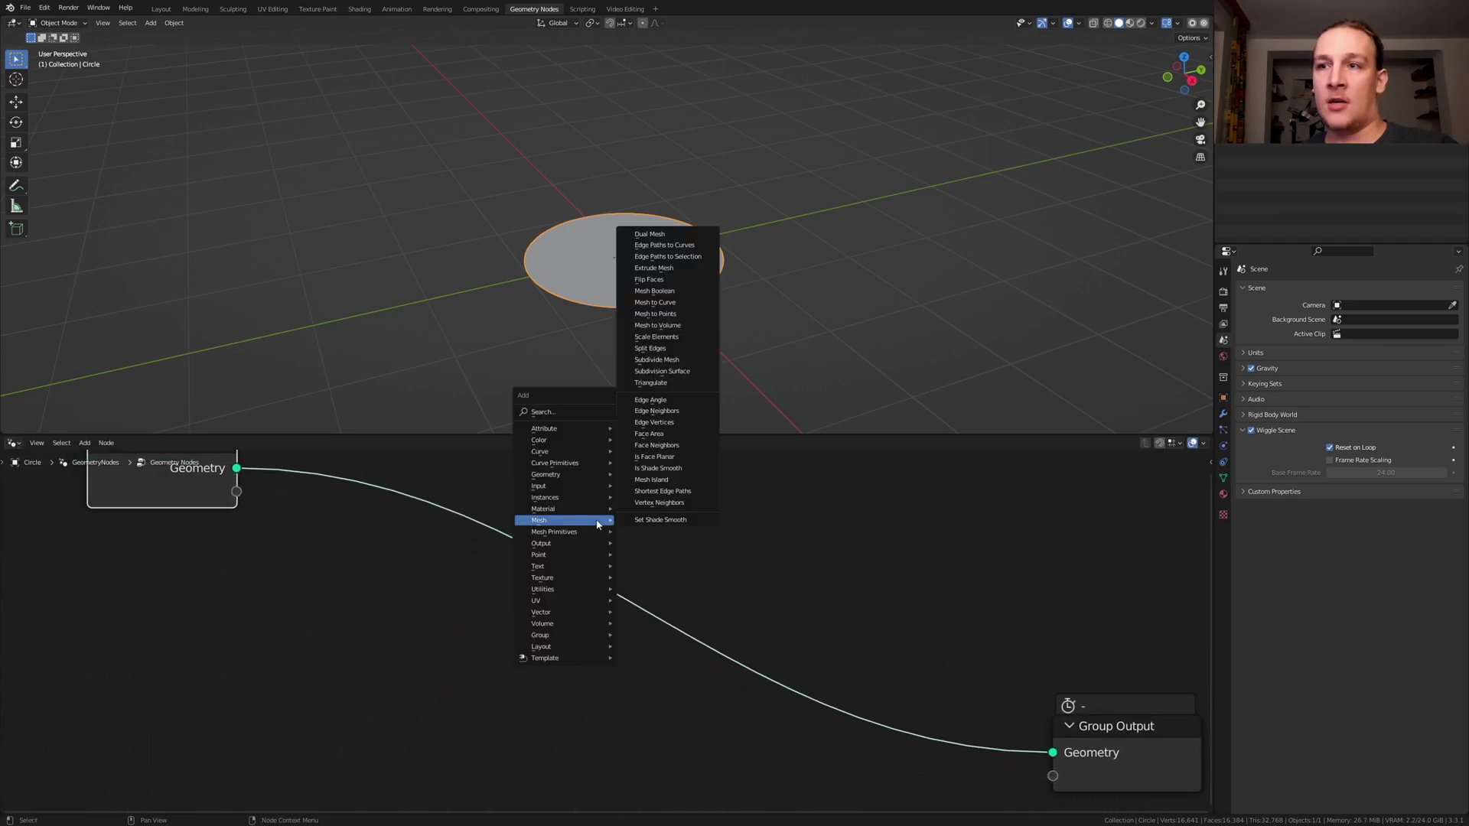
pyautogui.click(539, 411)
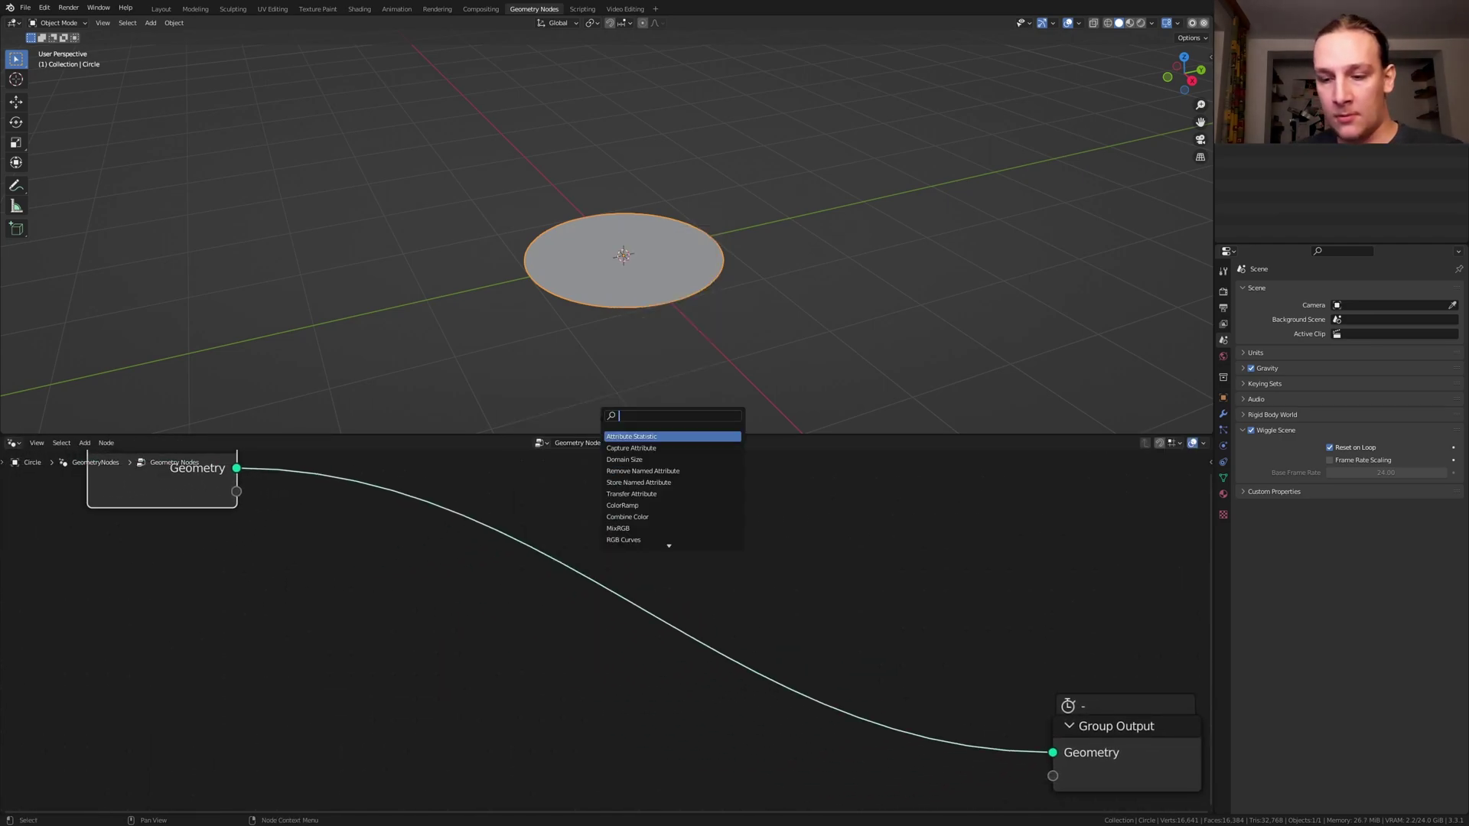
pyautogui.write('insta')
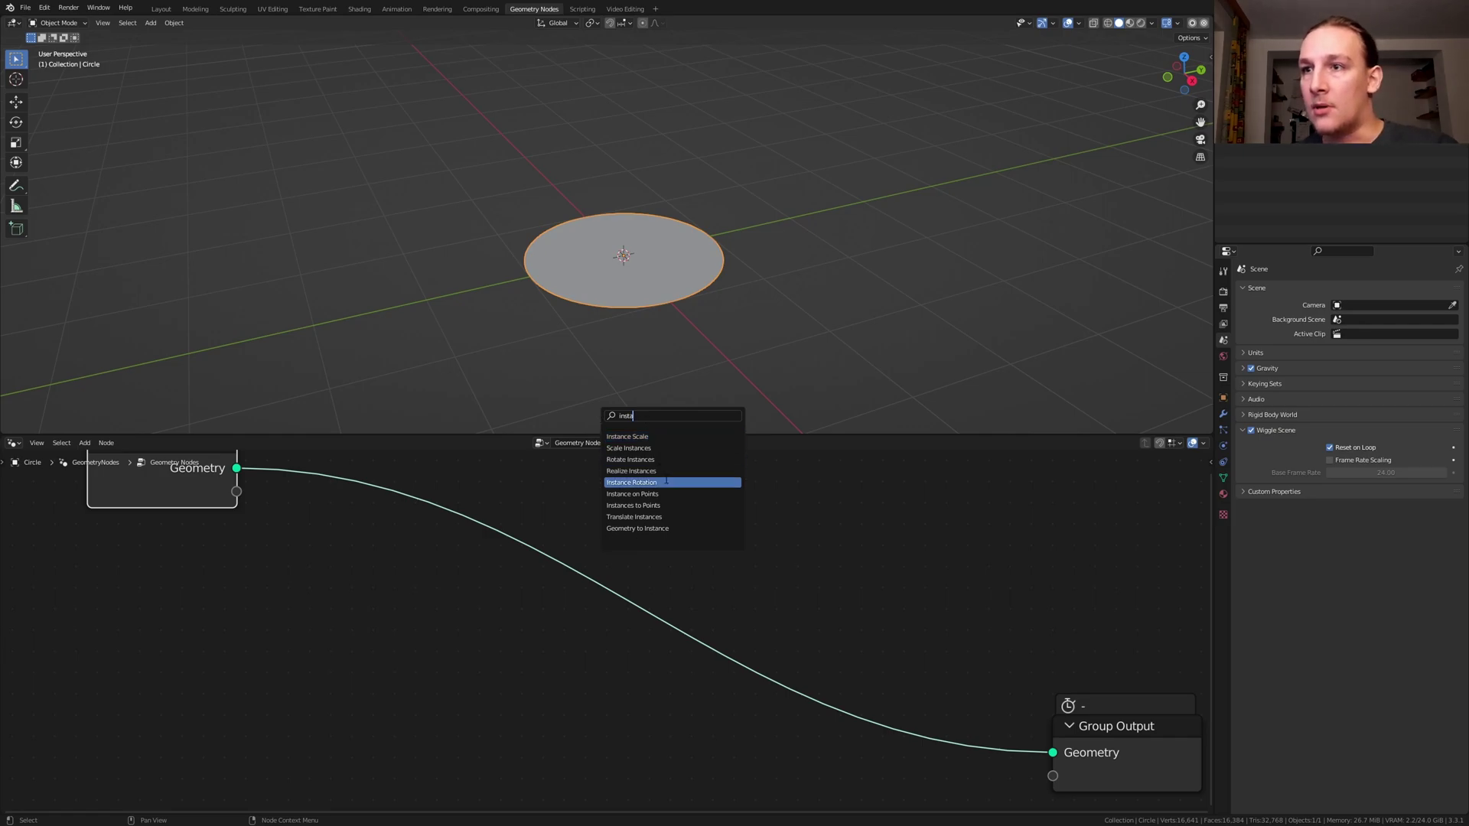
pyautogui.click(632, 493)
pyautogui.click(540, 531)
pyautogui.scroll(-2, 540, 531)
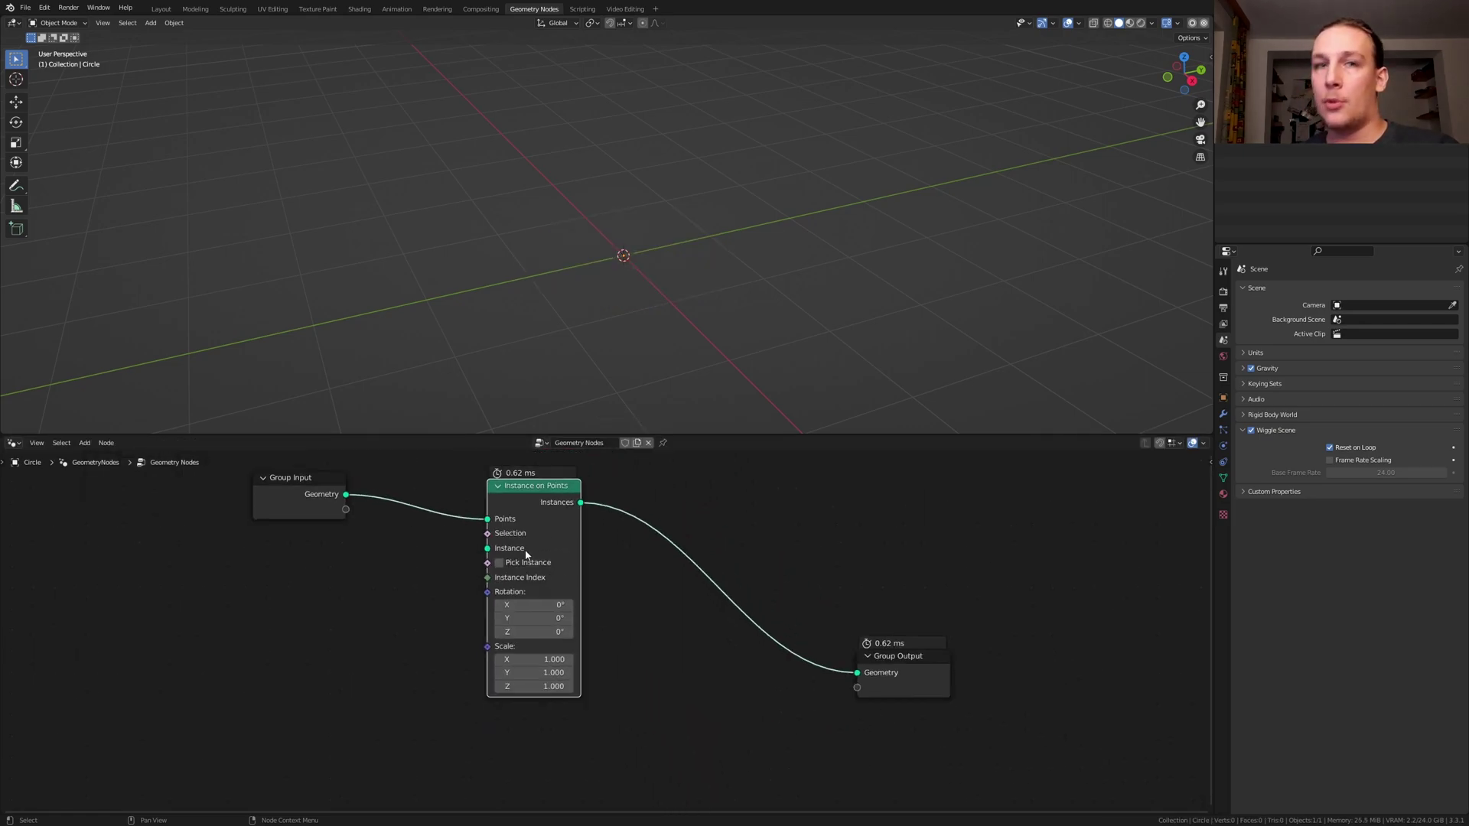
# Add a Cube node sized 0.025 m and use it as the instance mesh.
pyautogui.moveTo(487, 533); pyautogui.dragTo(459, 528)
pyautogui.write('cu')
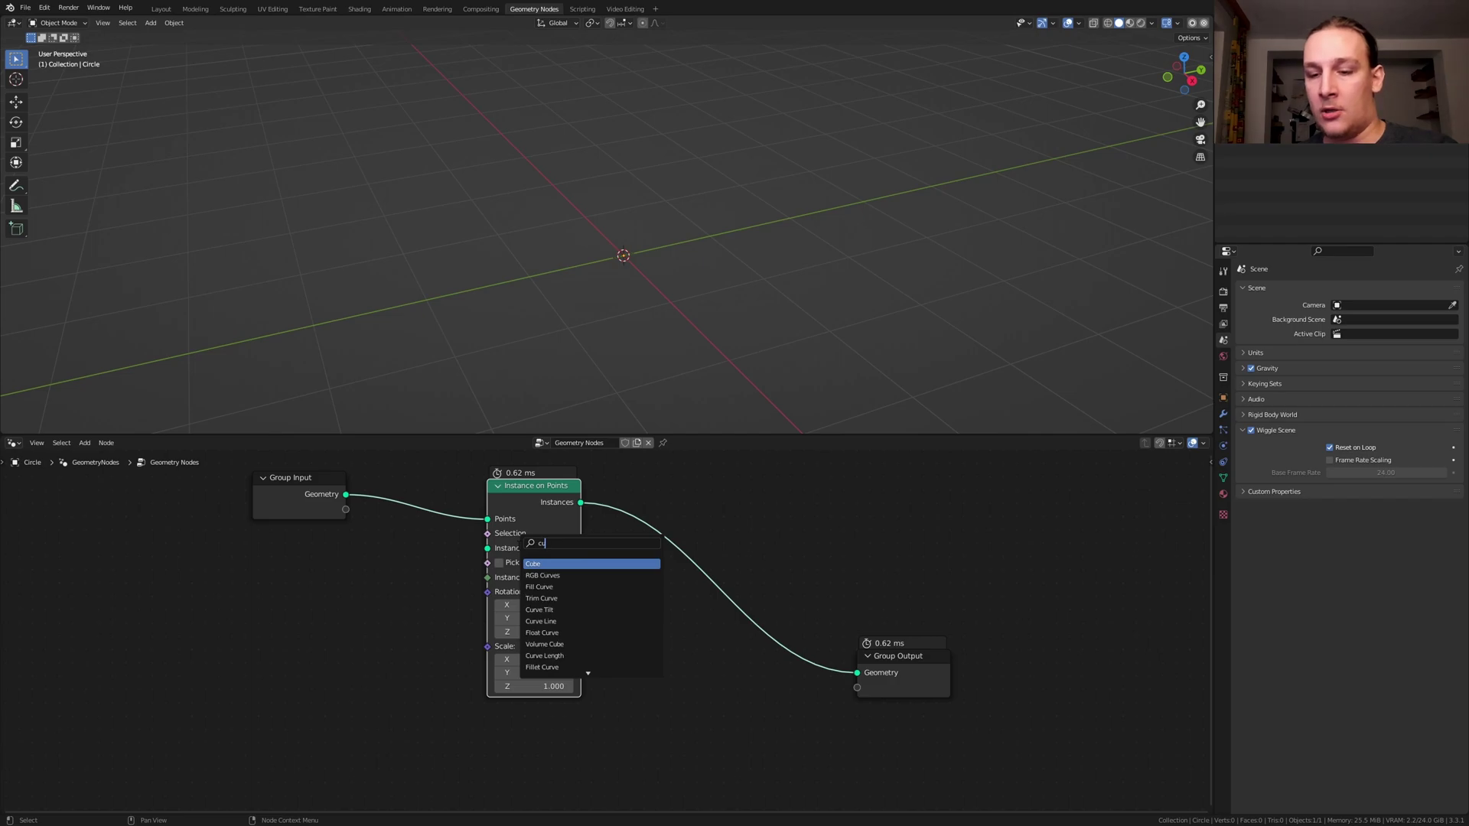
pyautogui.press('Down')
pyautogui.press('Return')
pyautogui.click(363, 611)
pyautogui.scroll(3, 361, 627)
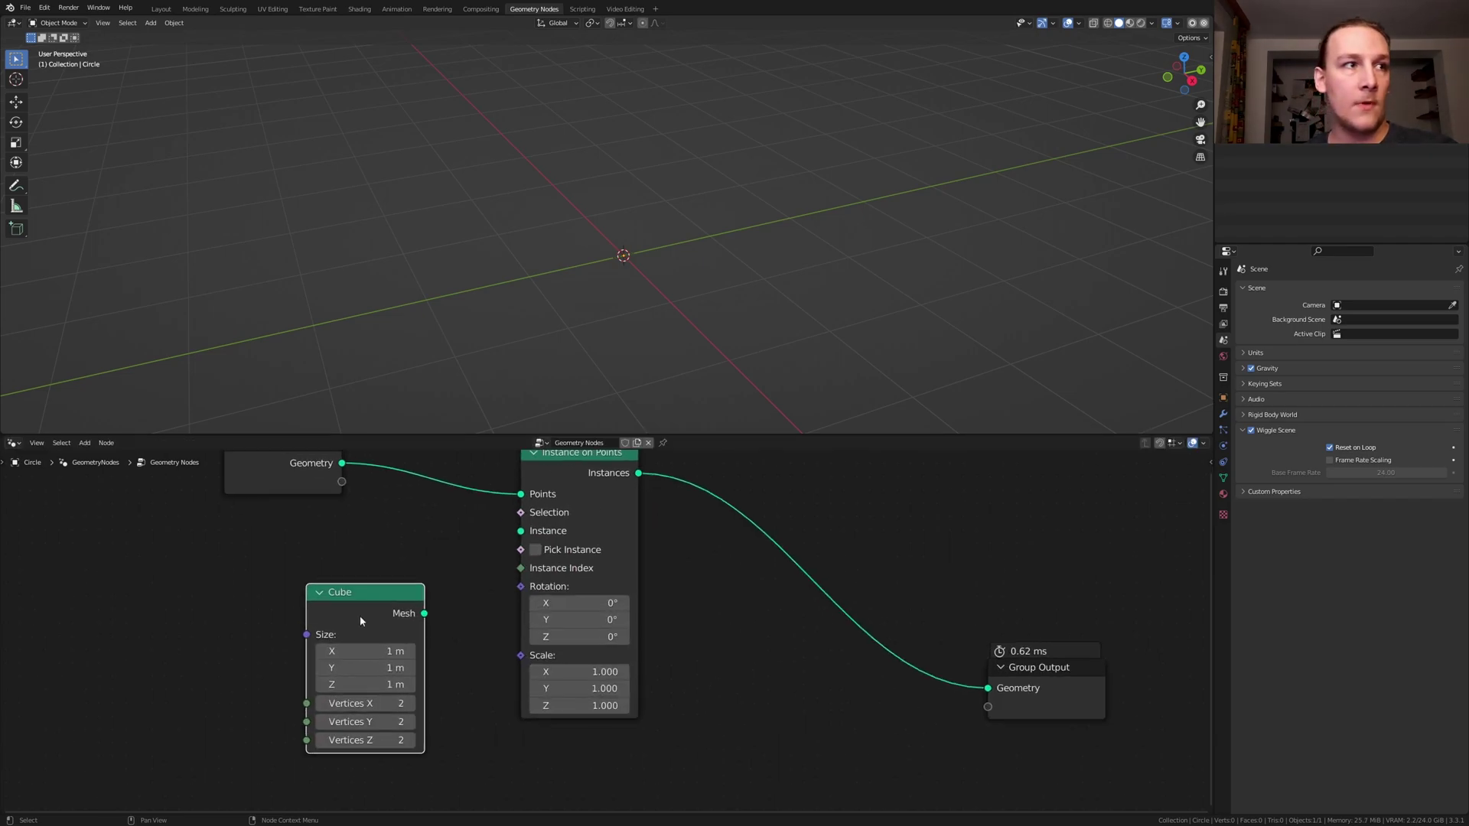
pyautogui.moveTo(367, 660); pyautogui.dragTo(367, 703)
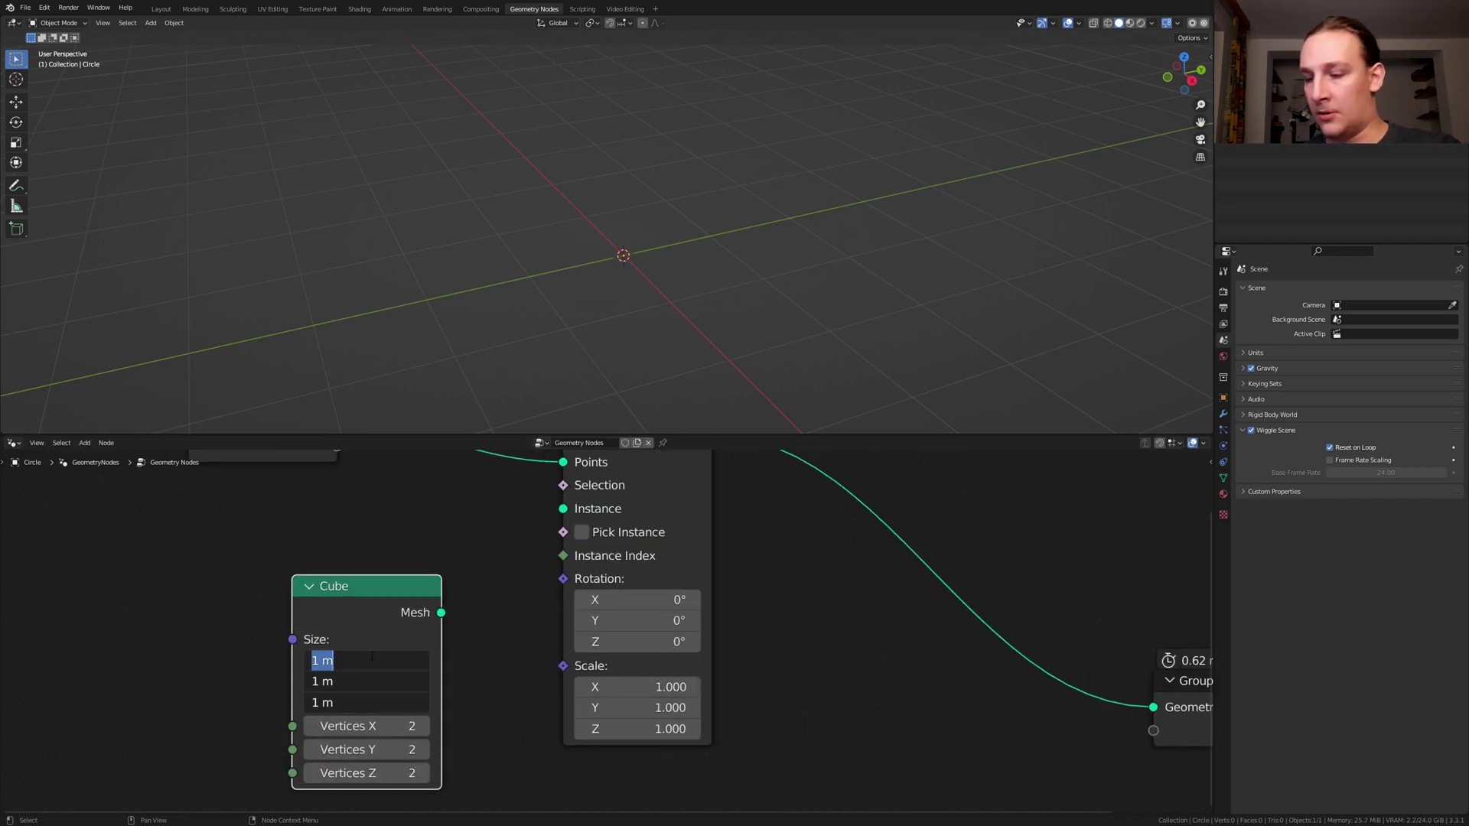
pyautogui.press('BackSpace')
pyautogui.write('.02')
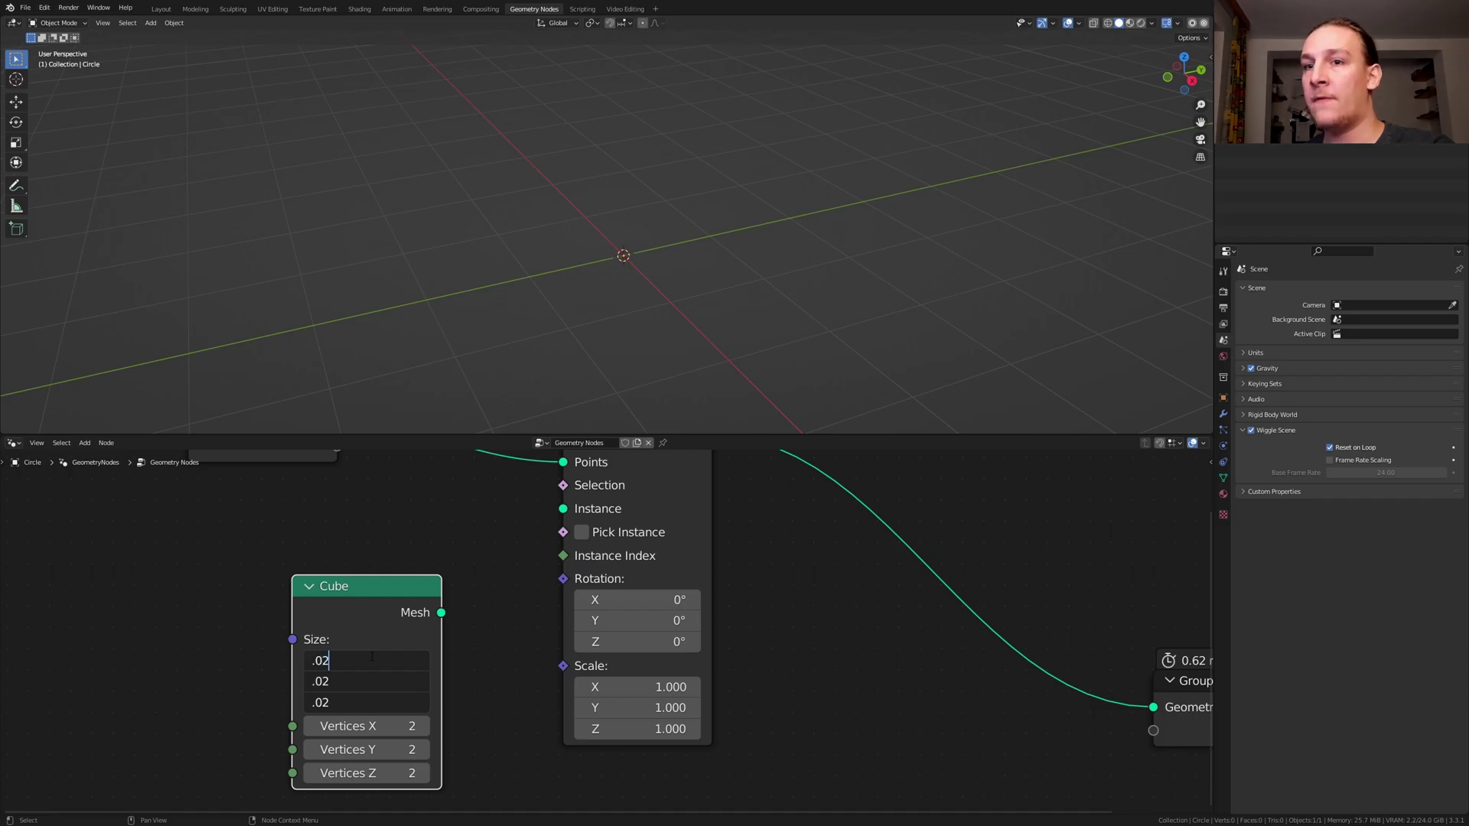
pyautogui.write('5')
pyautogui.press('Return')
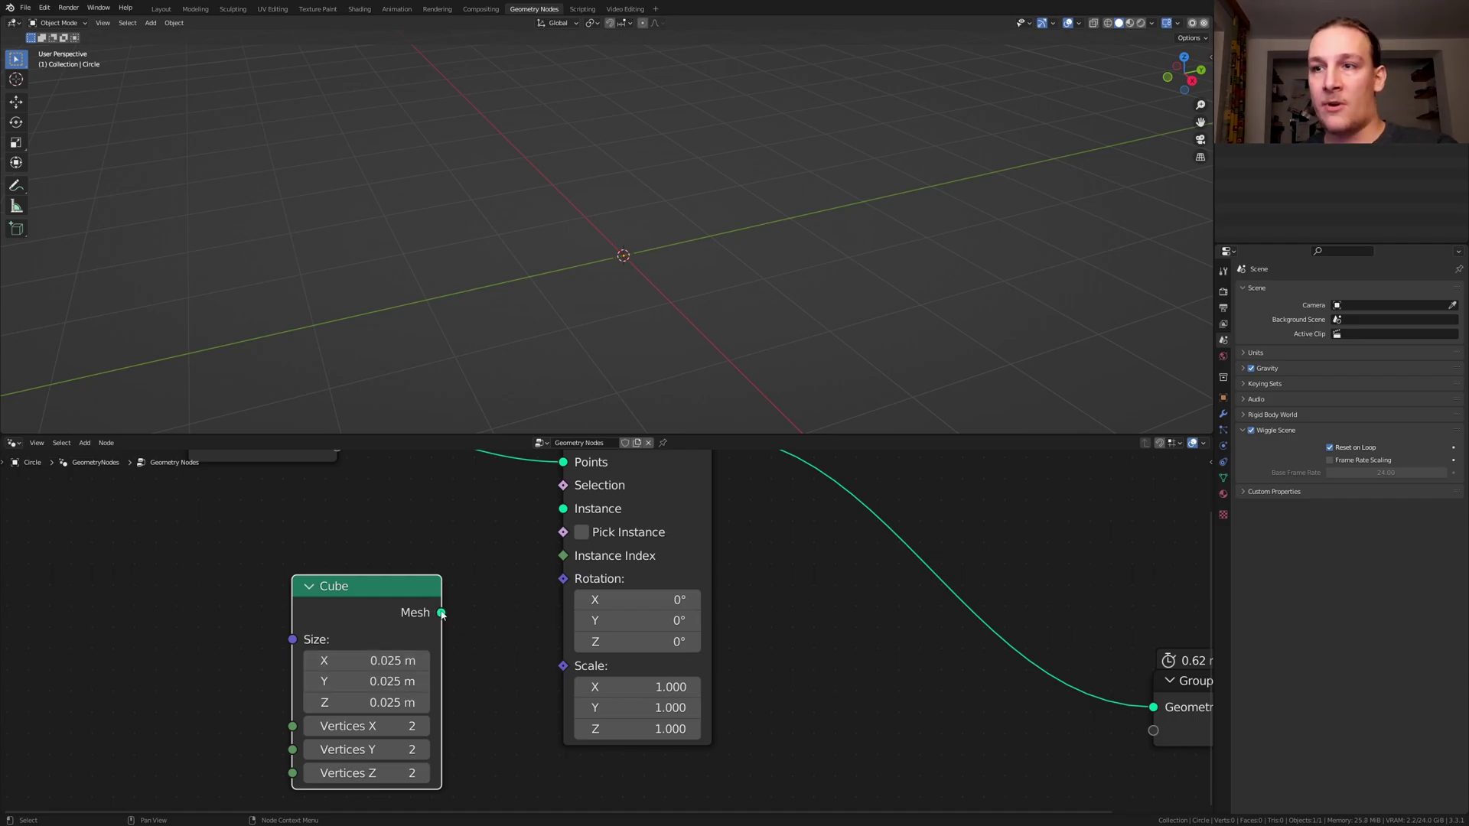
pyautogui.moveTo(441, 613); pyautogui.dragTo(566, 509)
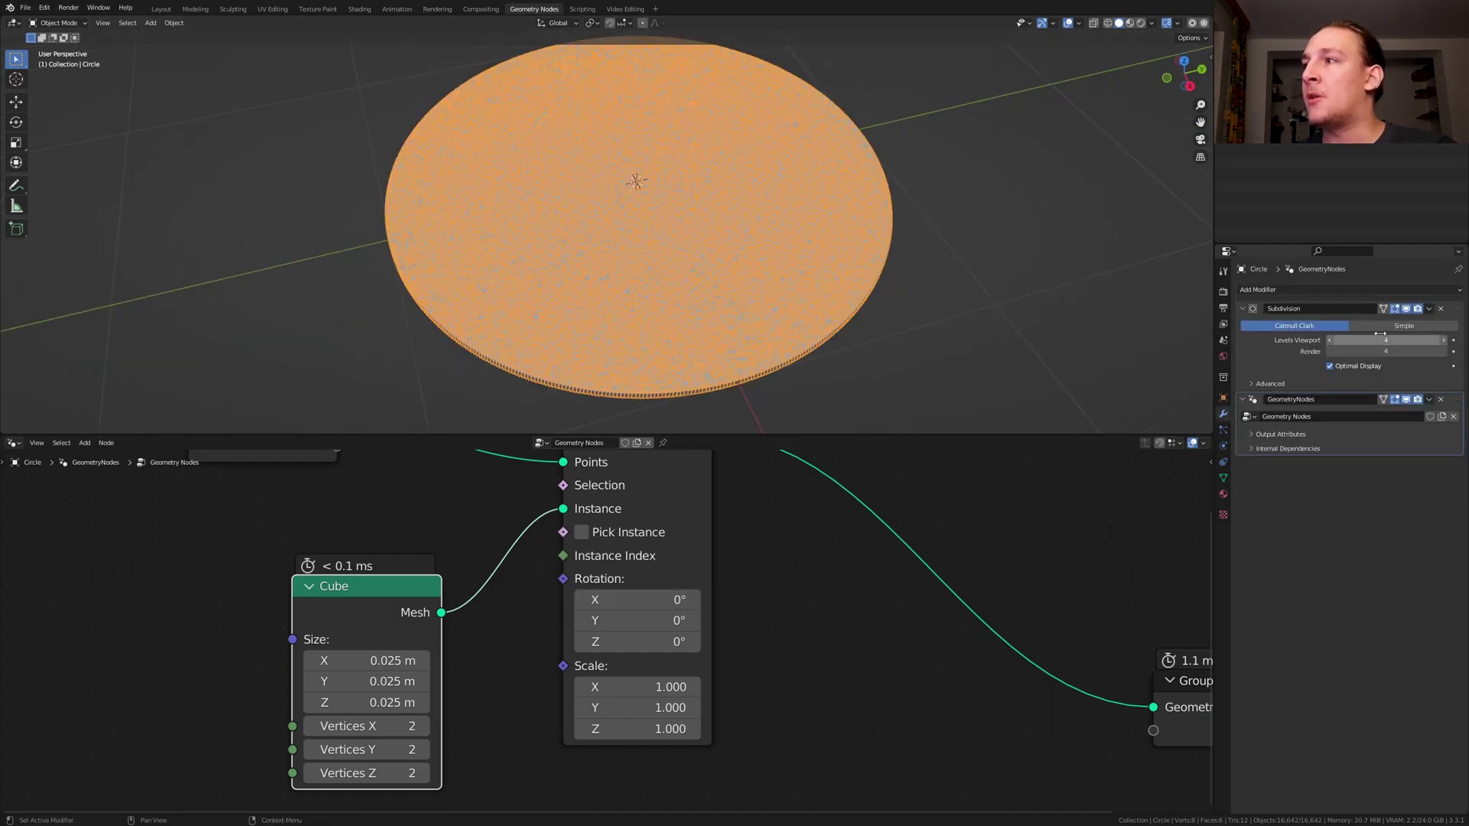
# Drop the viewport subdivision level to 2, then restore it to 4.
pyautogui.click(1331, 342)
pyautogui.click(1330, 342)
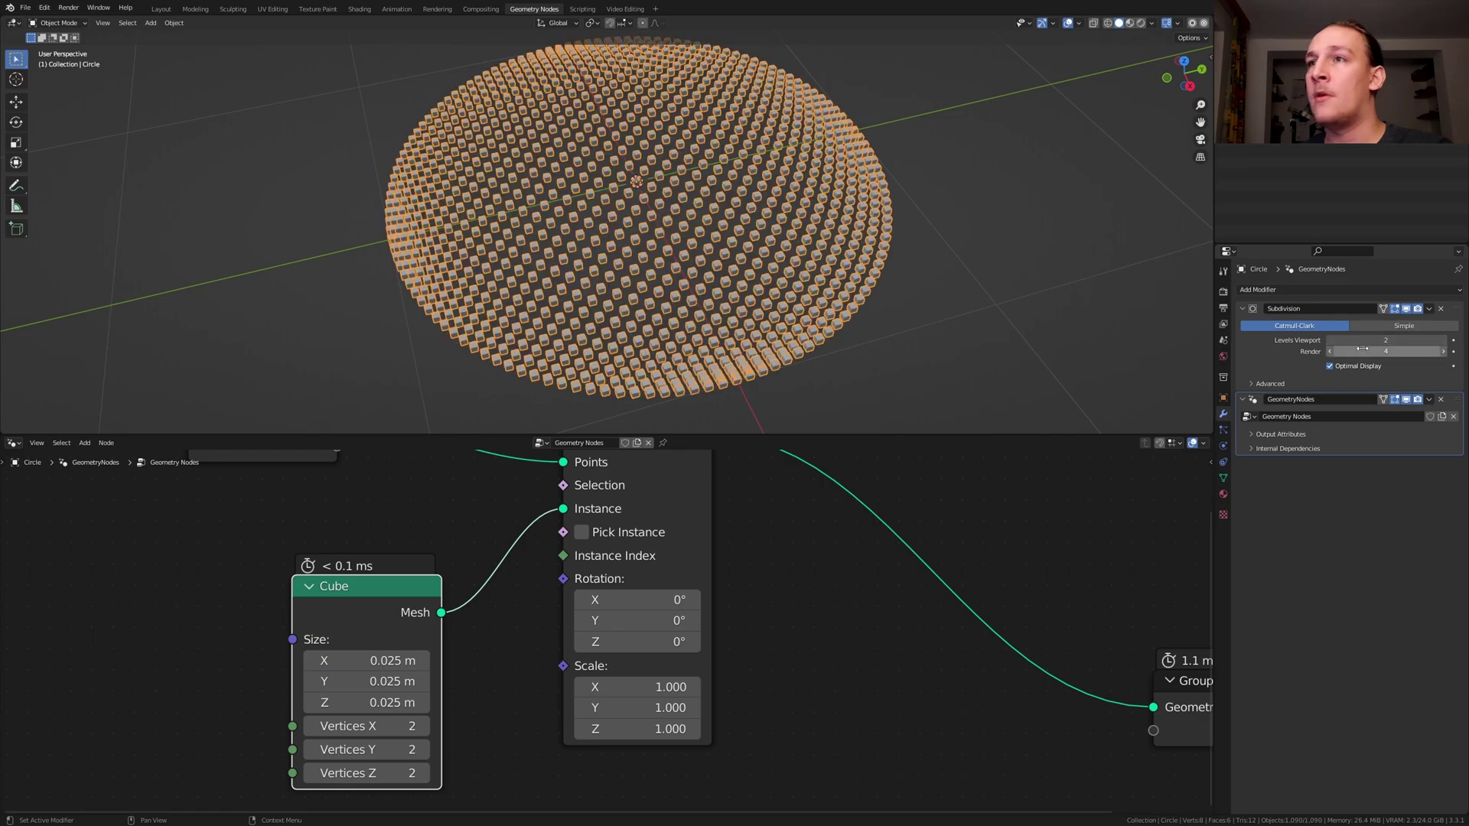
pyautogui.click(1444, 342)
pyautogui.click(1444, 341)
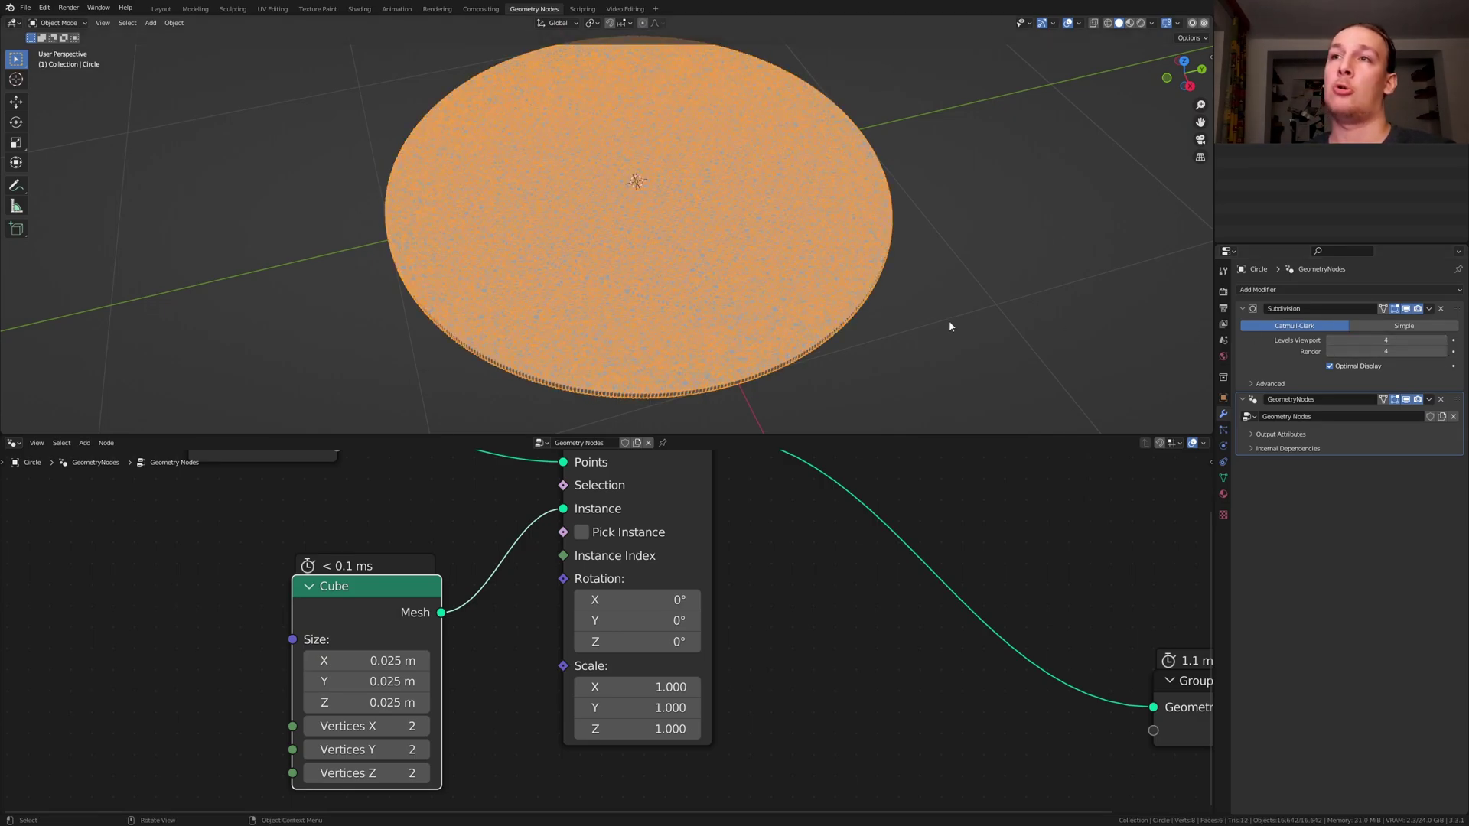
# Add a Random Value node and feed it into the instance rotation.
pyautogui.moveTo(865, 618); pyautogui.dragTo(867, 575, button='middle')
pyautogui.hotkey('shift', 'a')
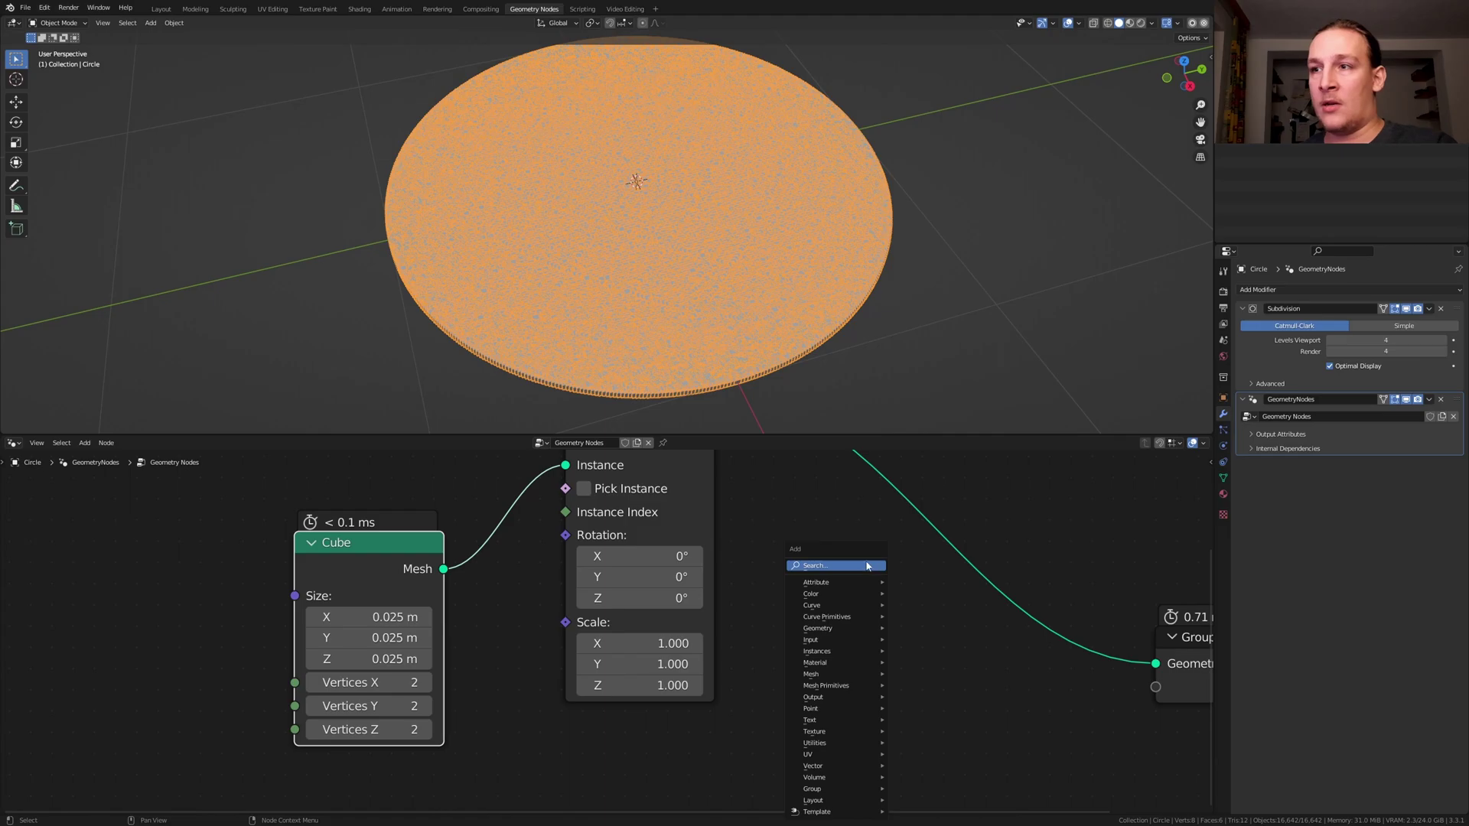
pyautogui.write('rand')
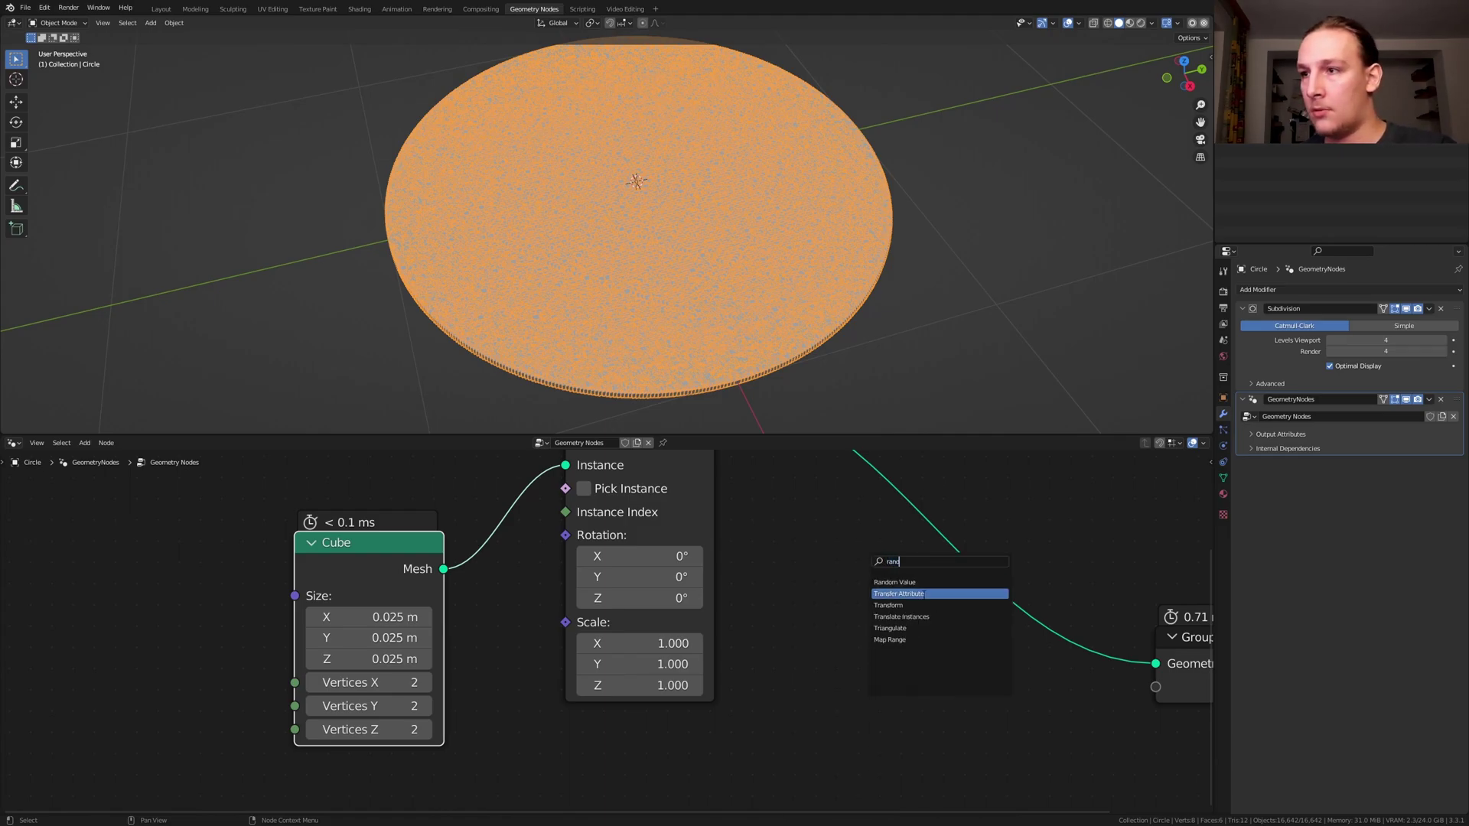
pyautogui.press('Return')
pyautogui.click(368, 763)
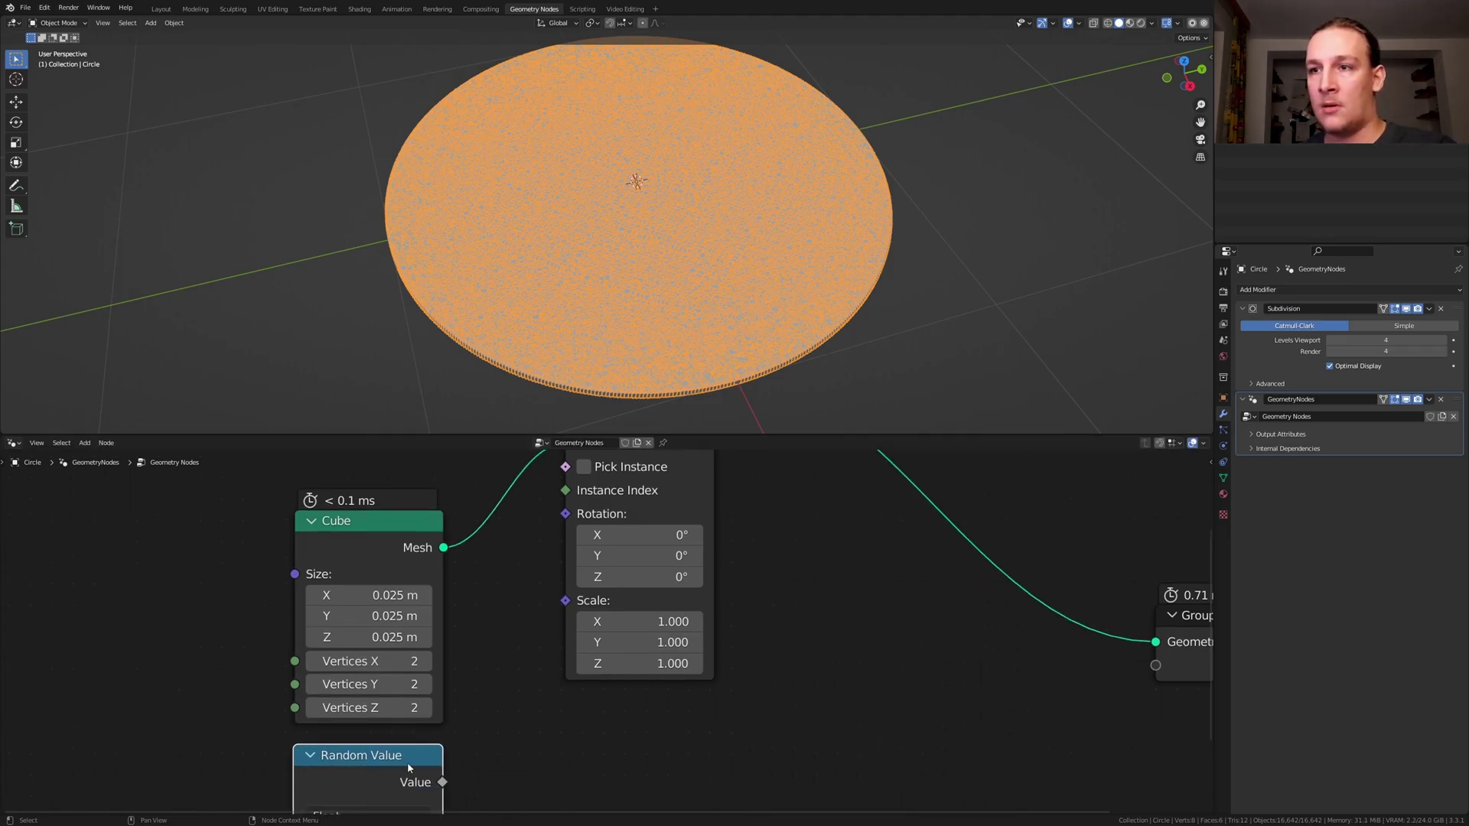
pyautogui.moveTo(443, 782); pyautogui.dragTo(565, 514)
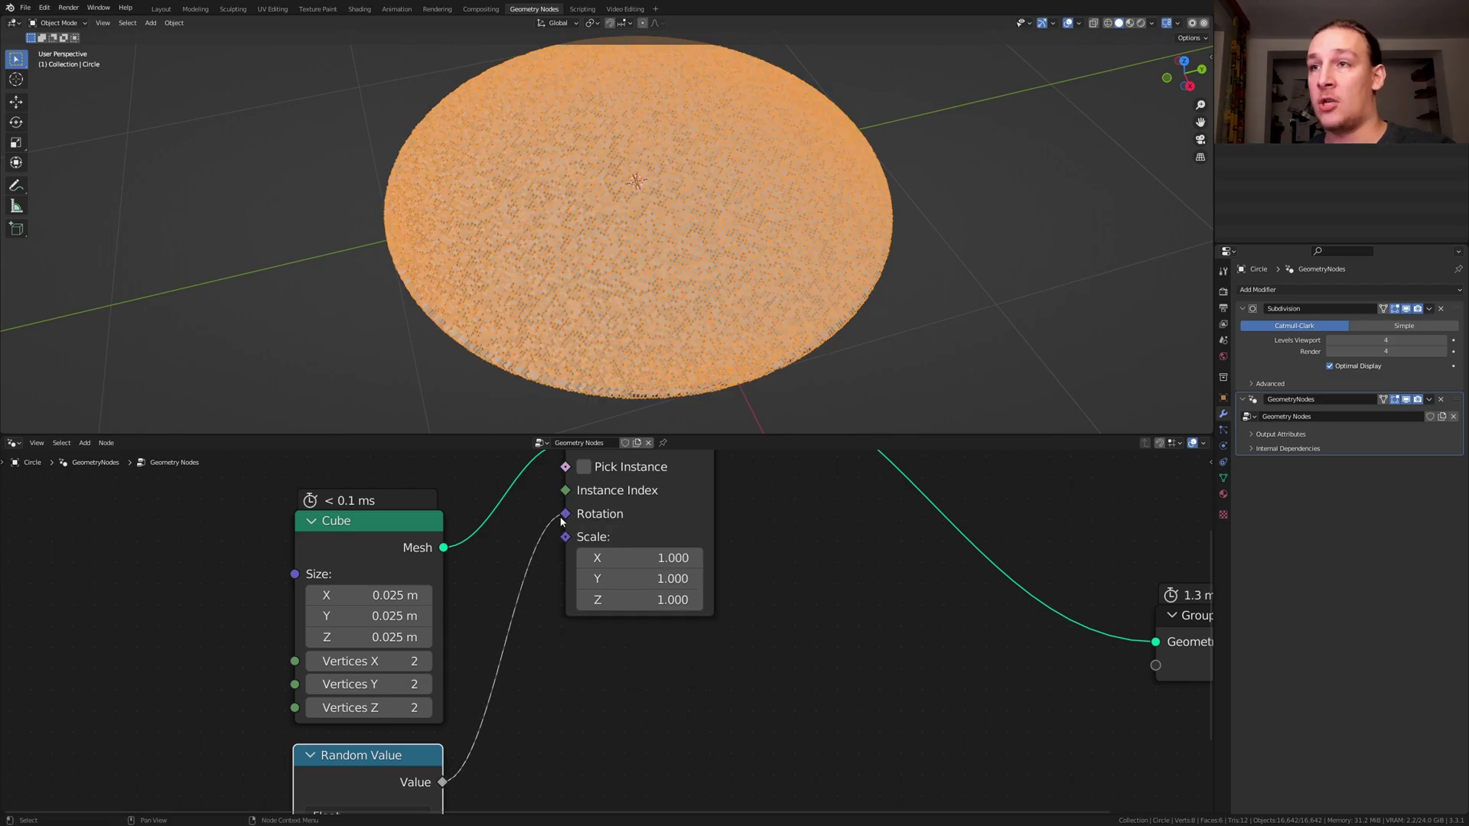
# Add a Math node below Random Value and set it to Multiply.
pyautogui.scroll(-2, 565, 513)
pyautogui.moveTo(452, 735); pyautogui.dragTo(499, 703, button='middle')
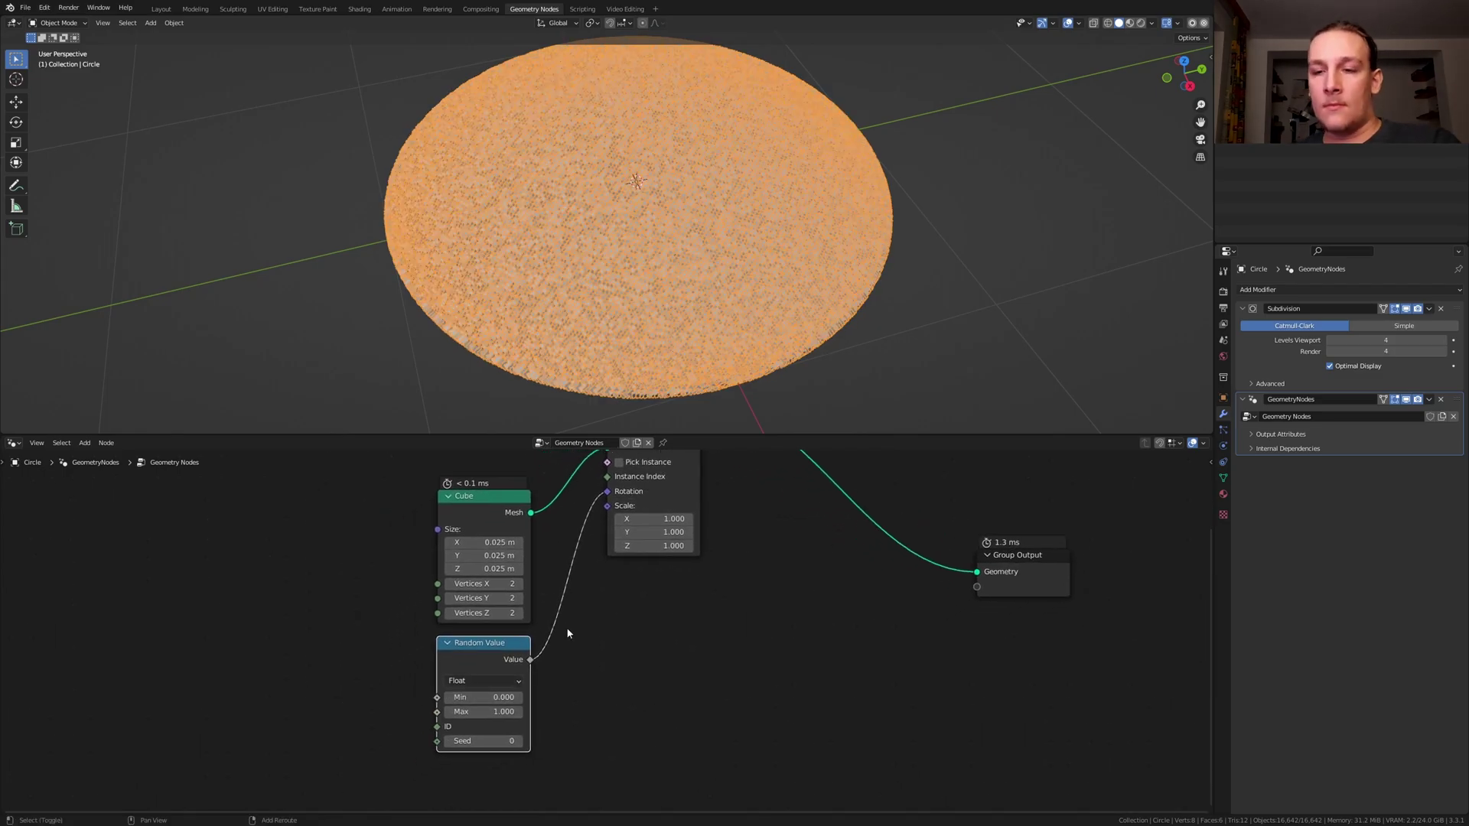
pyautogui.hotkey('shift', 'a')
pyautogui.click(560, 567)
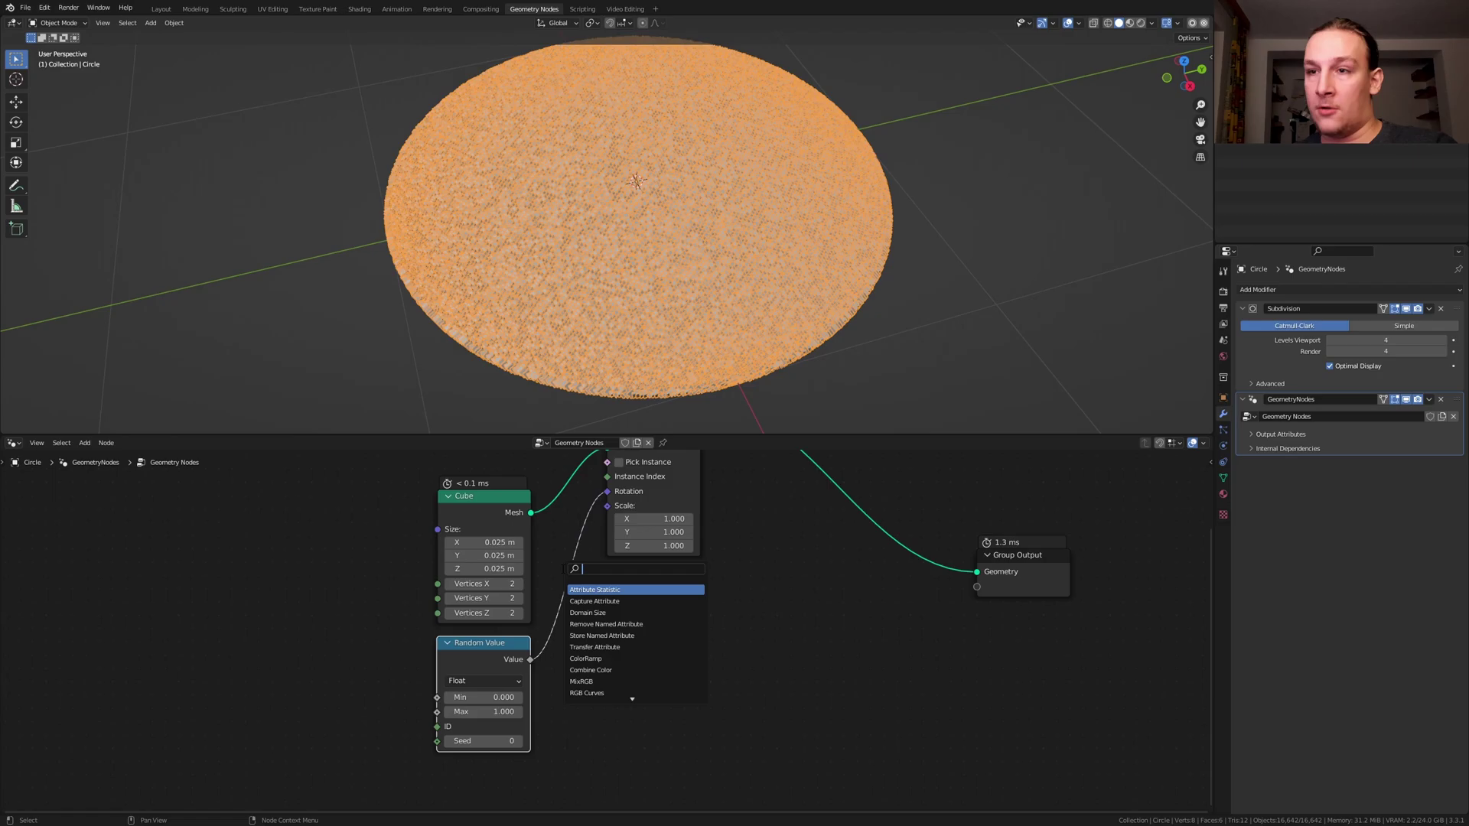
pyautogui.write('mat')
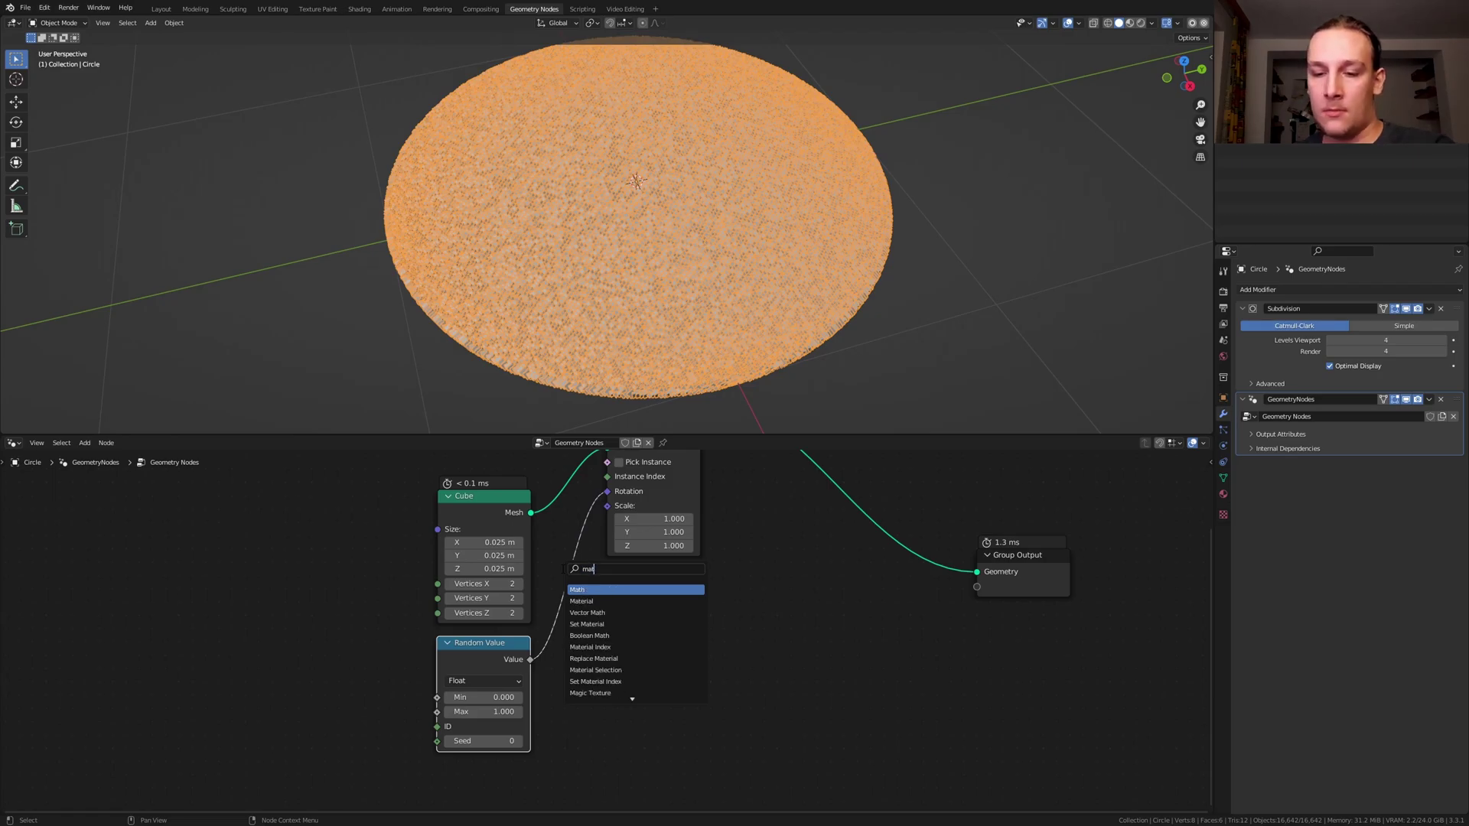
pyautogui.press('Return')
pyautogui.click(490, 722)
pyautogui.moveTo(491, 722); pyautogui.dragTo(576, 549, button='middle')
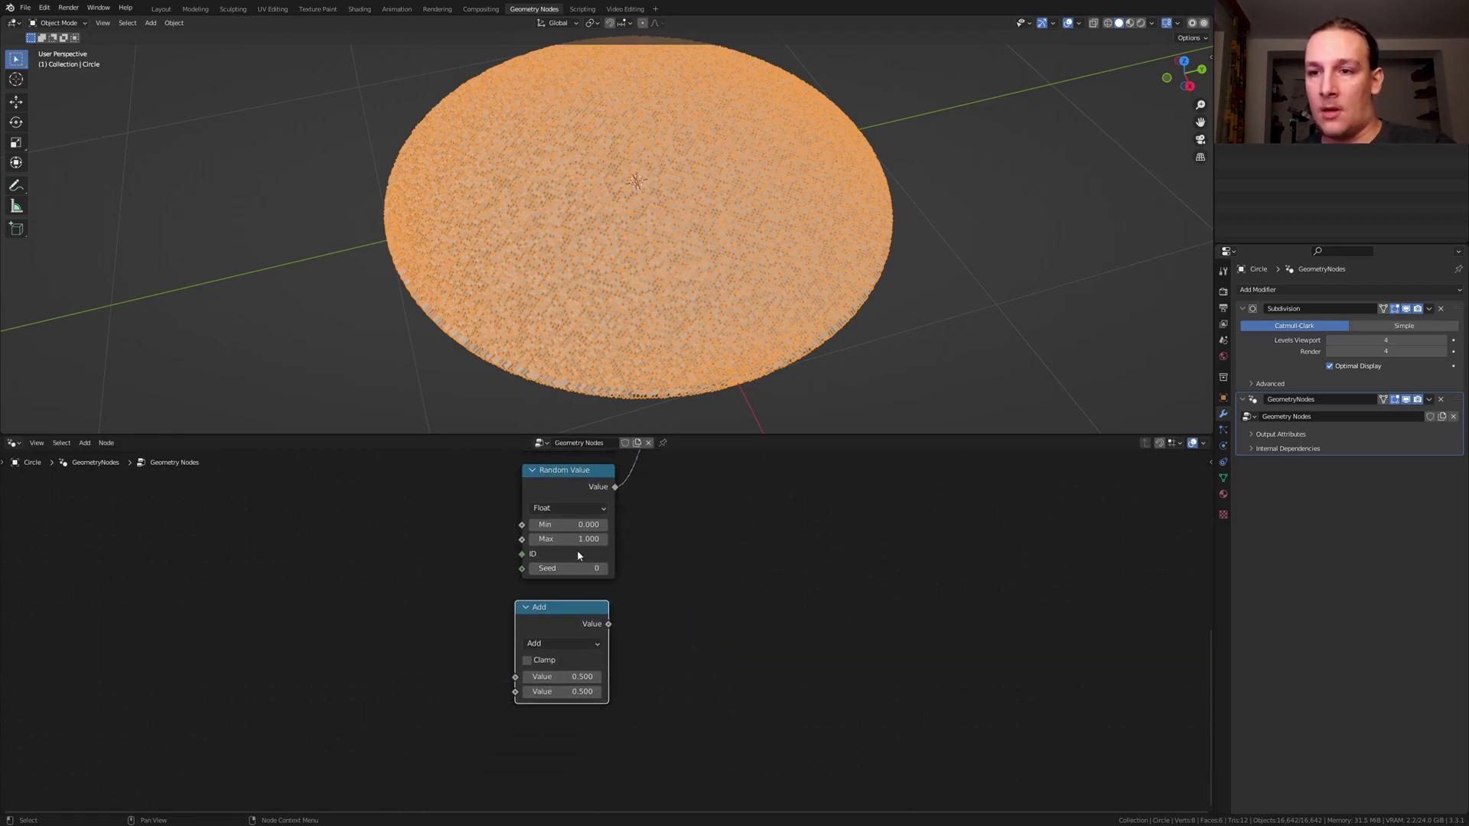
pyautogui.click(563, 647)
pyautogui.click(577, 505)
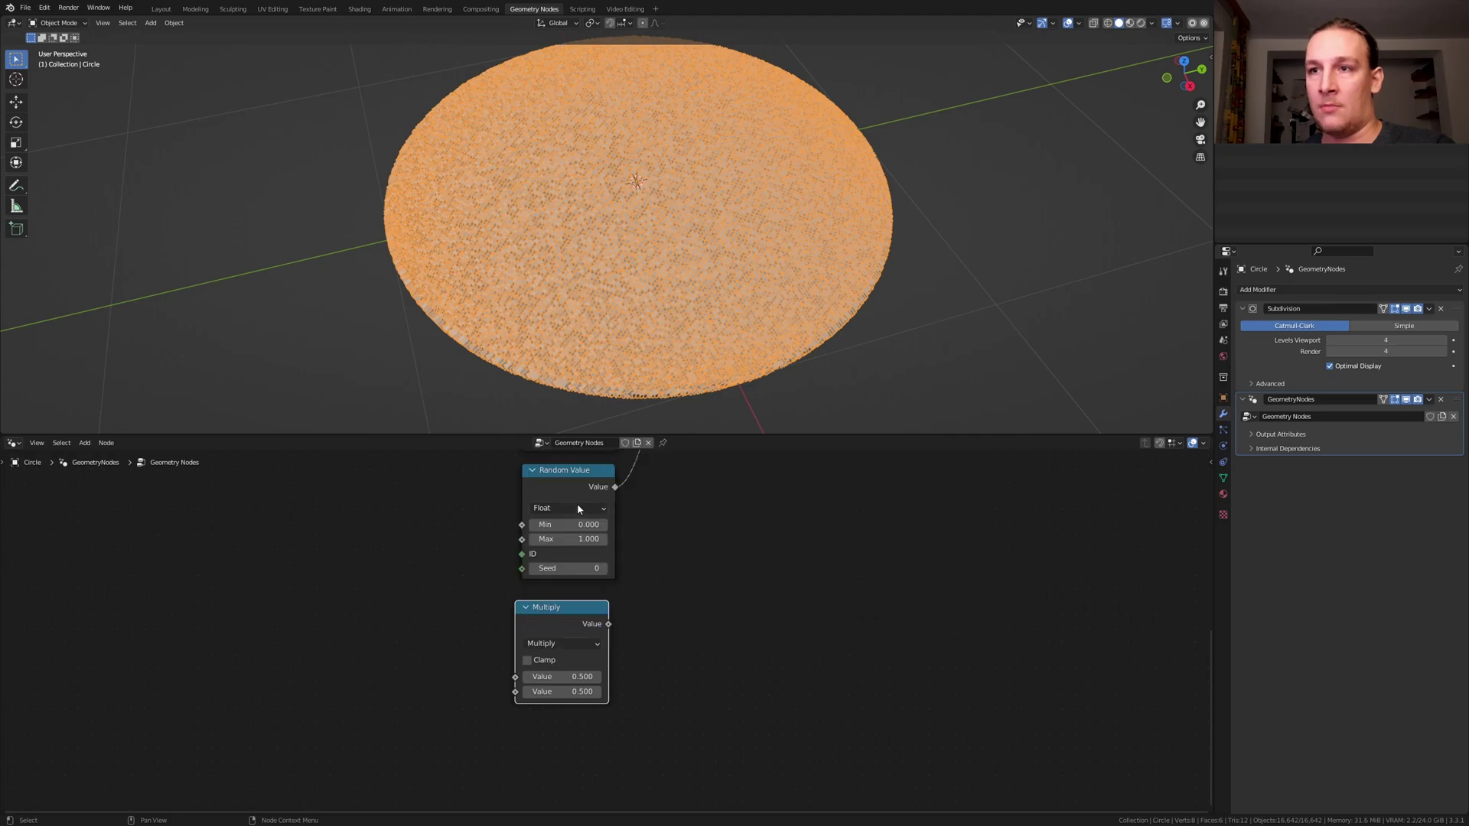
# Add a Musgrave Texture, multiply its Height by 4.5, and drive the instance Scale with it.
pyautogui.hotkey('shift', 'a')
pyautogui.click(322, 565)
pyautogui.write('mu')
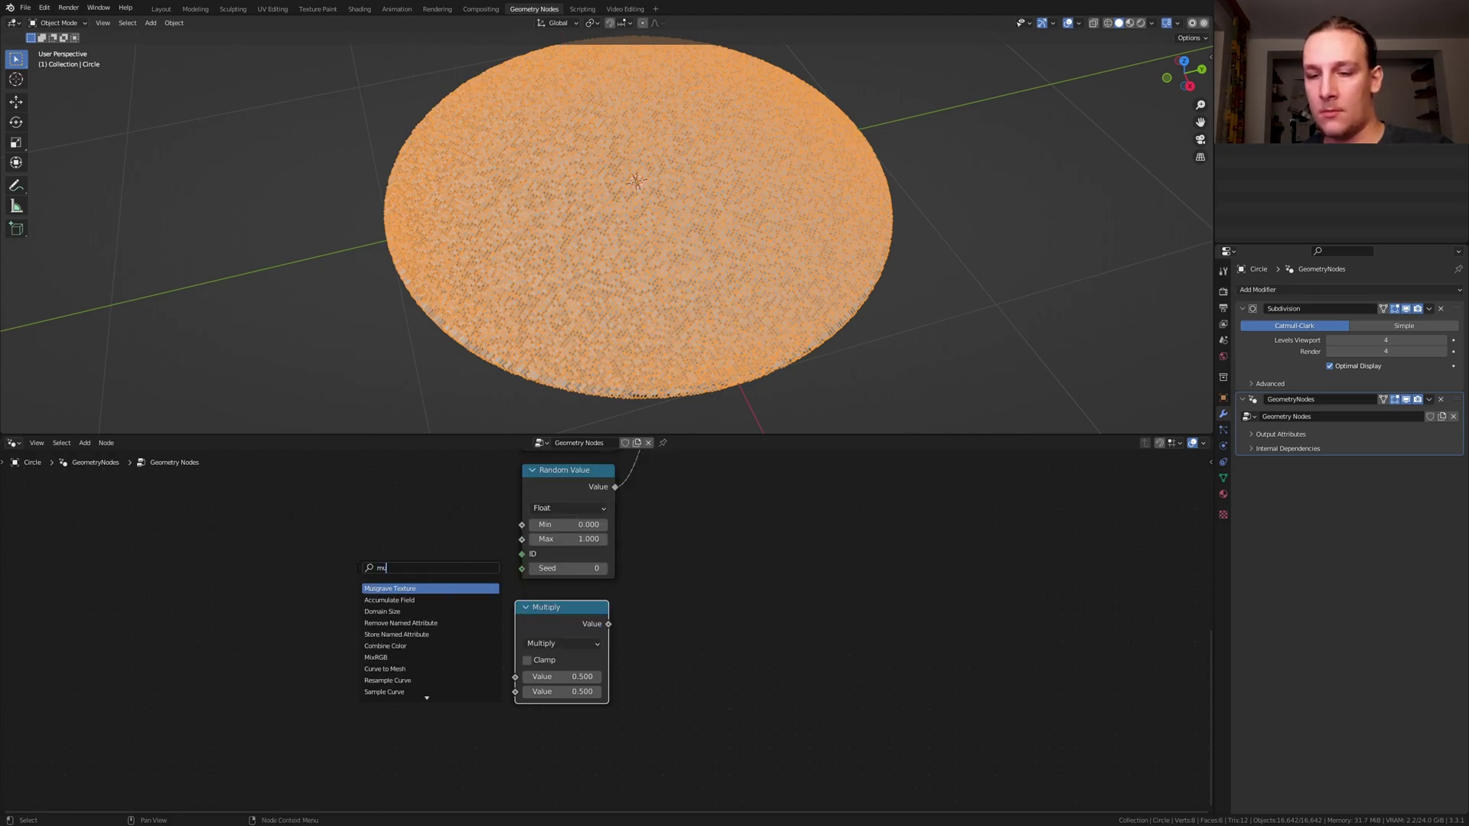
pyautogui.press('Return')
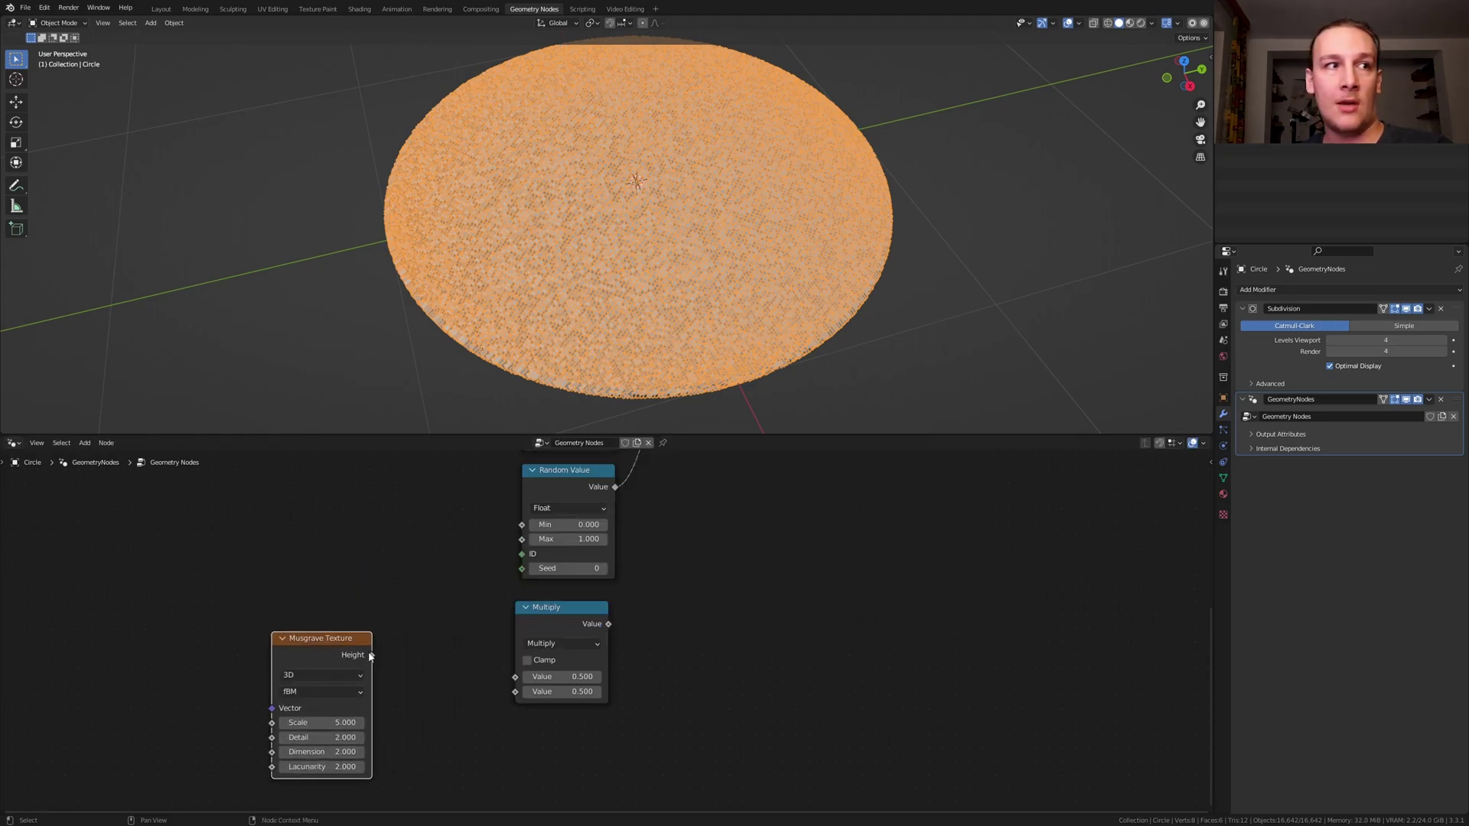
pyautogui.moveTo(371, 655); pyautogui.dragTo(511, 682)
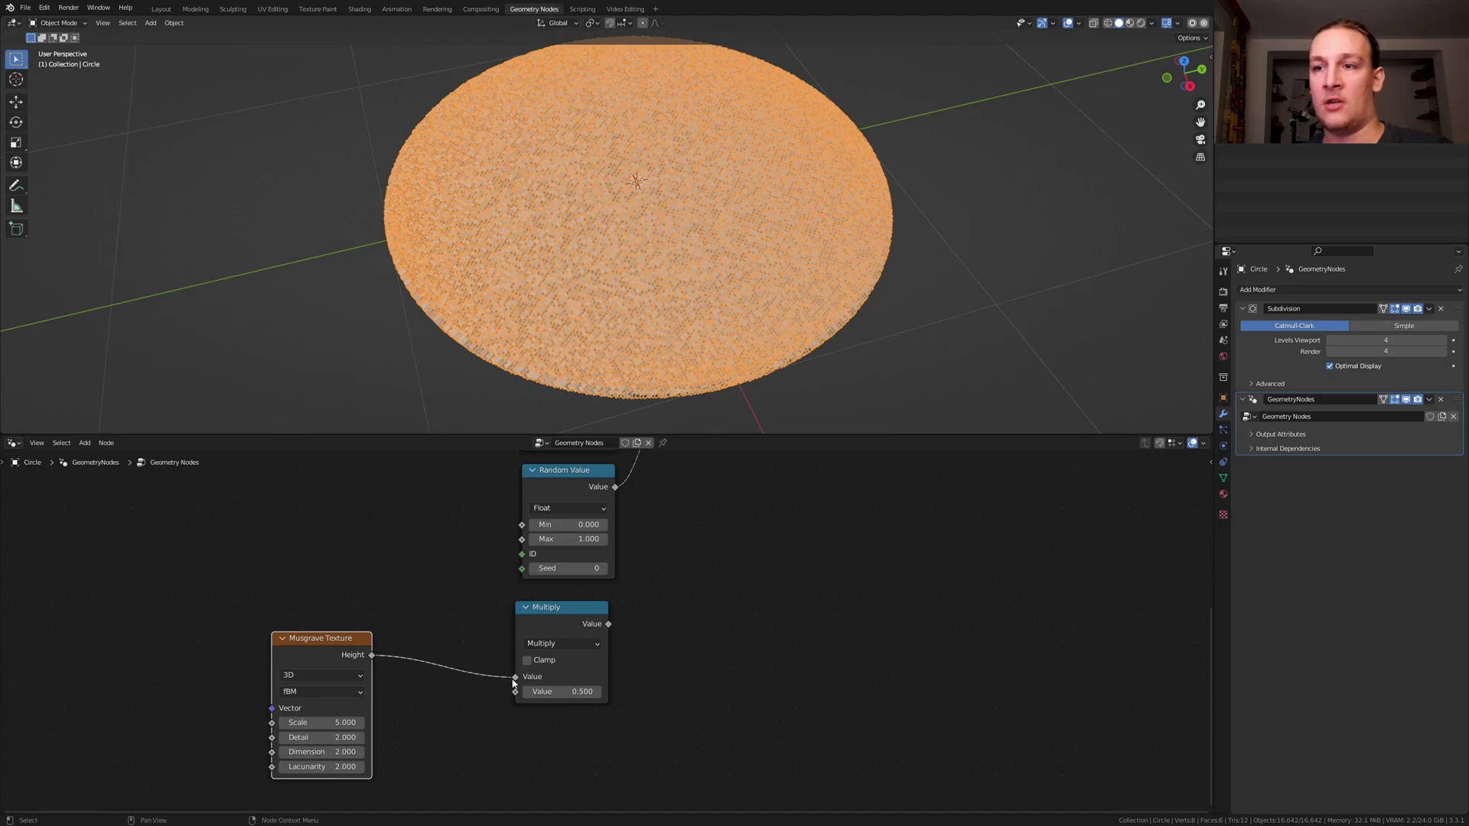
pyautogui.click(572, 693)
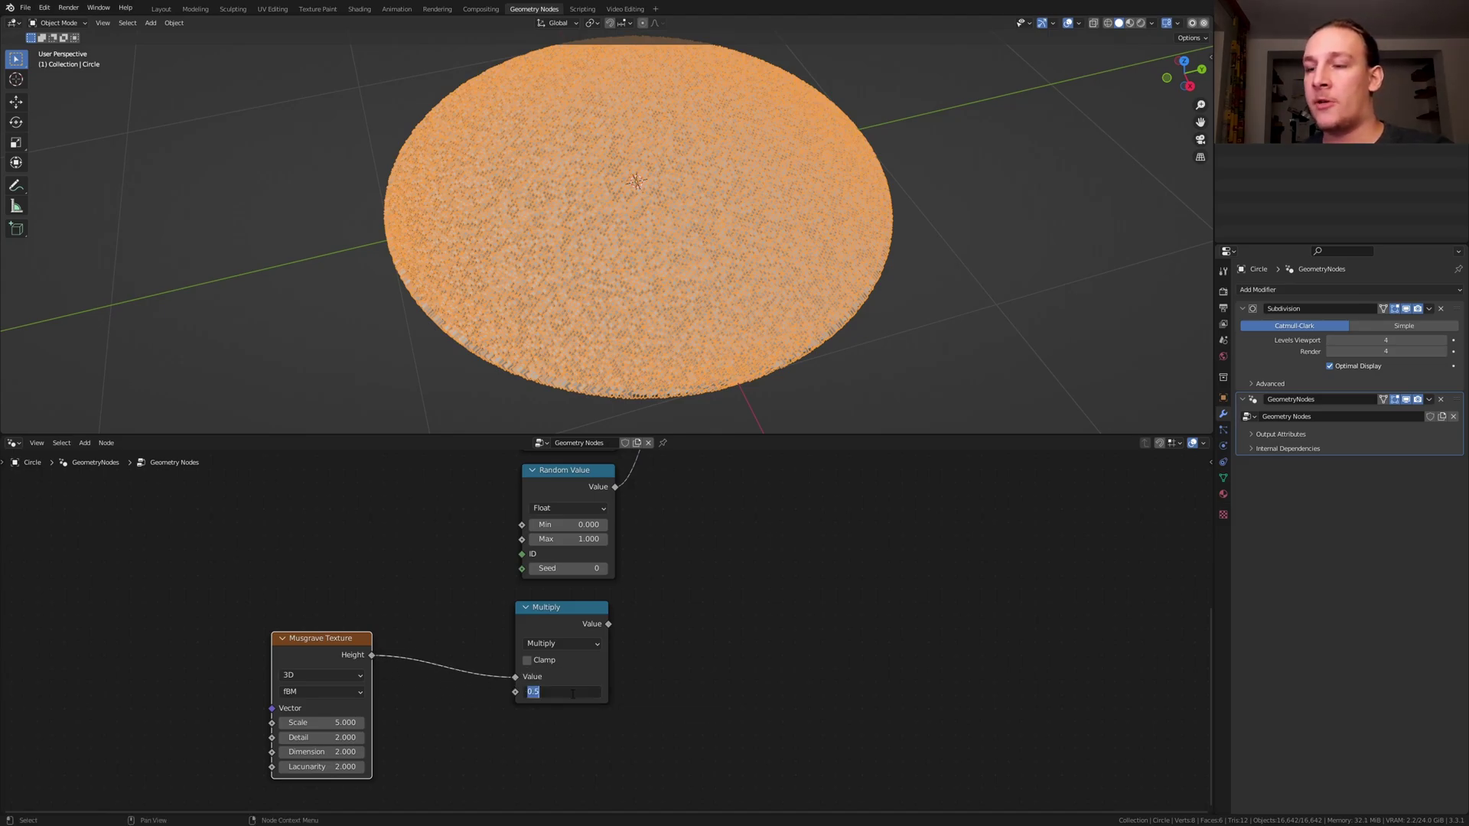
pyautogui.press('Return')
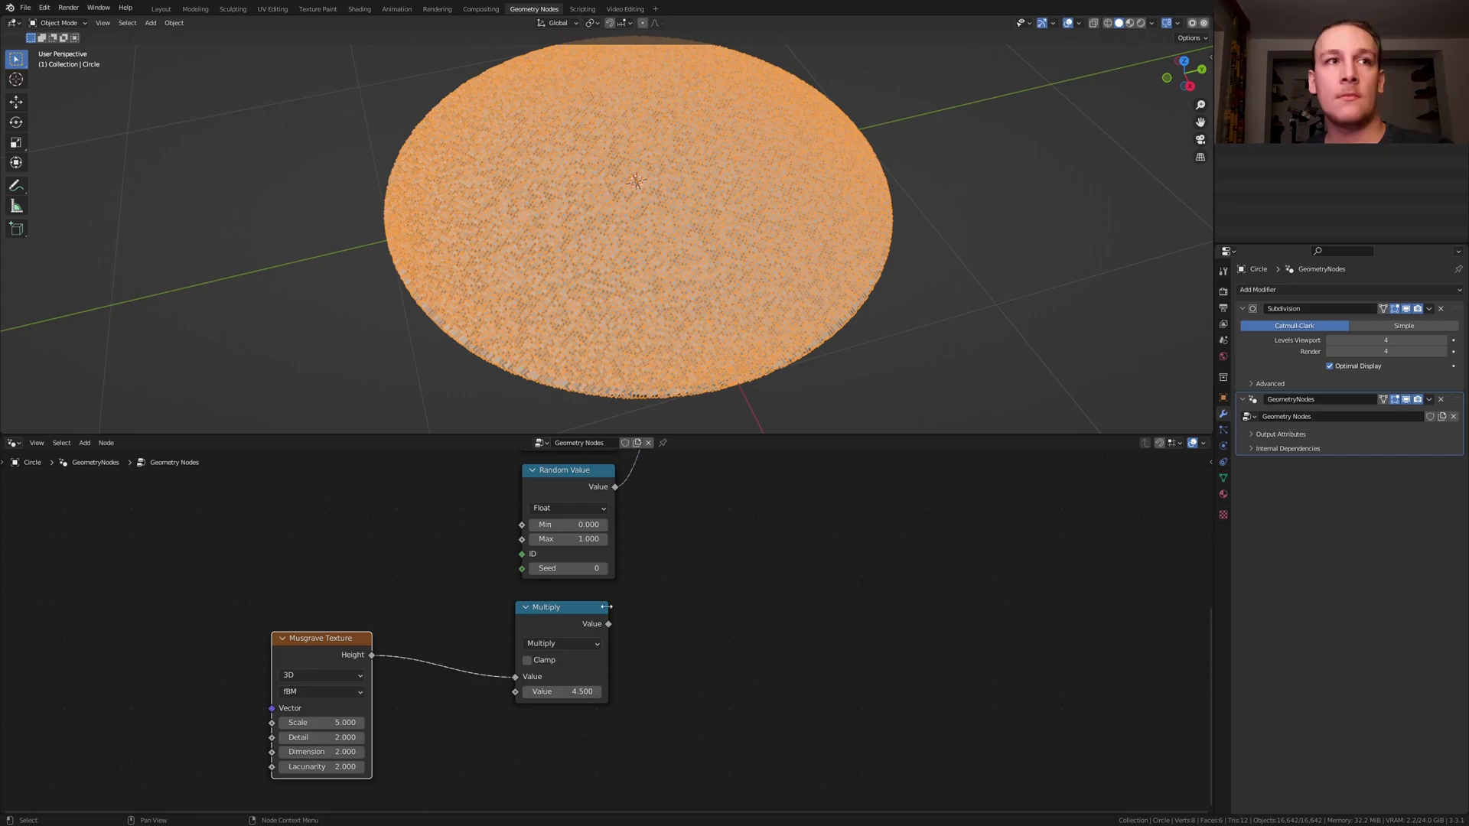
pyautogui.scroll(-2, 539, 617)
pyautogui.moveTo(540, 646); pyautogui.dragTo(595, 494)
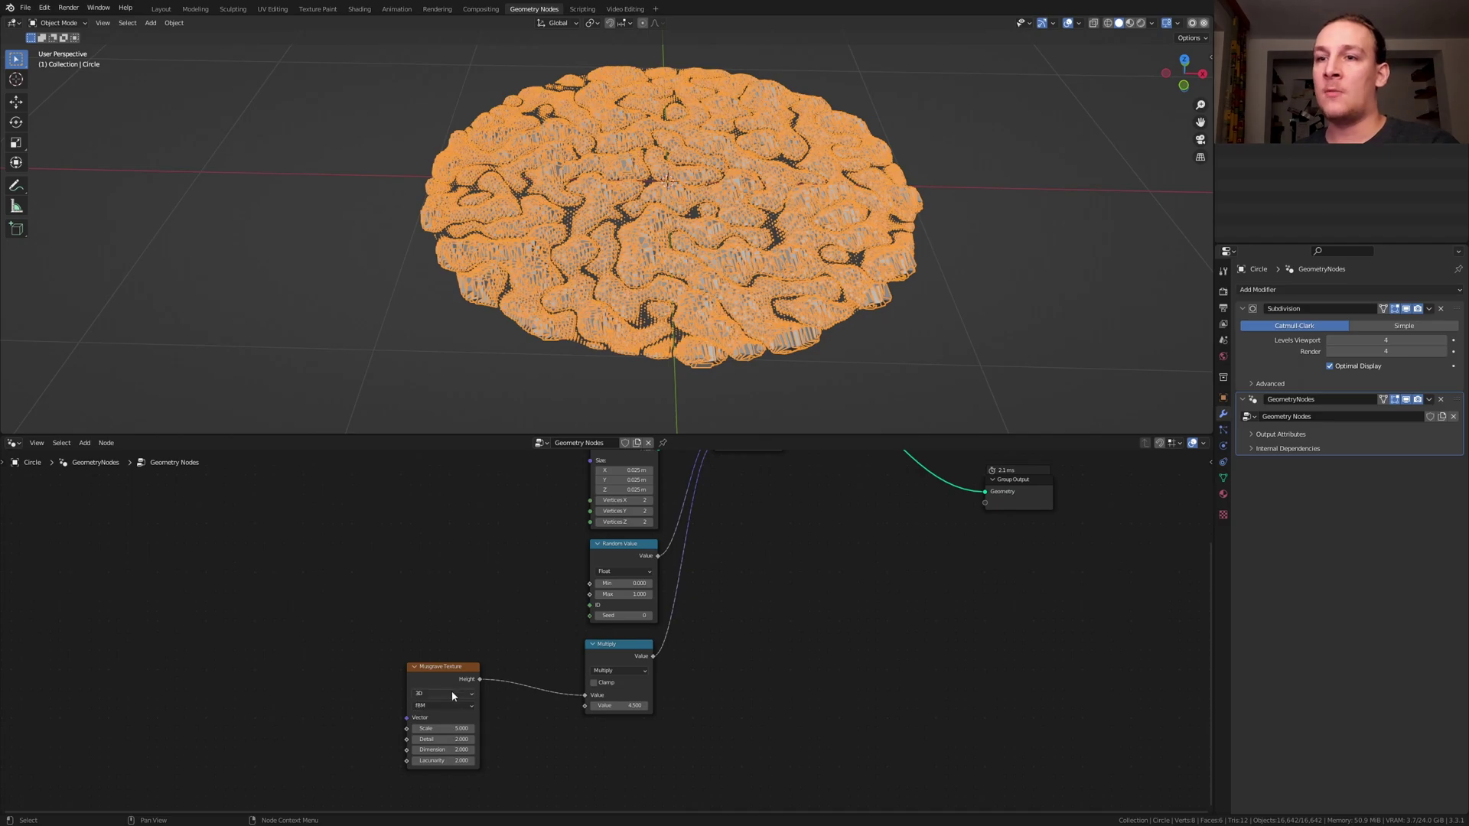
# Switch the Musgrave texture to 4D and keyframe its W value.
pyautogui.click(452, 694)
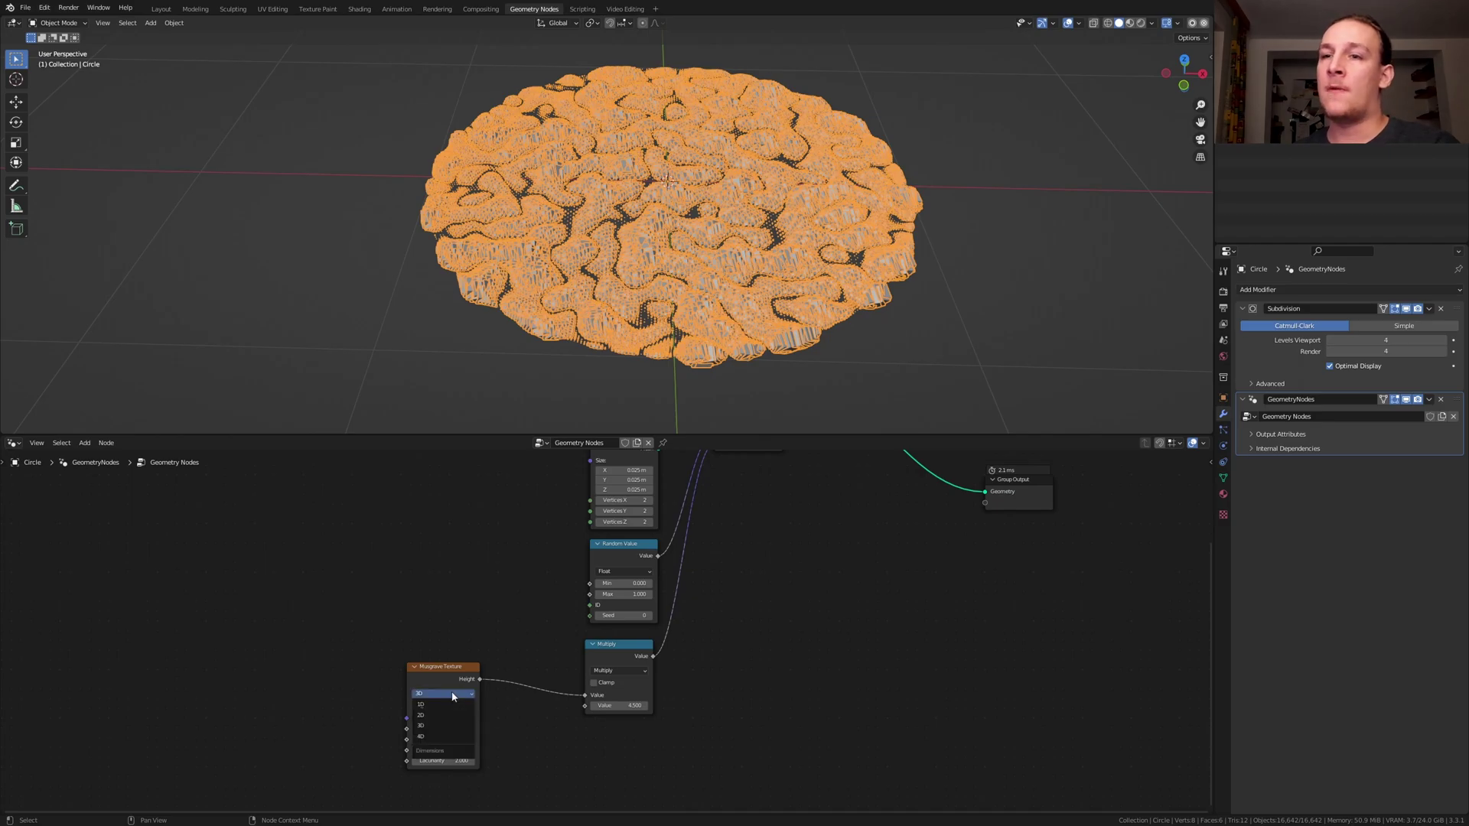
pyautogui.click(444, 735)
pyautogui.scroll(3, 444, 732)
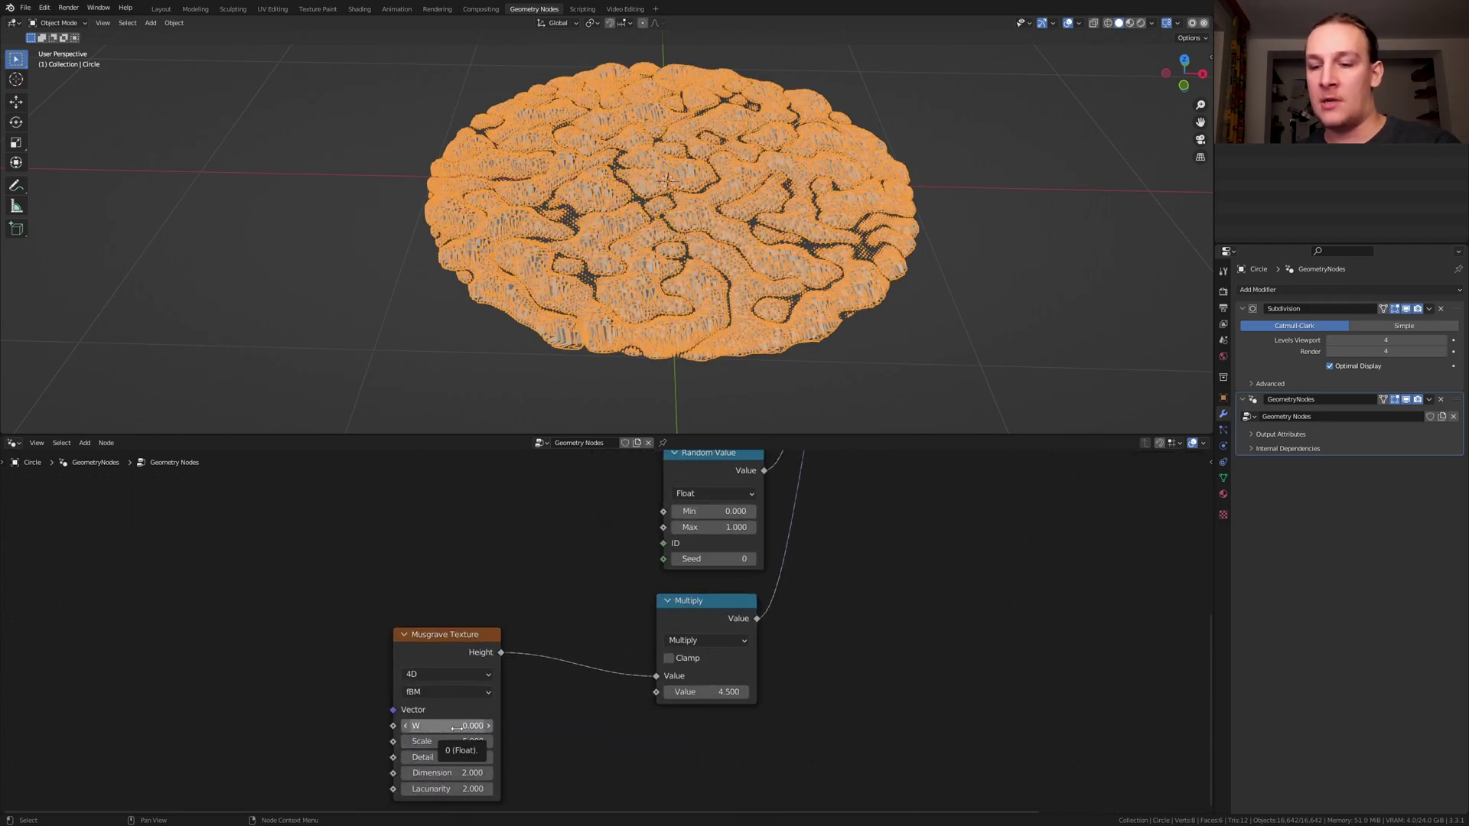
pyautogui.press('i')
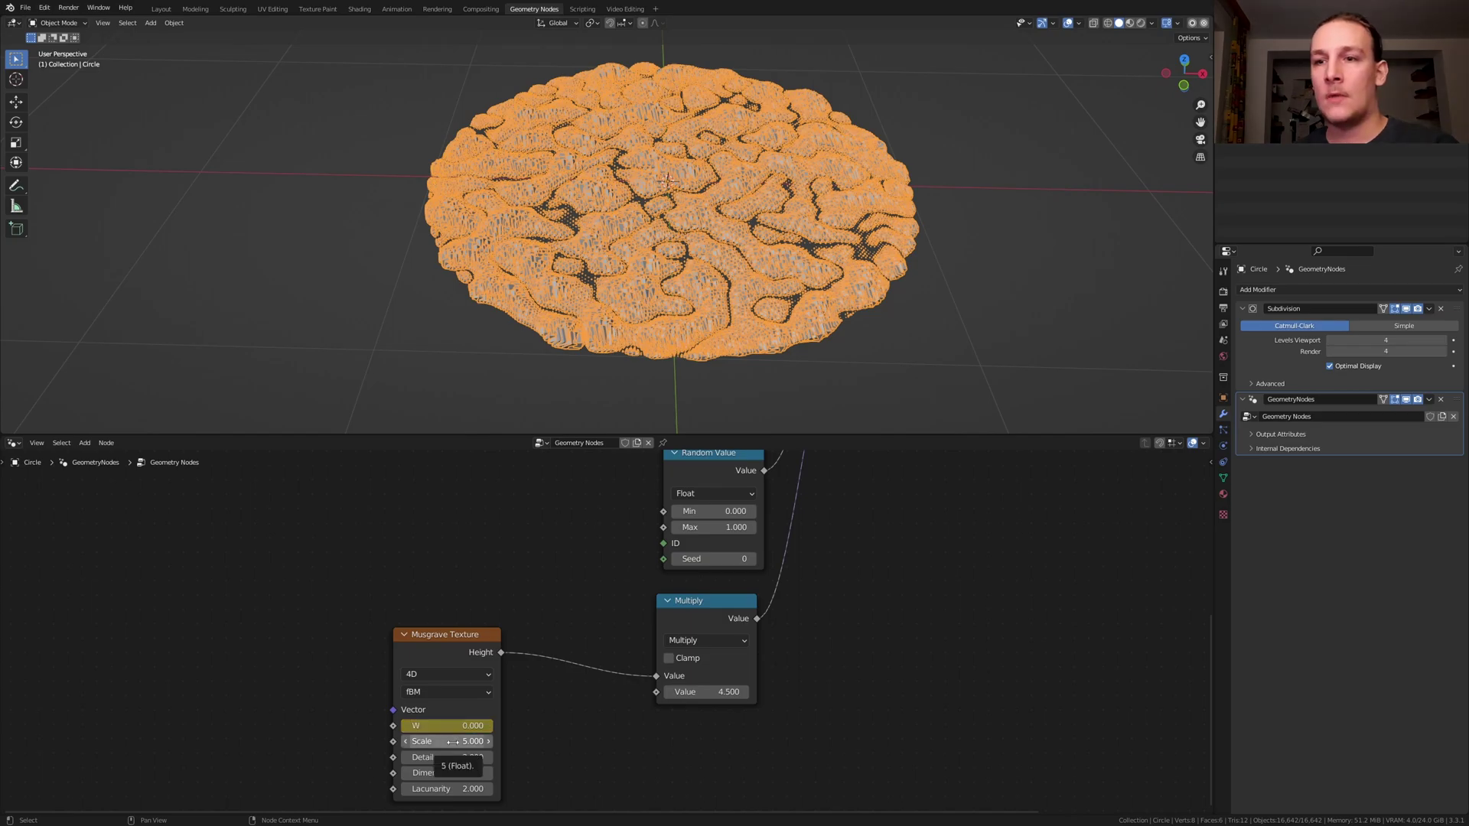
# Set the Musgrave Scale to 2.5 and split a new editor area below the 3D view.
pyautogui.doubleClick(454, 742)
pyautogui.write('2')
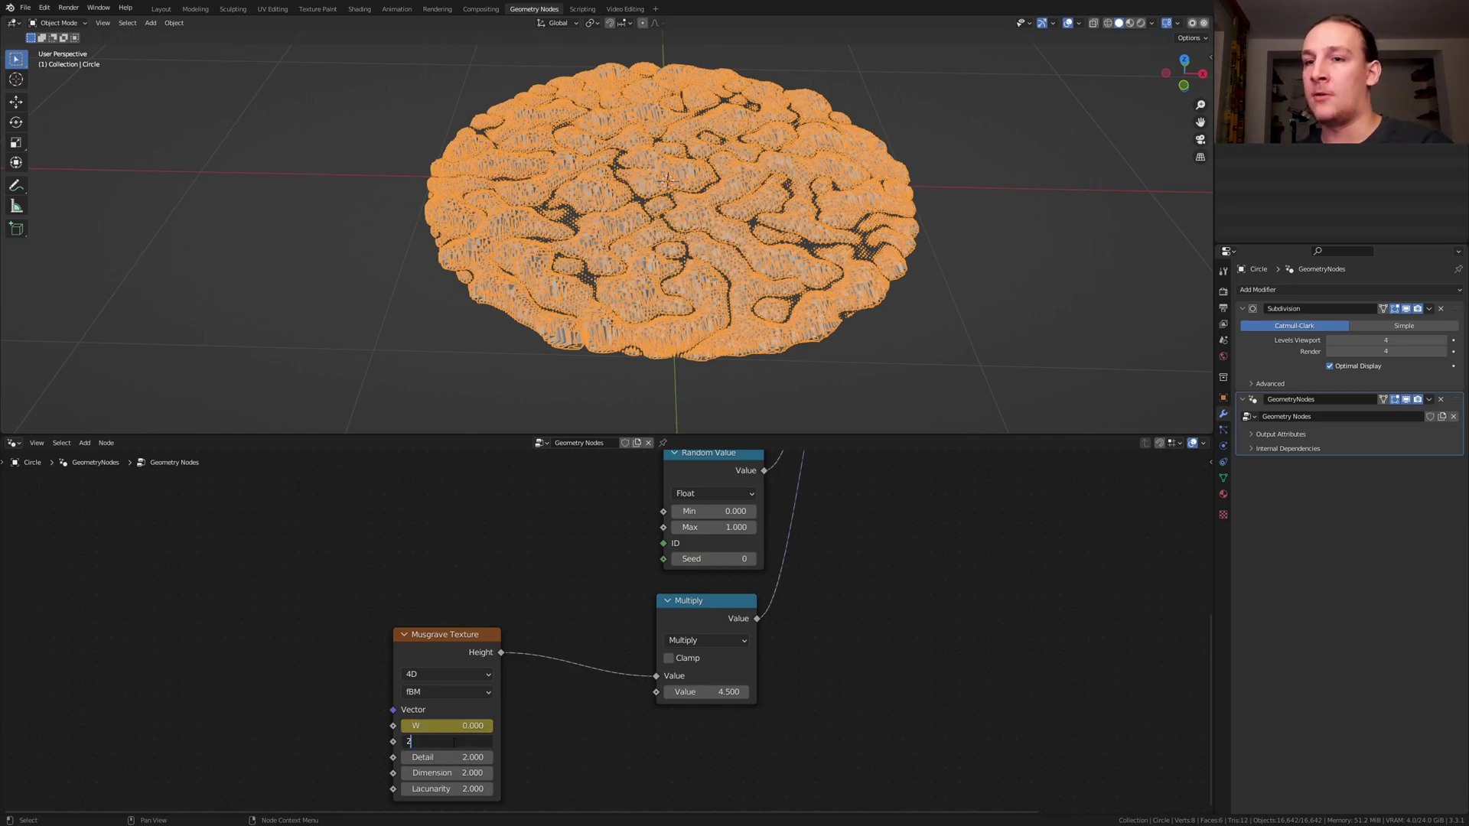
pyautogui.write('.5')
pyautogui.press('Return')
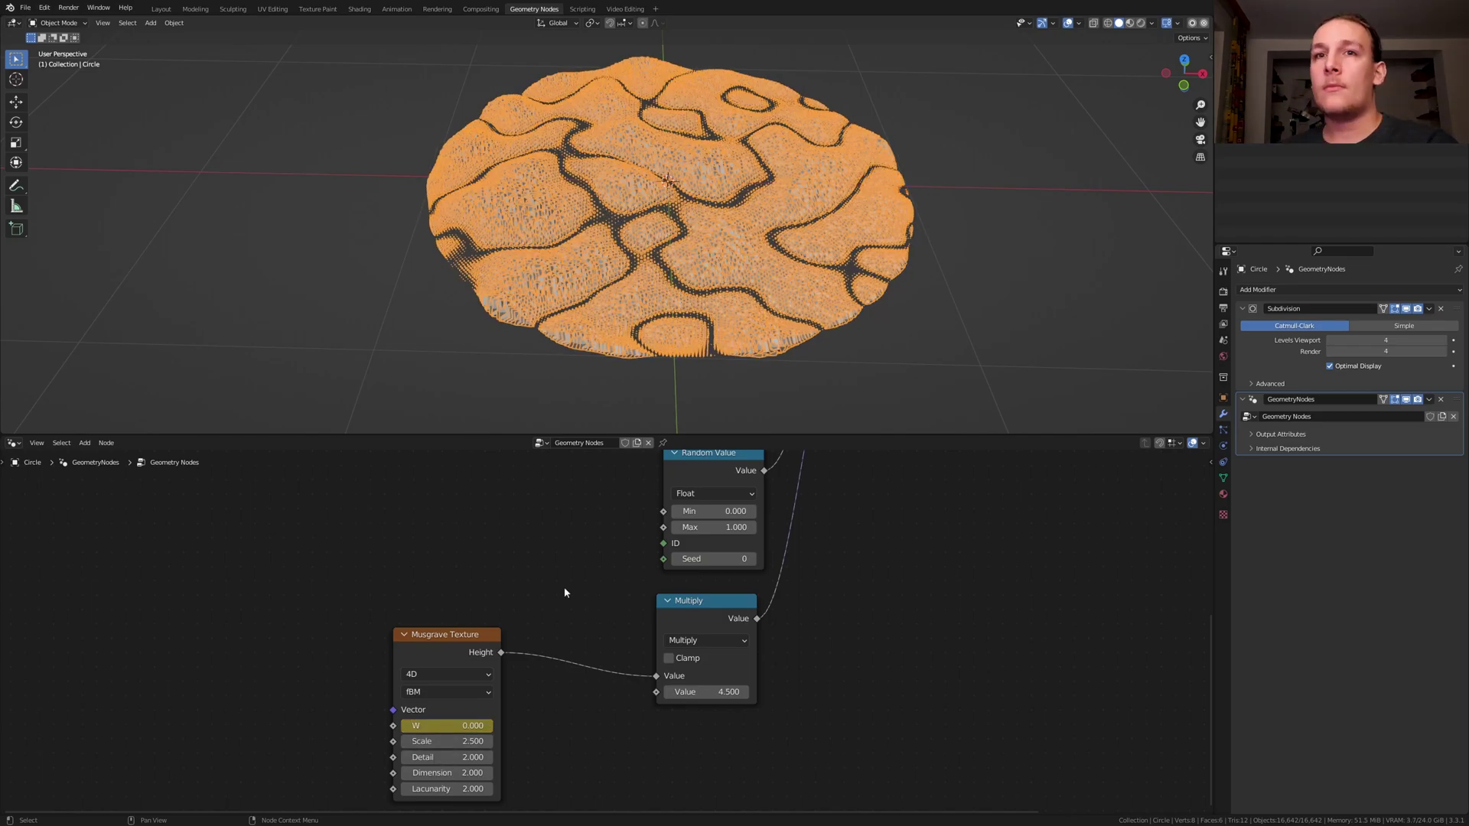
pyautogui.moveTo(6, 423); pyautogui.dragTo(24, 352)
pyautogui.click(23, 352)
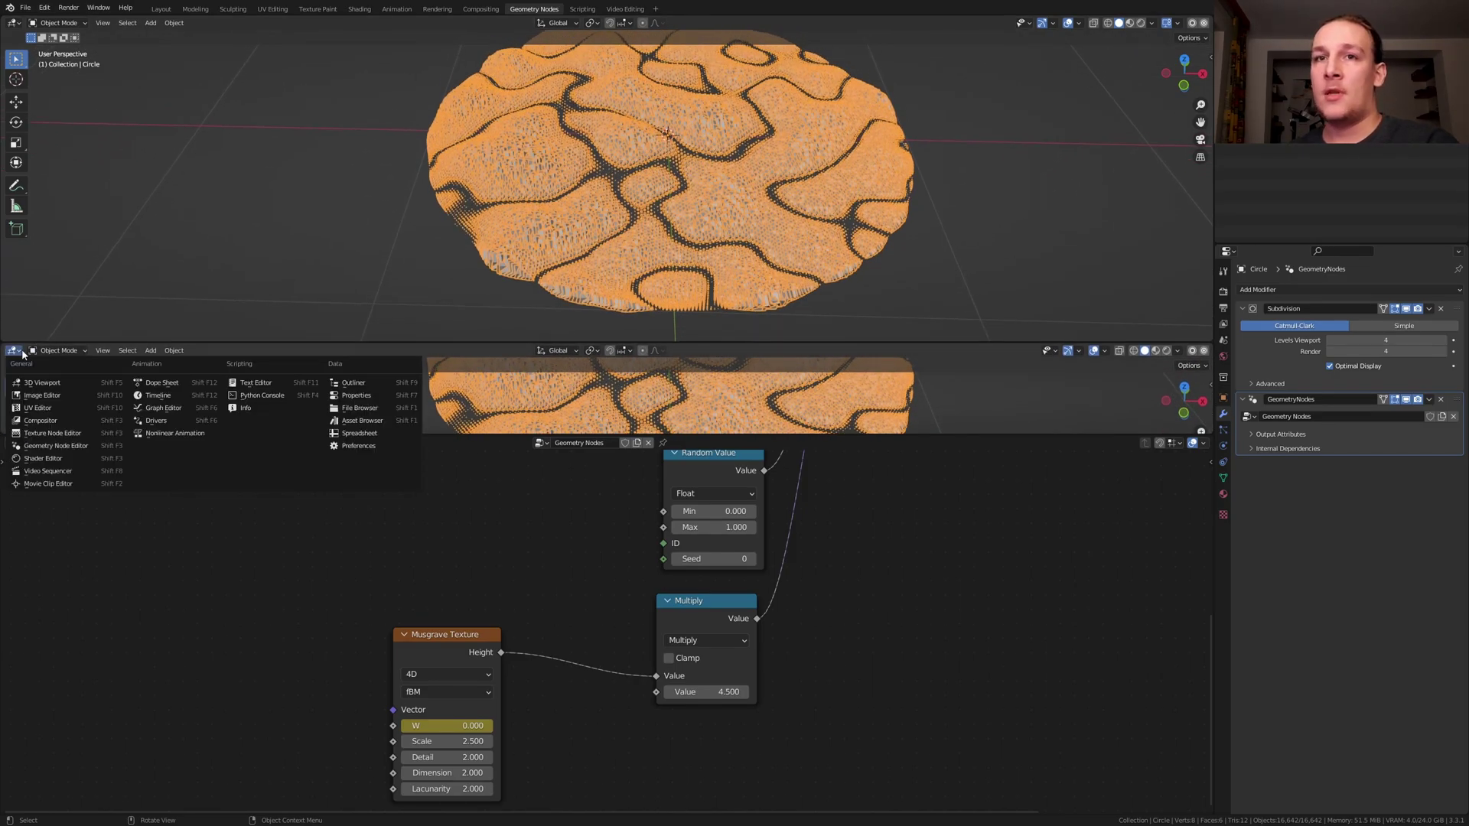
# Turn the new area into a Graph Editor and add a Noise modifier to the W curve.
pyautogui.click(139, 407)
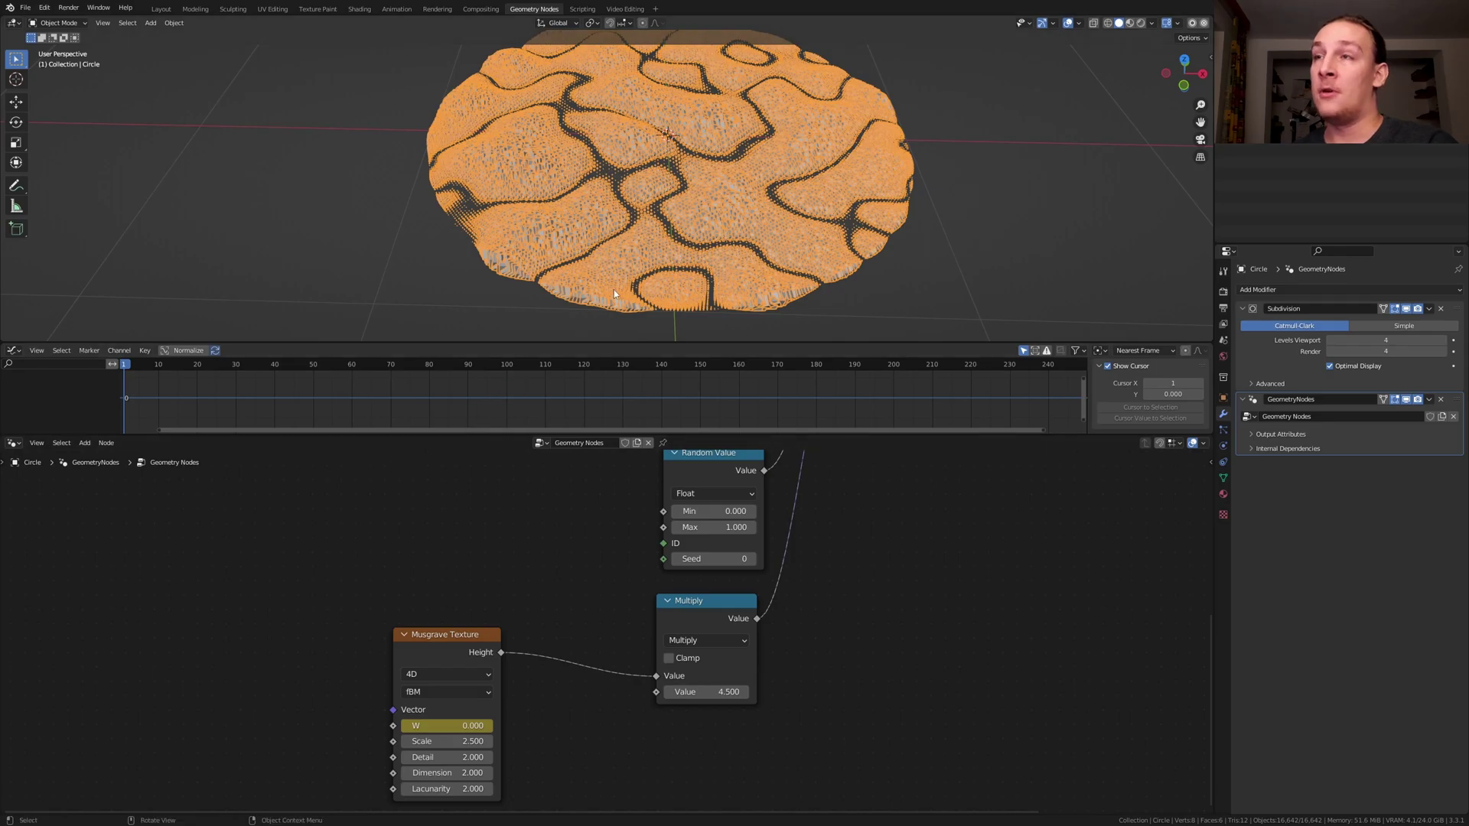
pyautogui.click(452, 652)
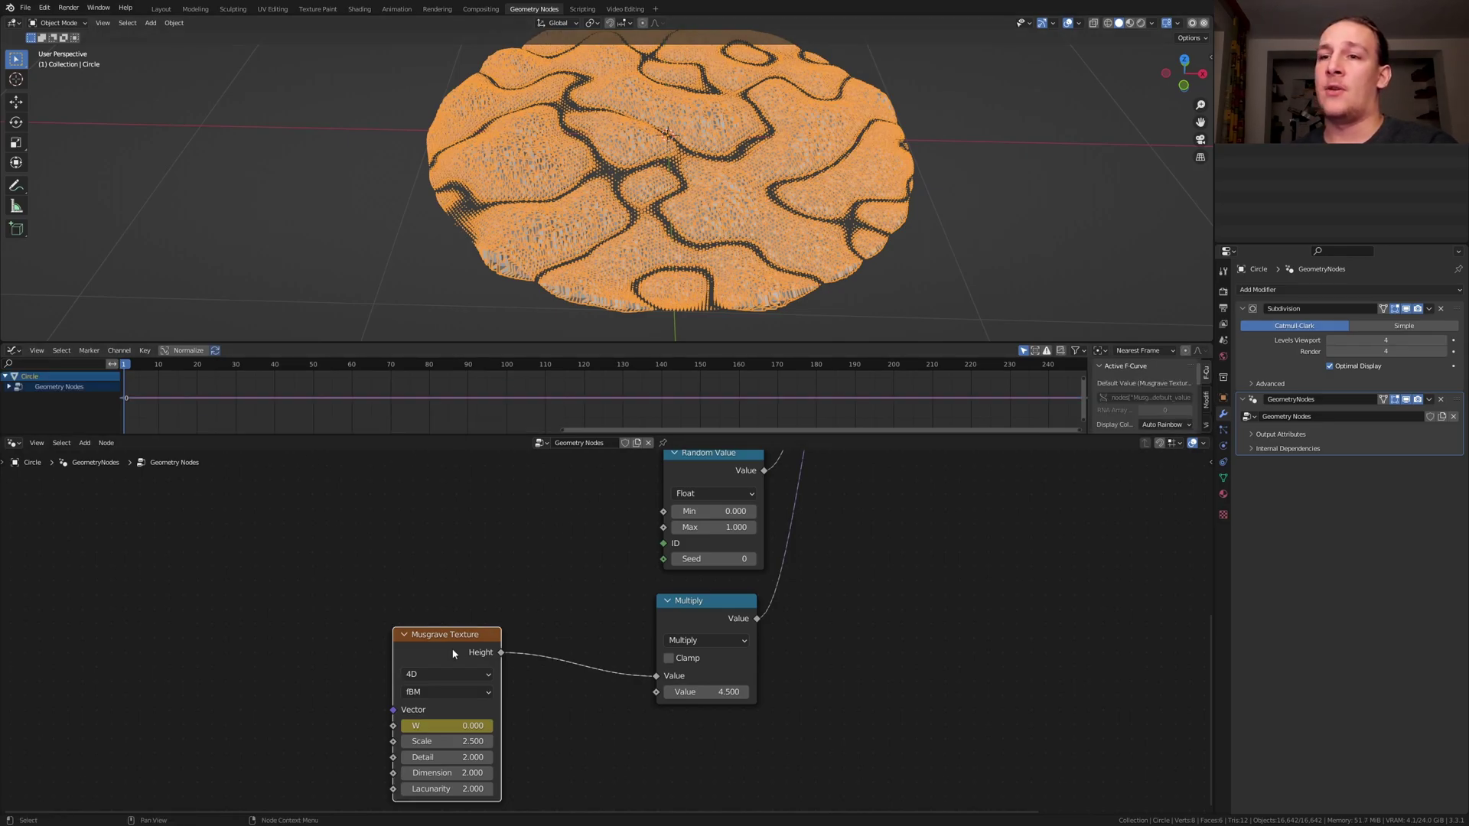
pyautogui.click(9, 386)
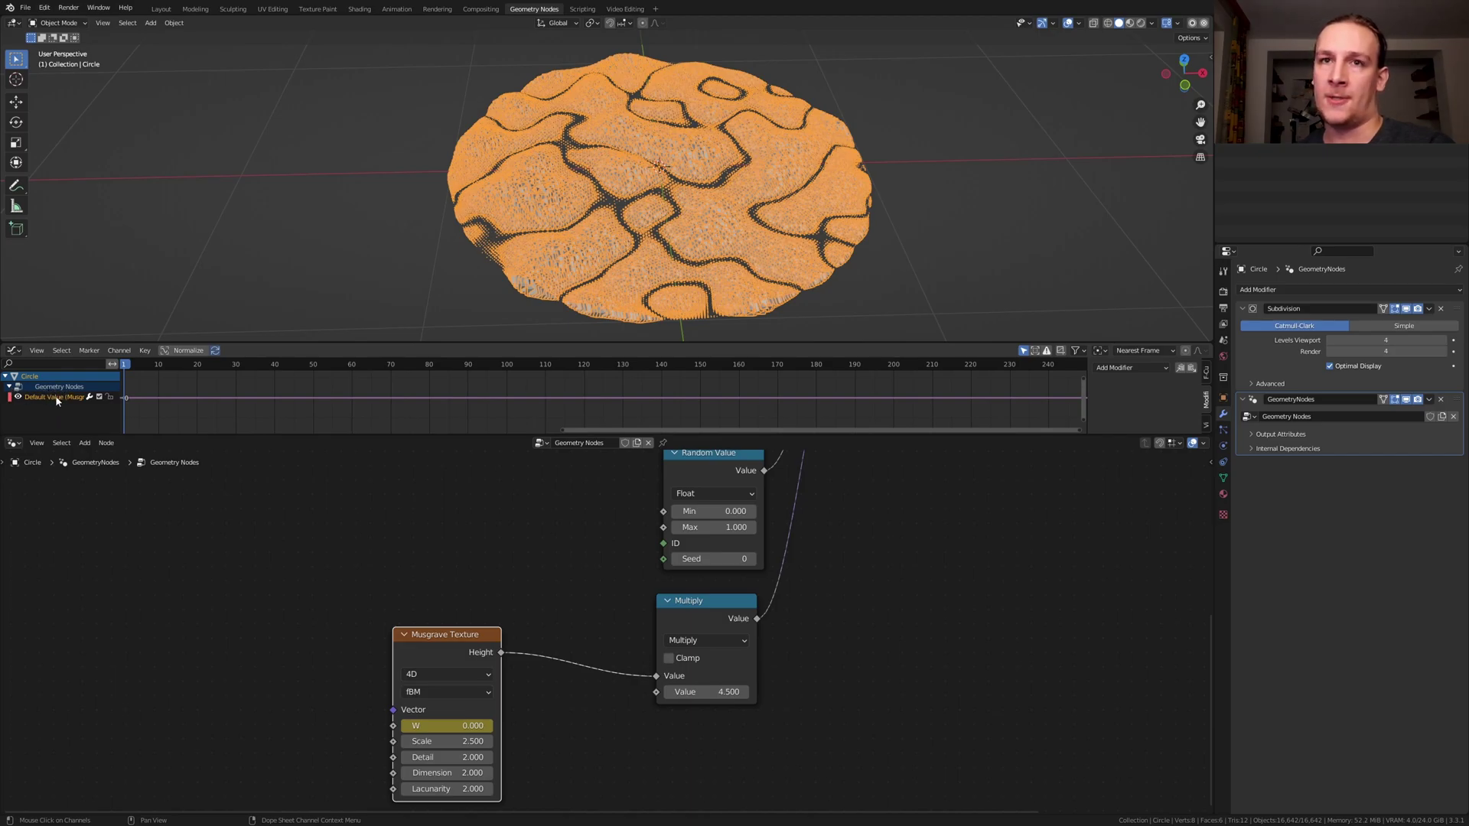
pyautogui.click(1149, 368)
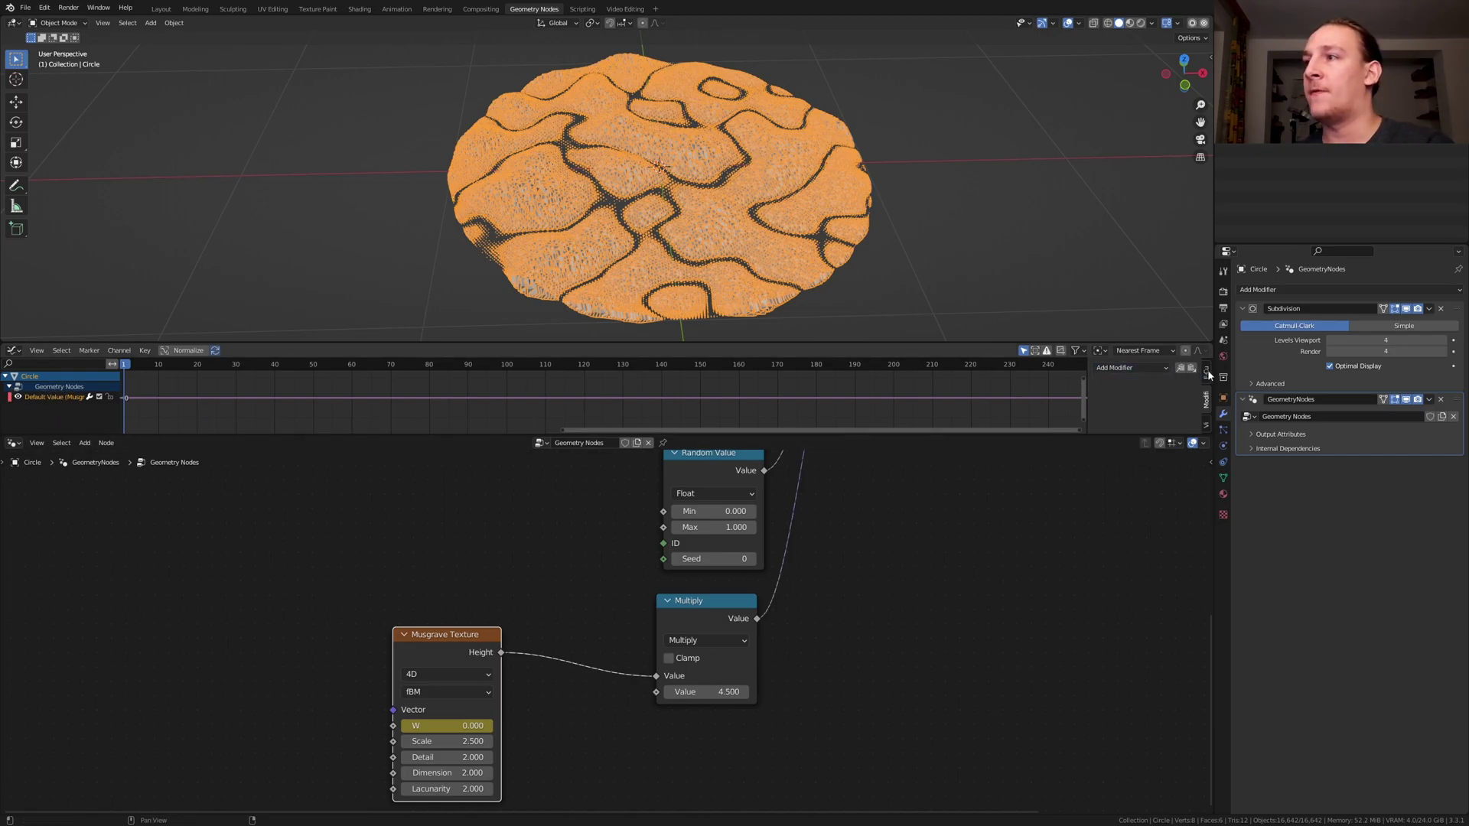
pyautogui.click(1130, 368)
pyautogui.click(1131, 368)
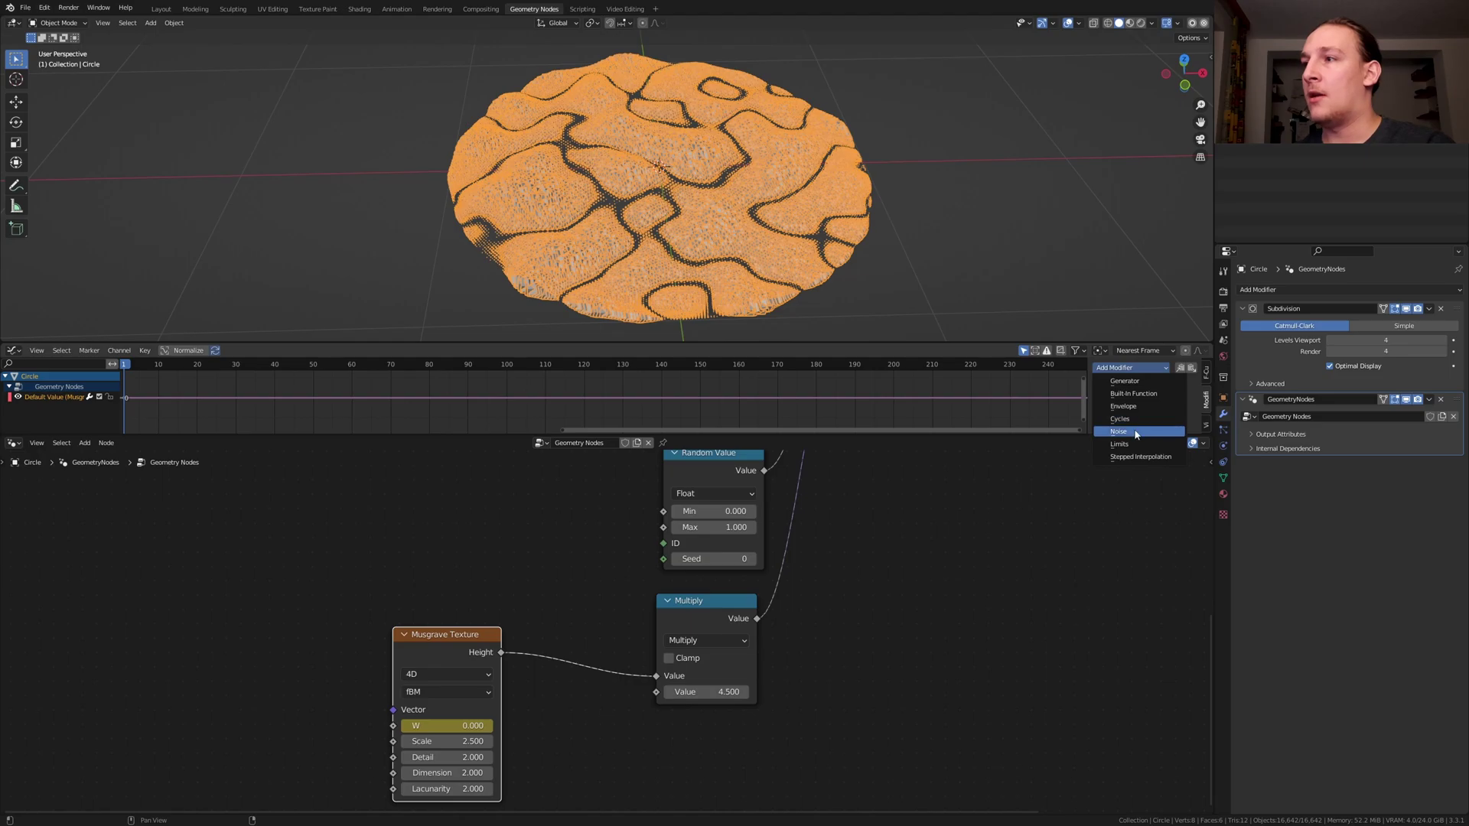
pyautogui.click(1135, 433)
pyautogui.moveTo(995, 342); pyautogui.dragTo(995, 291)
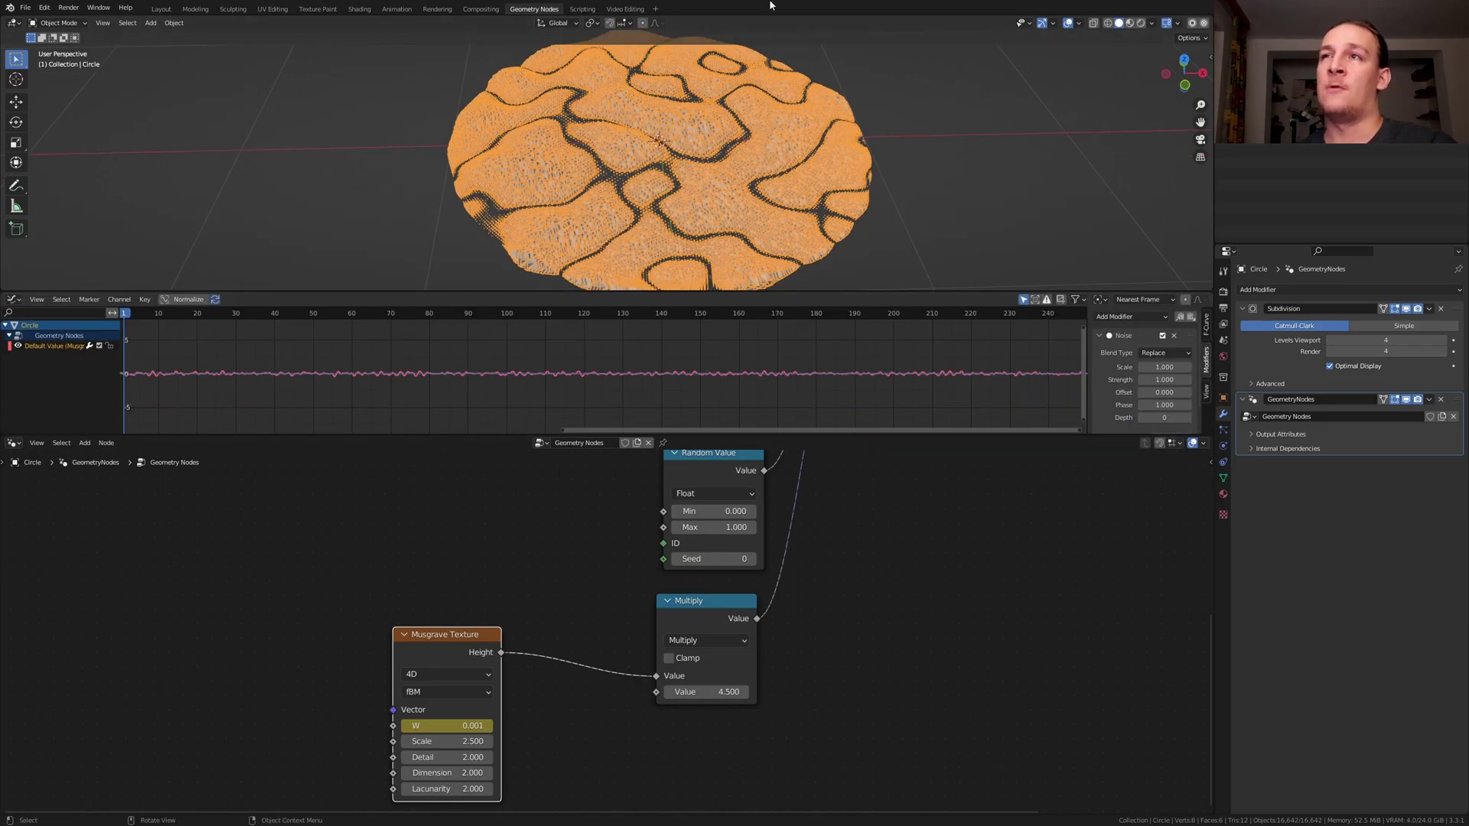
pyautogui.press('space')
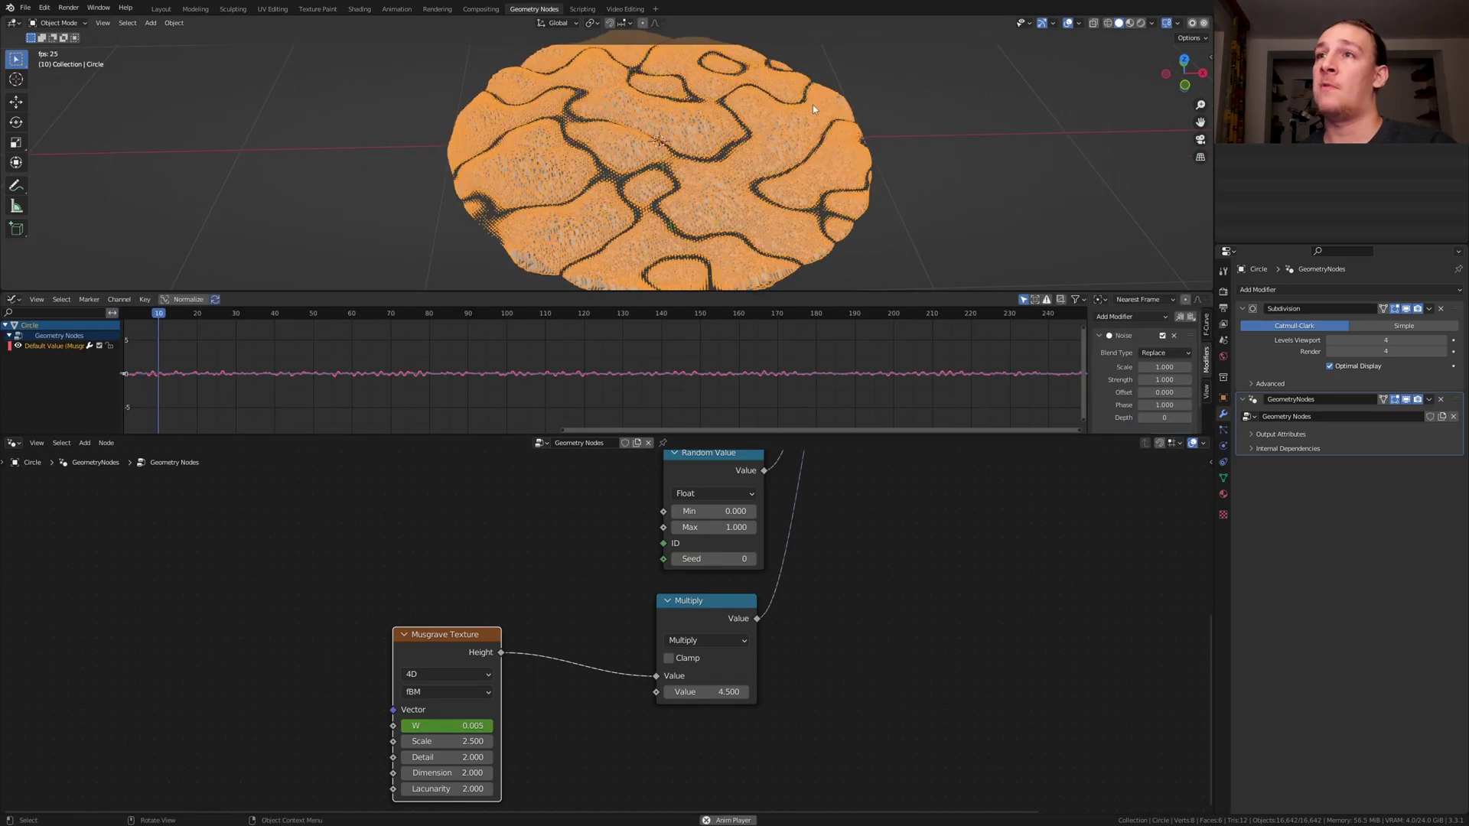
# Adjust the Noise scale and restrict it to frames ending at 250 with a 10-frame blend-in.
pyautogui.click(1149, 367)
pyautogui.write('10')
pyautogui.press('Return')
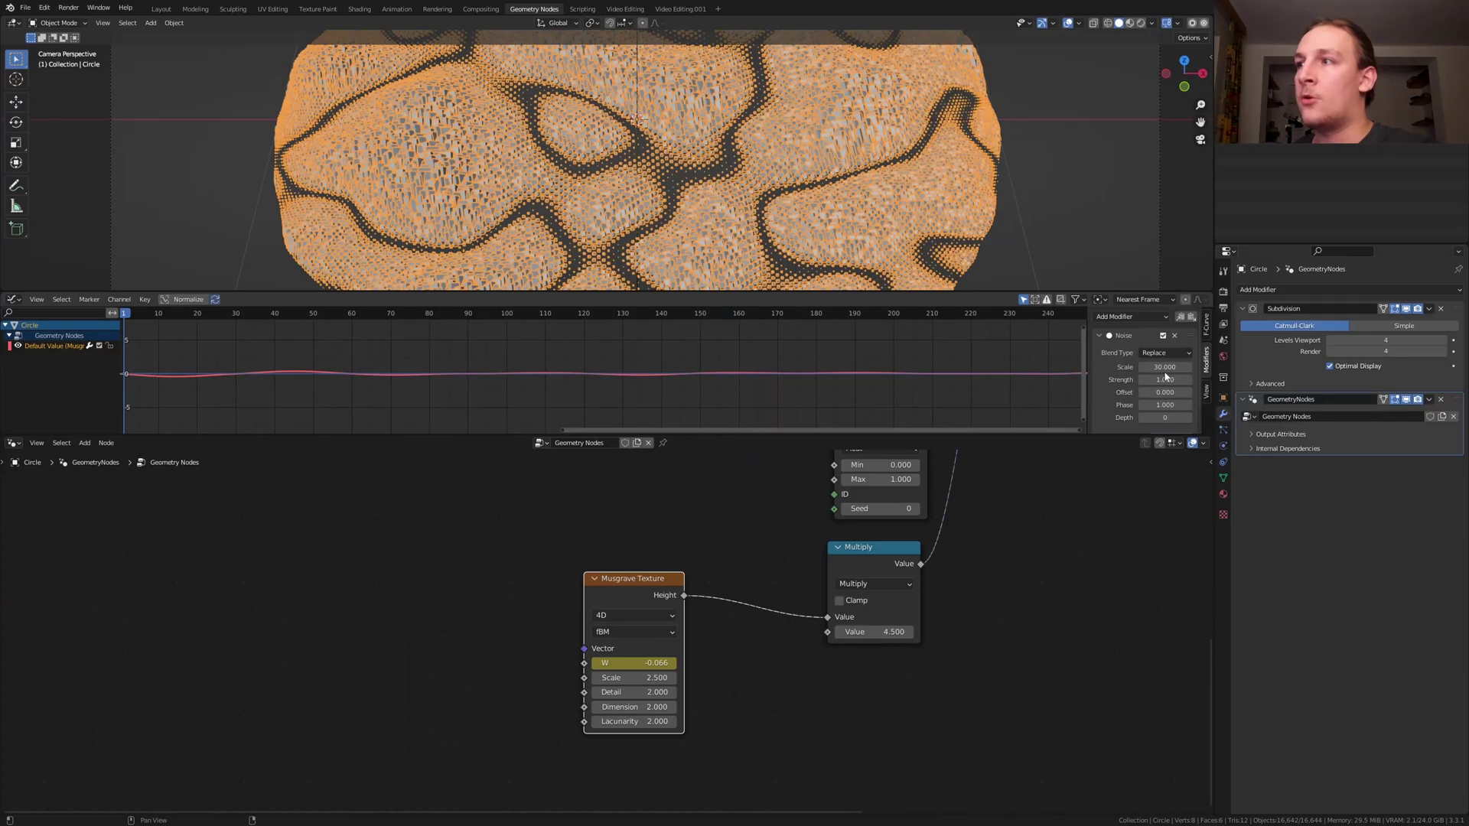
pyautogui.scroll(-1, 1163, 374)
pyautogui.click(1115, 426)
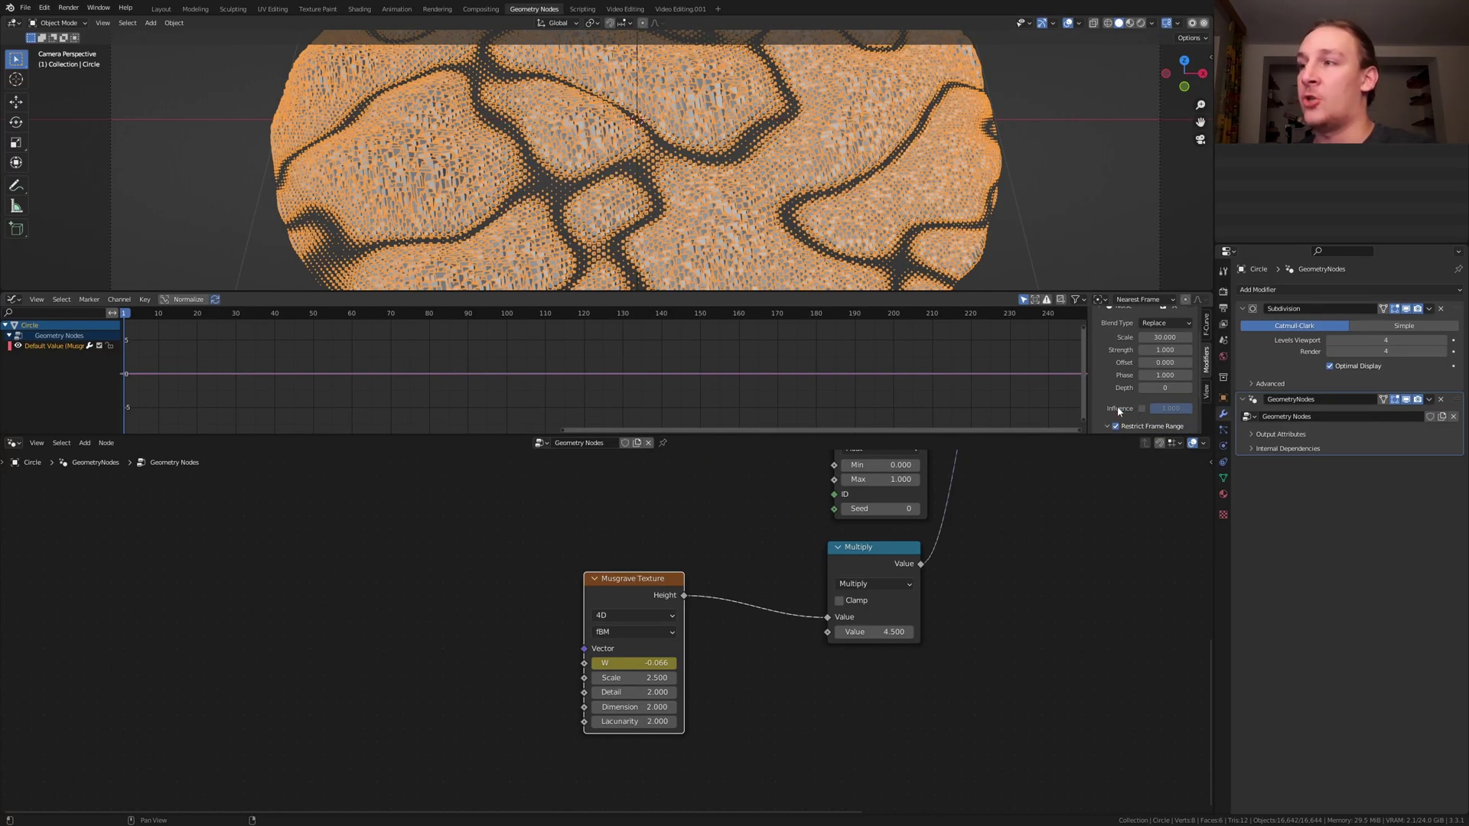
pyautogui.scroll(-2, 1119, 411)
pyautogui.click(1164, 396)
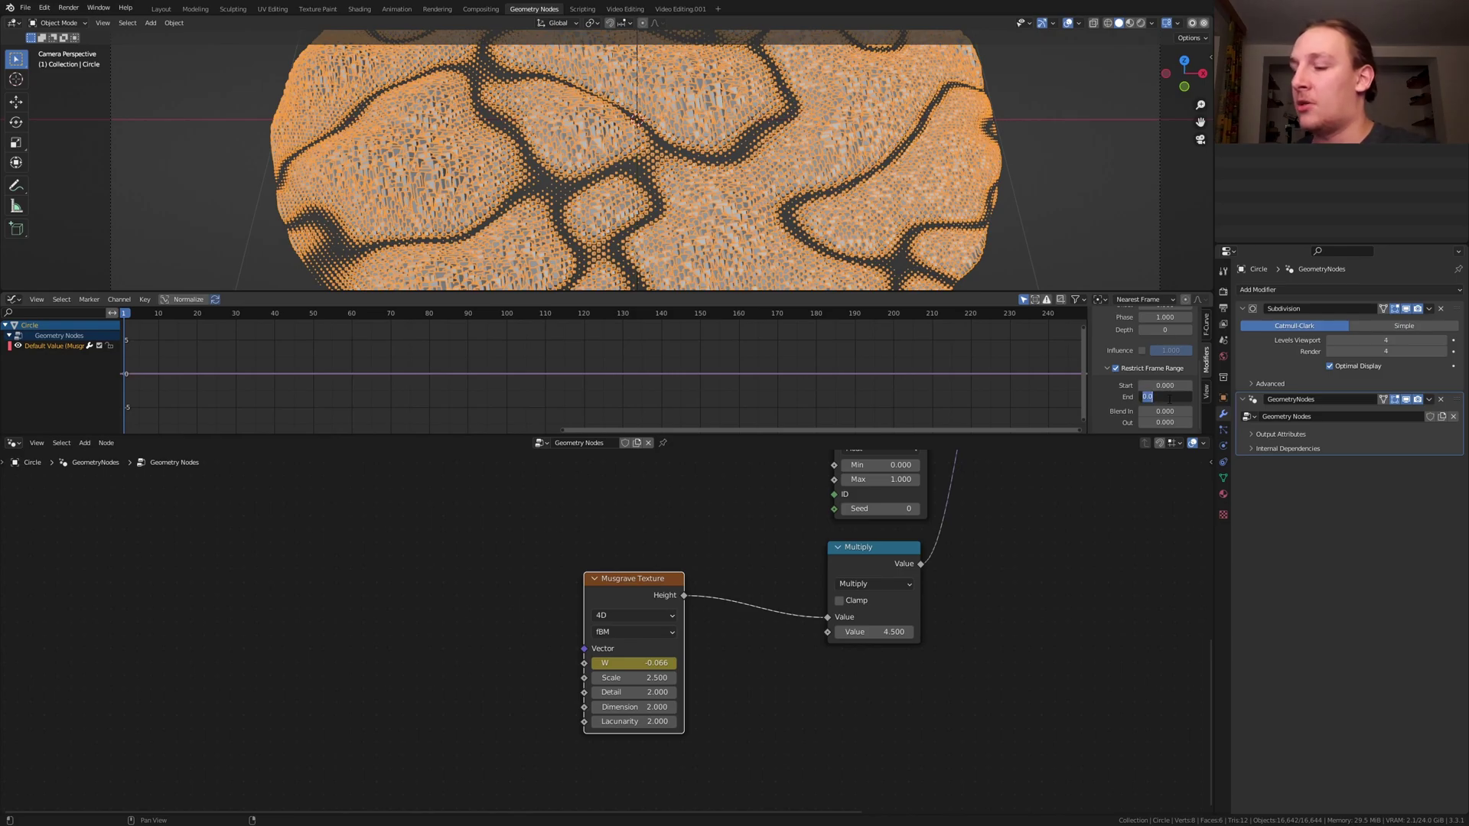
pyautogui.press('Return')
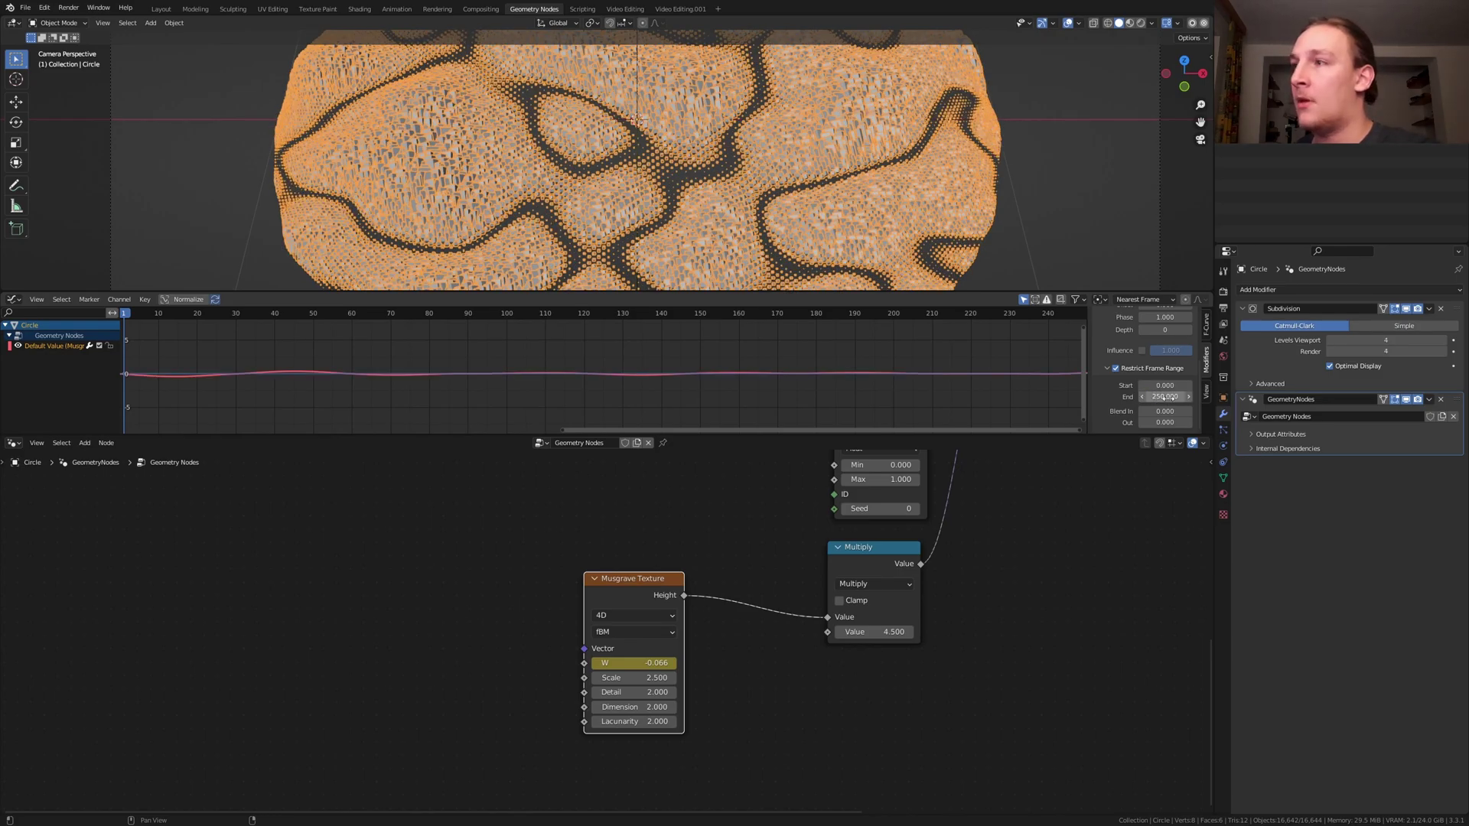
pyautogui.click(1169, 412)
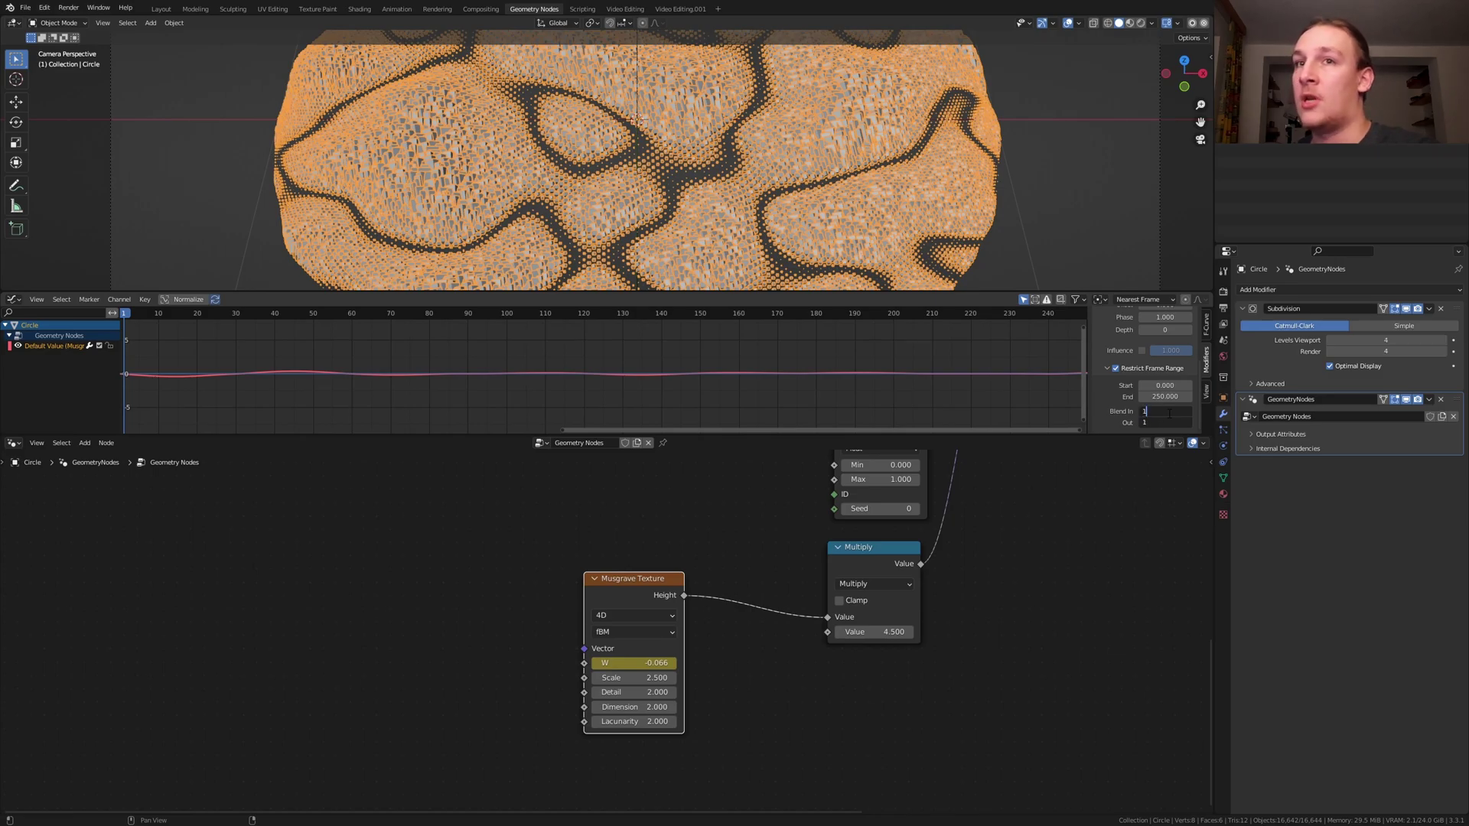
pyautogui.press('Return')
pyautogui.press('space')
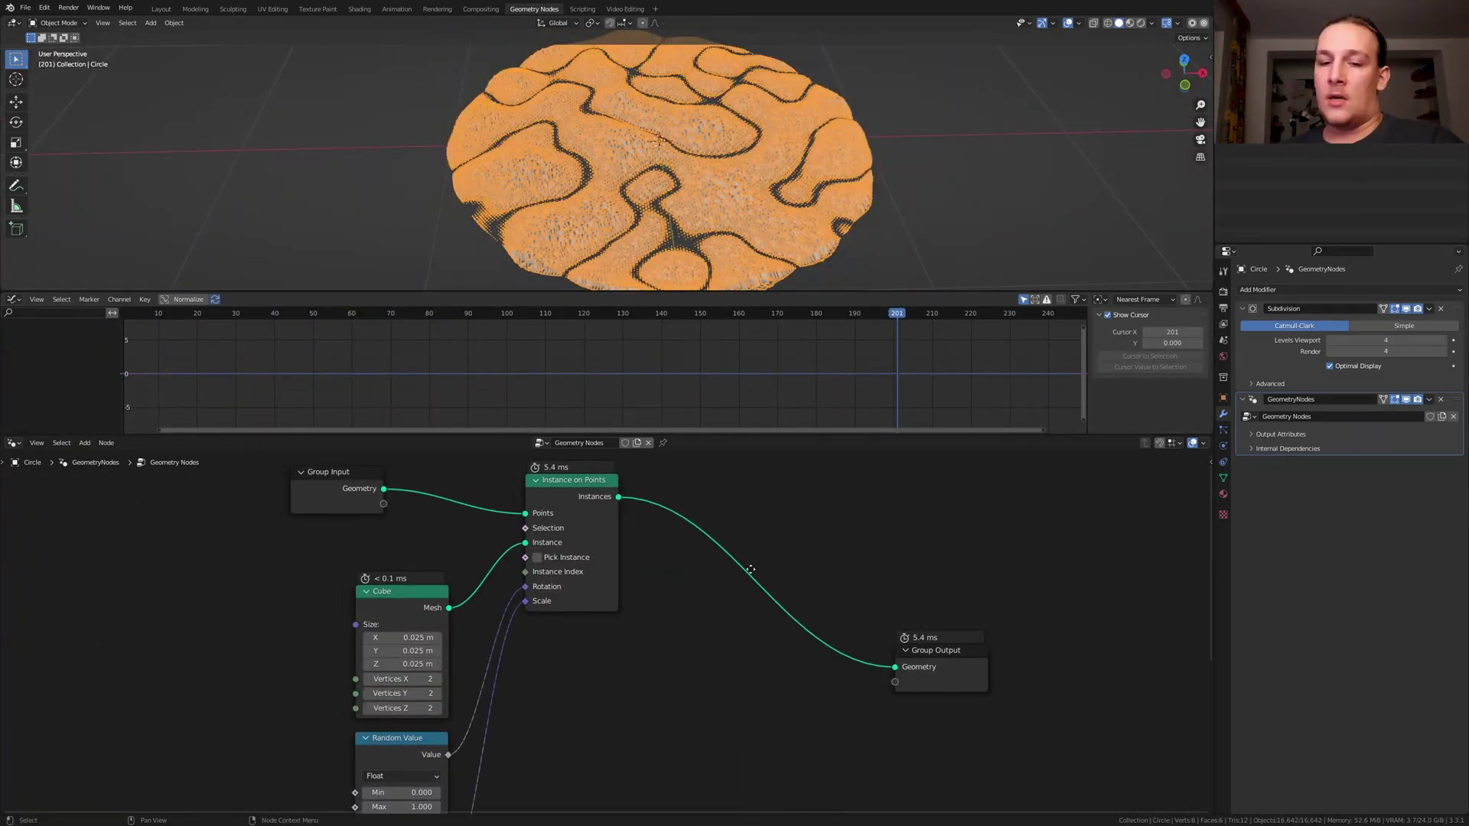
# Insert a Set Material node between the cube instances and the group output.
pyautogui.hotkey('shift', 'a')
pyautogui.click(778, 550)
pyautogui.write('set m')
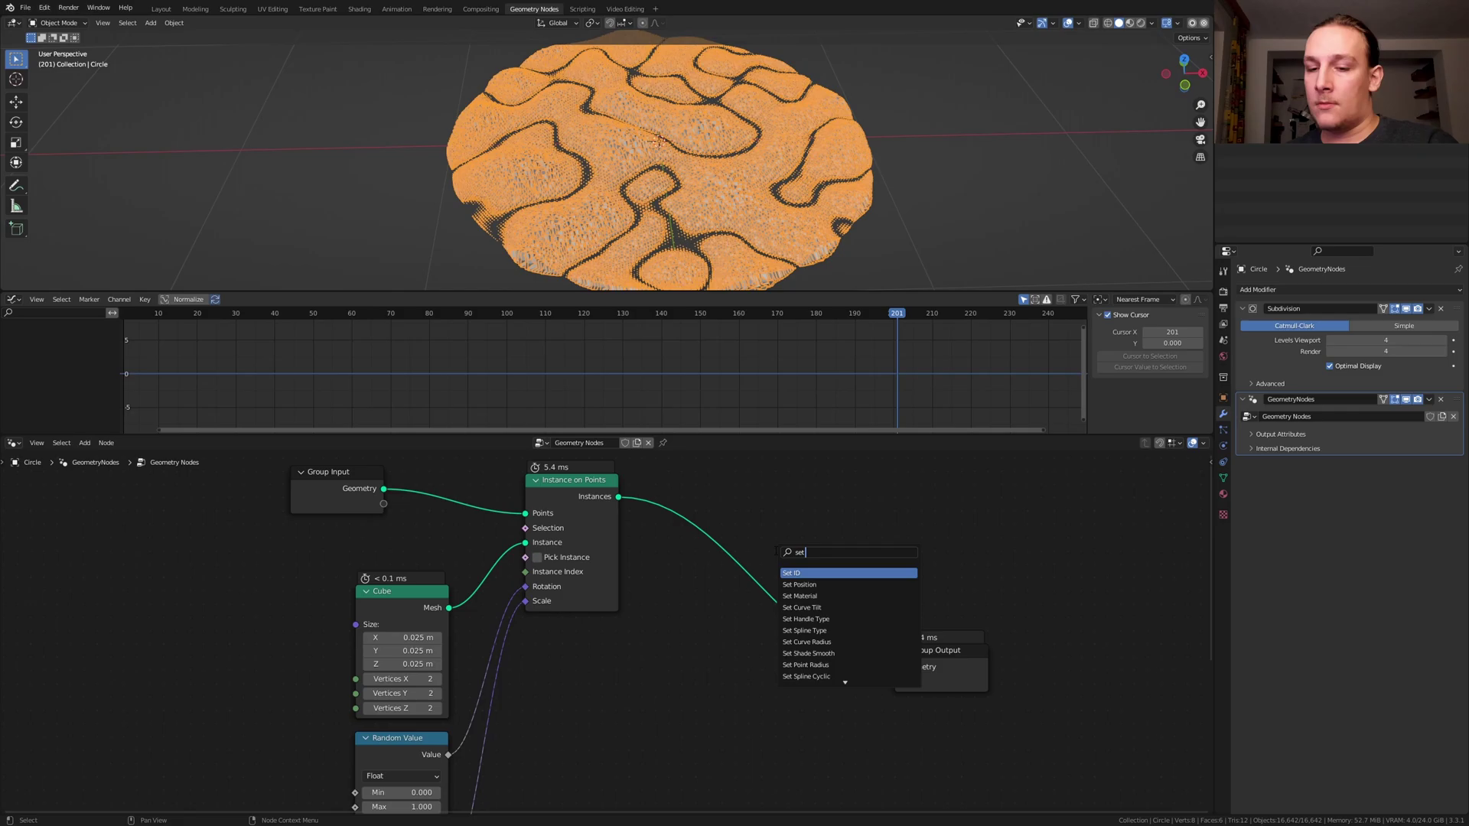
pyautogui.click(841, 573)
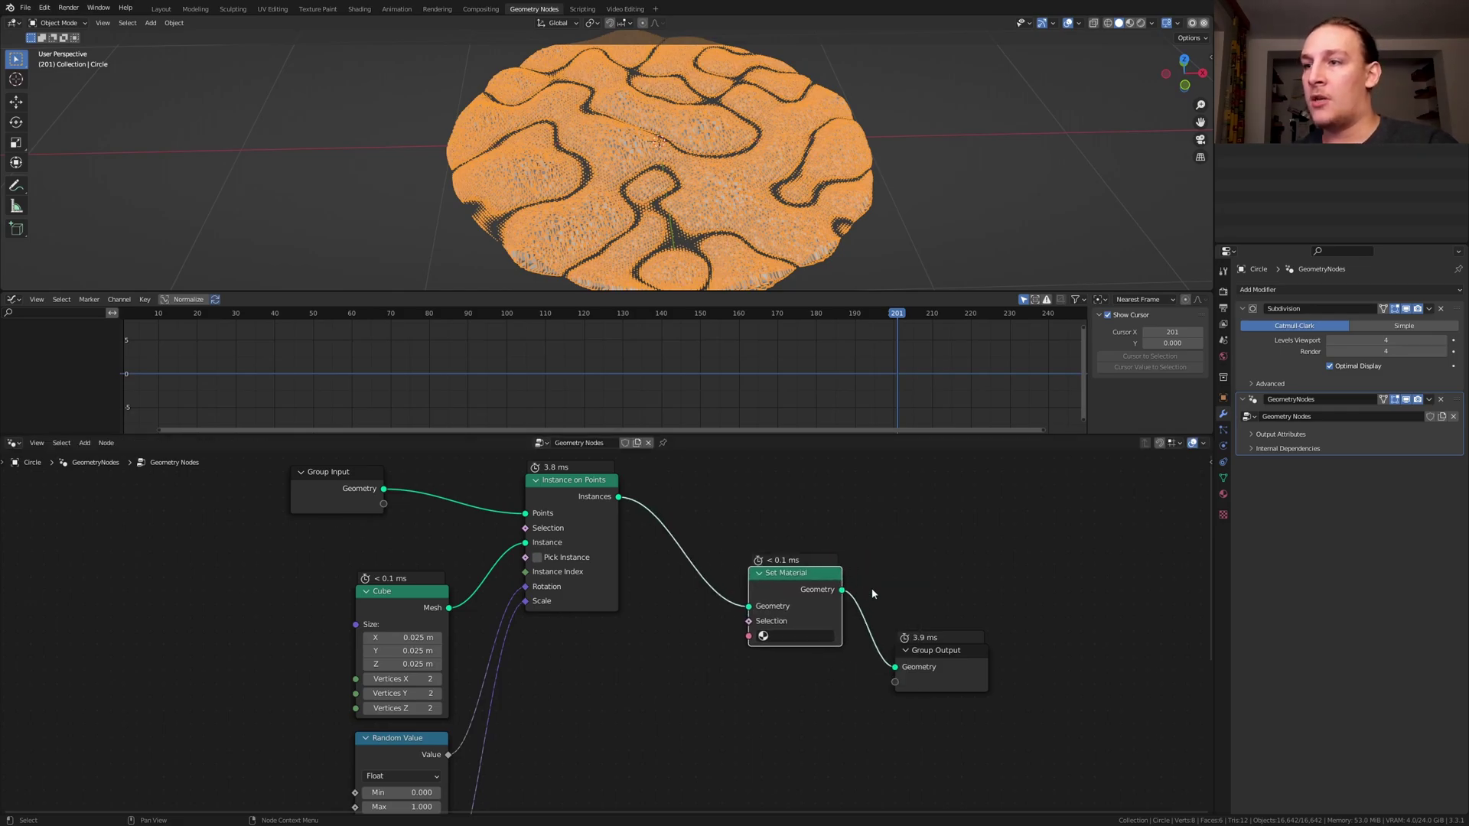
pyautogui.click(871, 588)
# Create a Glass BSDF material, assign it in Set Material, and preview with rendered shading.
pyautogui.click(1223, 493)
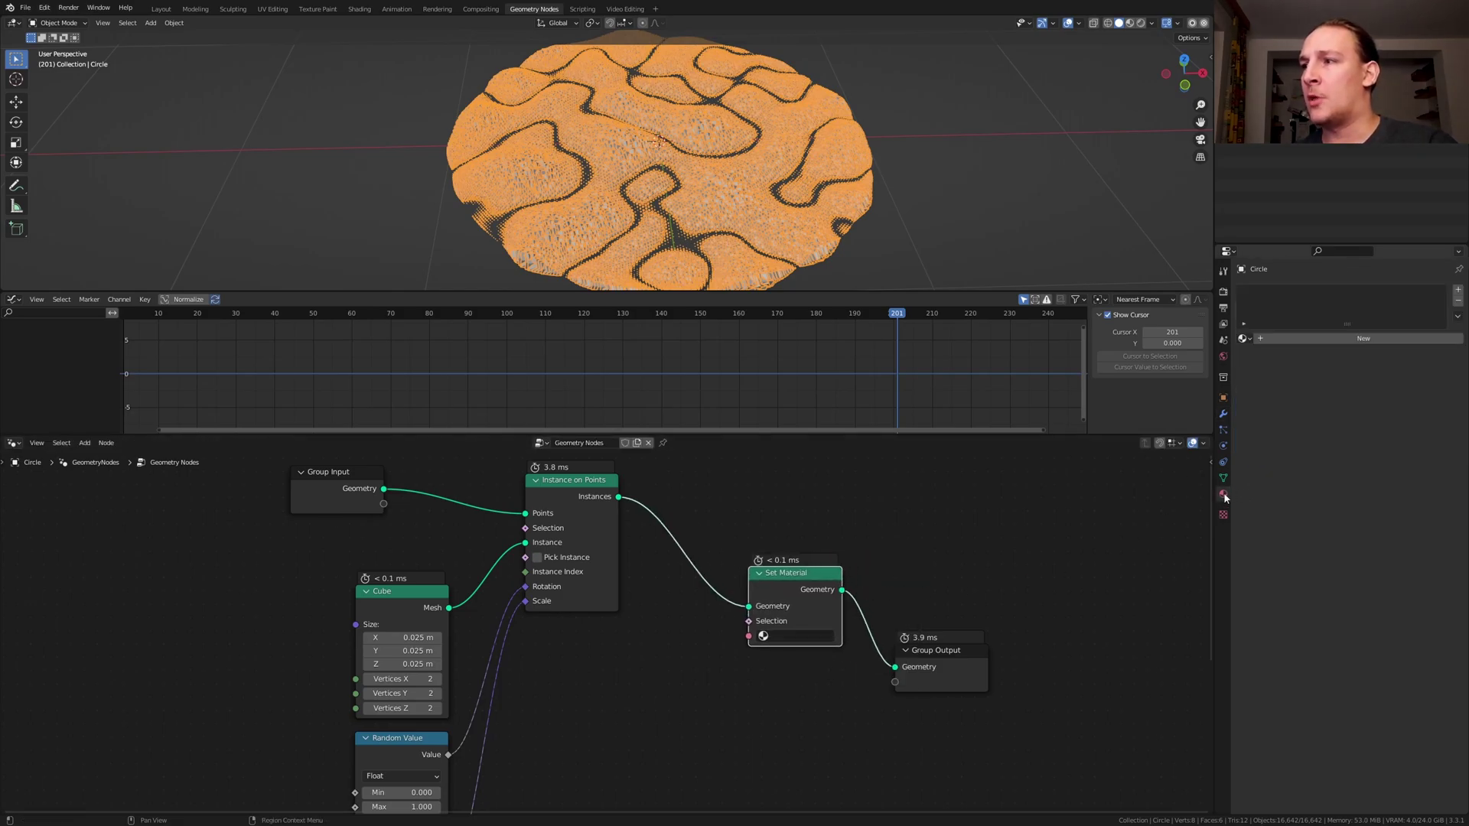
pyautogui.click(1299, 338)
pyautogui.click(1351, 393)
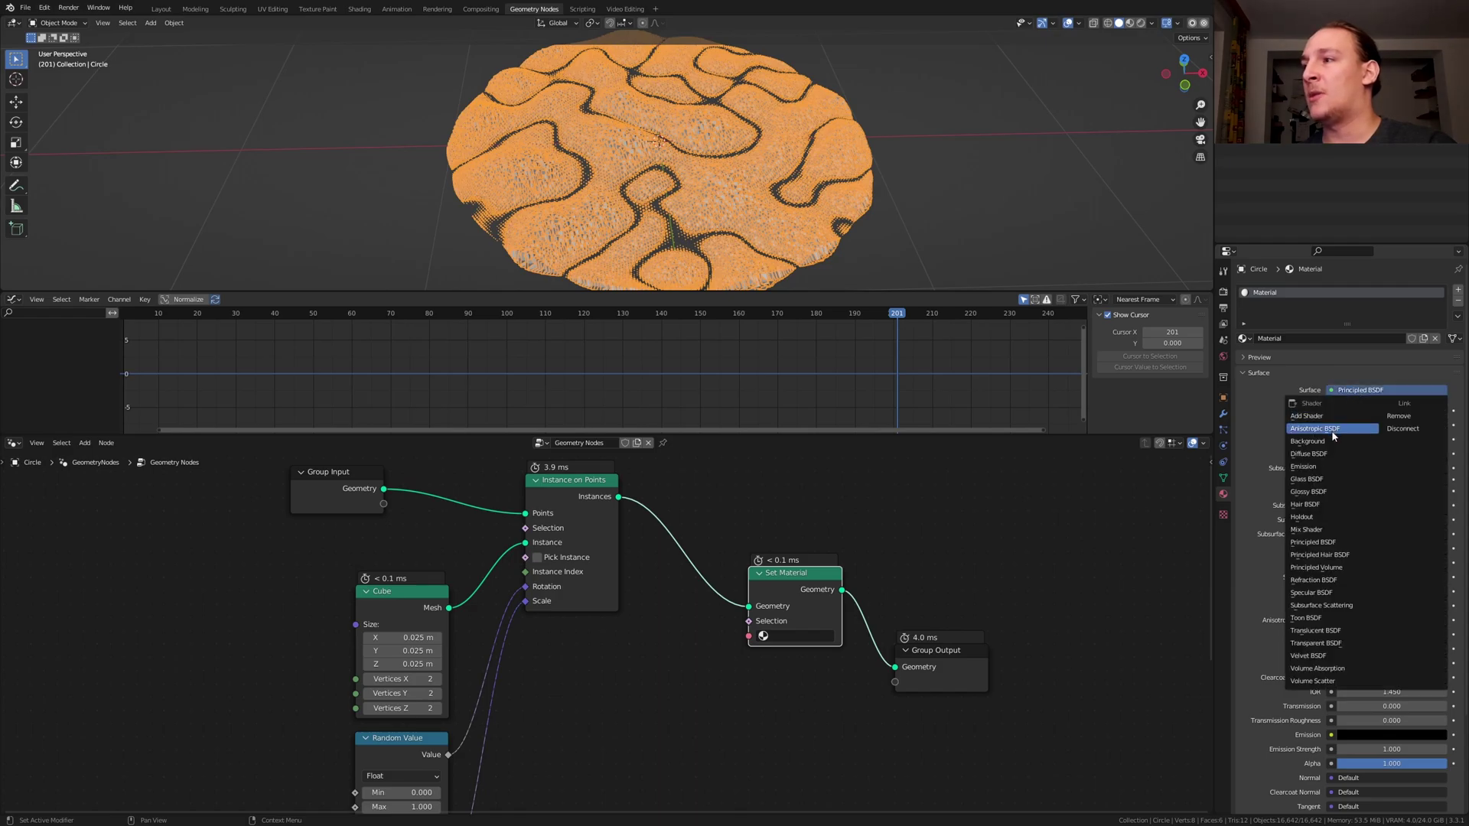
pyautogui.click(1334, 480)
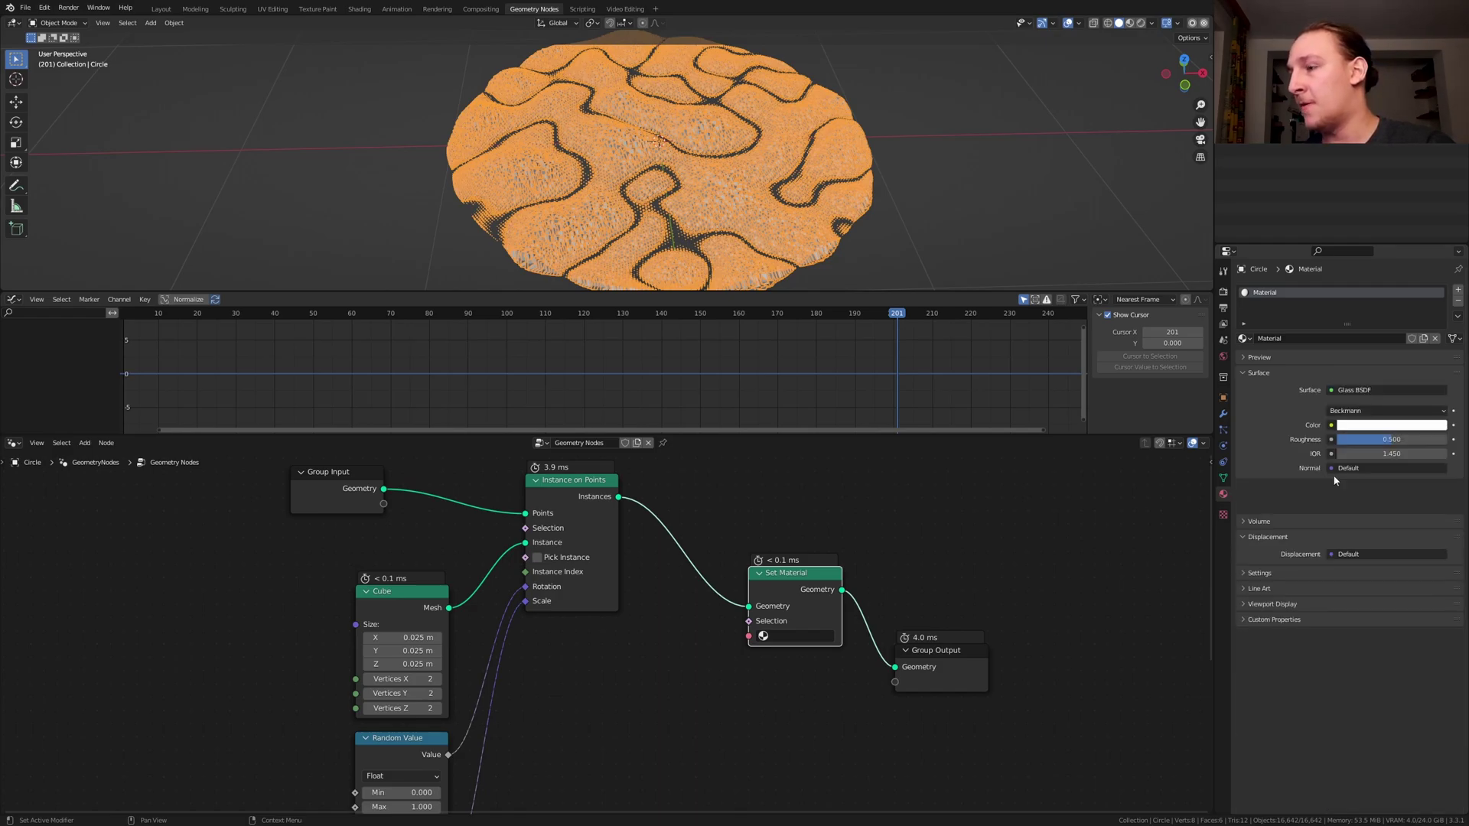
pyautogui.click(821, 639)
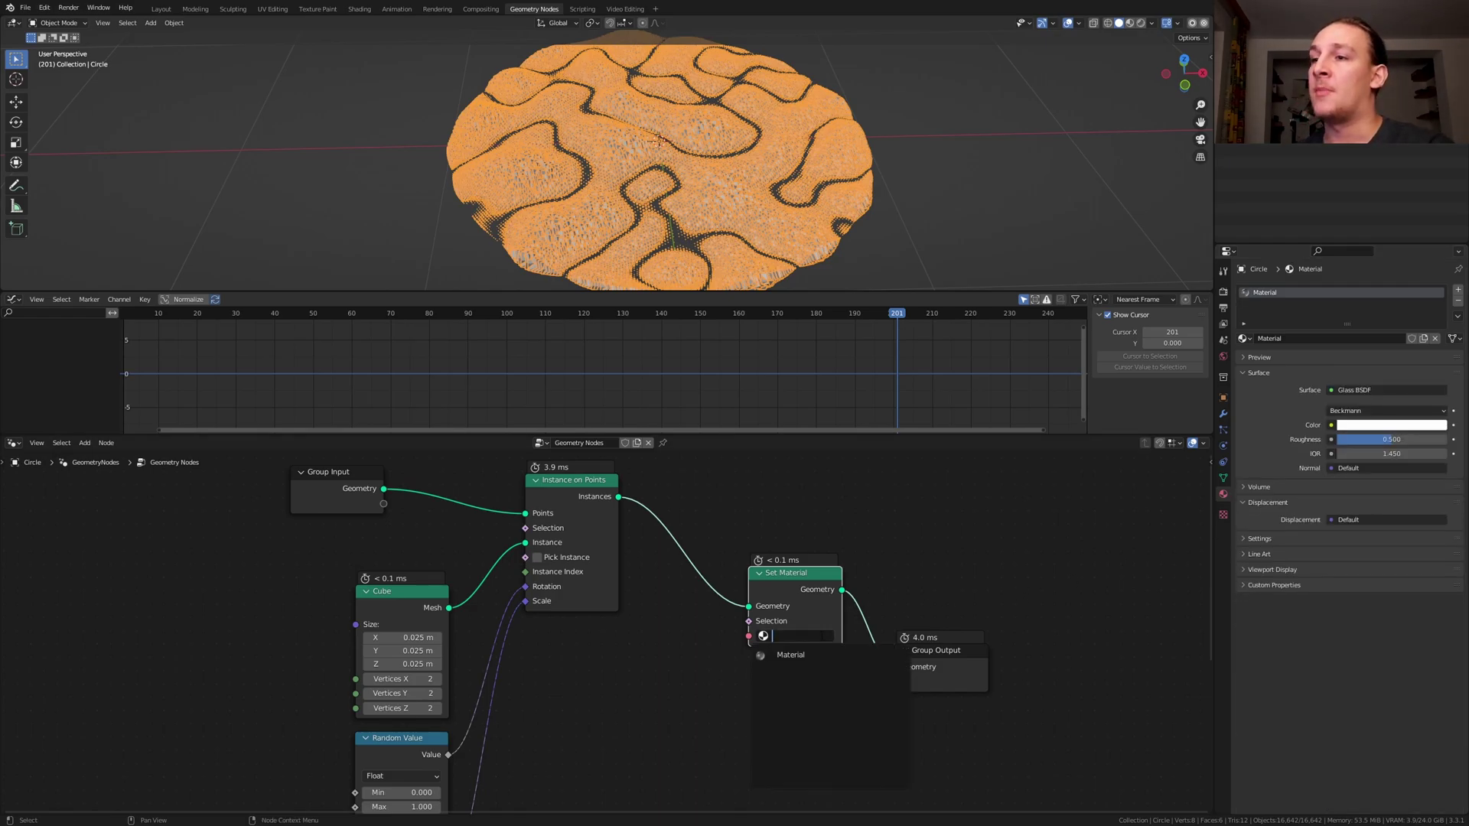
pyautogui.click(813, 656)
pyautogui.click(1140, 24)
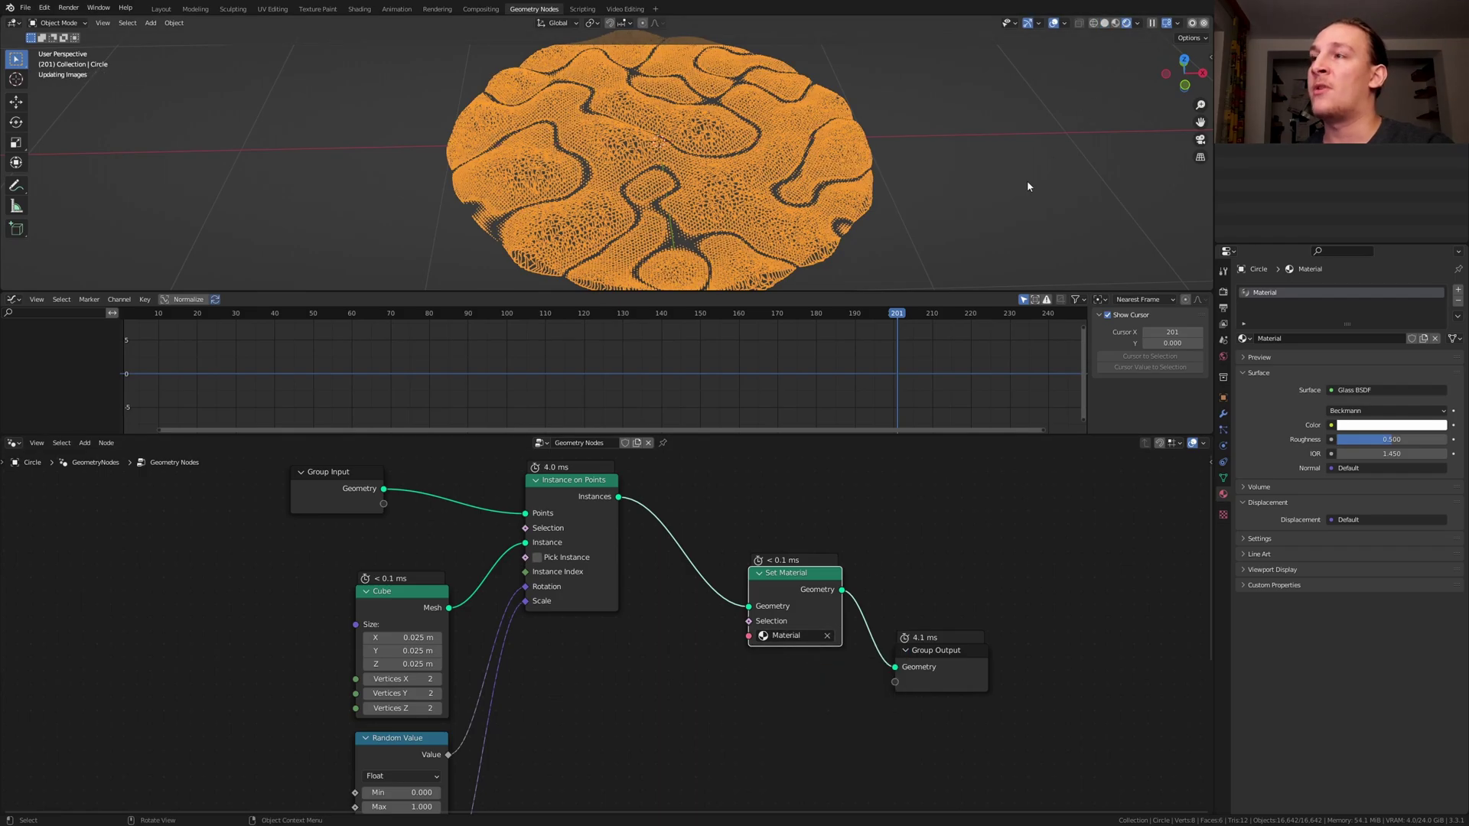
pyautogui.rightClick(940, 293)
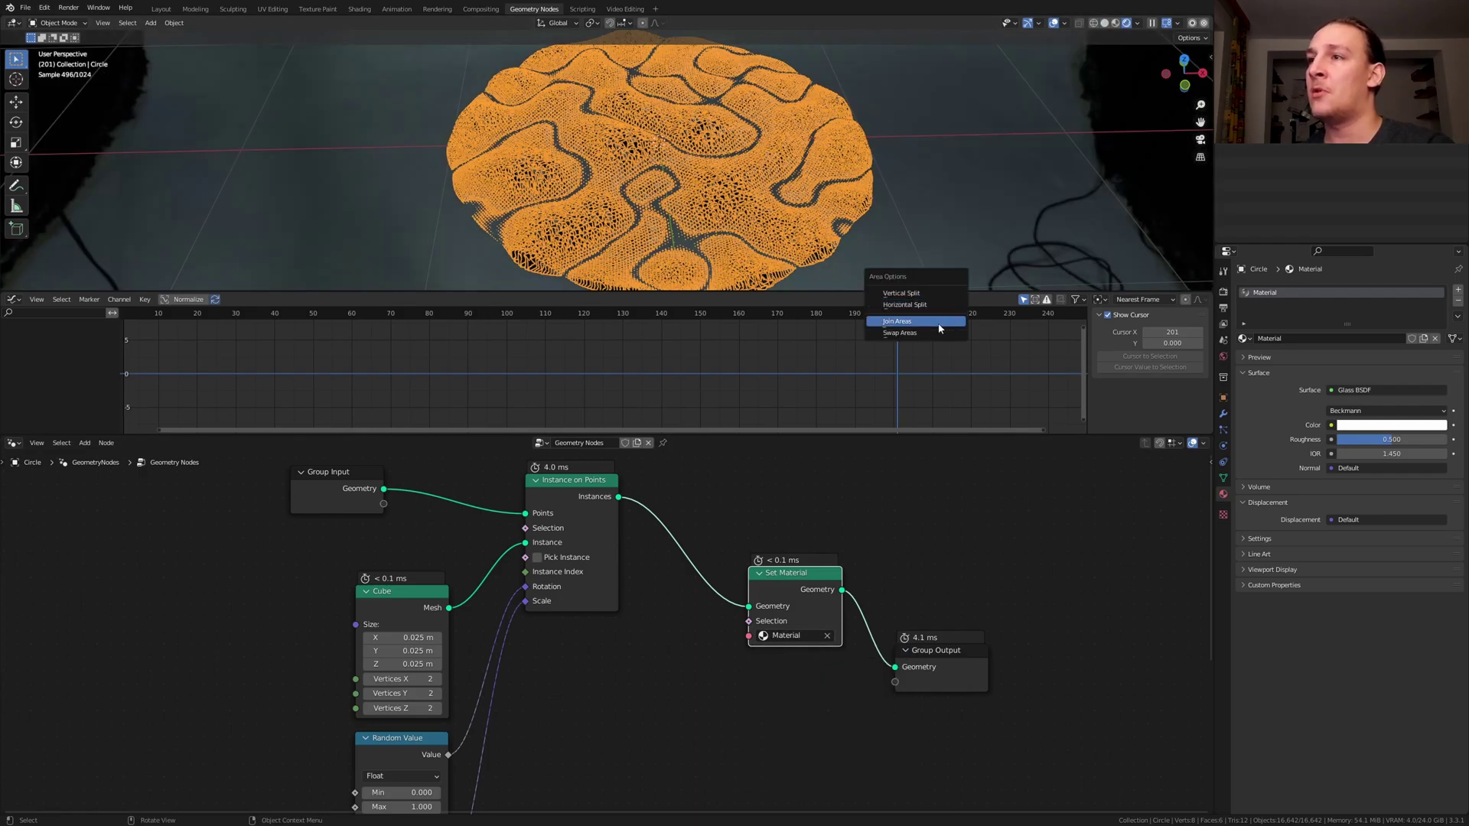
# Merge the timeline into the 3D view and set the world colour to a Sky Texture.
pyautogui.click(941, 322)
pyautogui.click(934, 332)
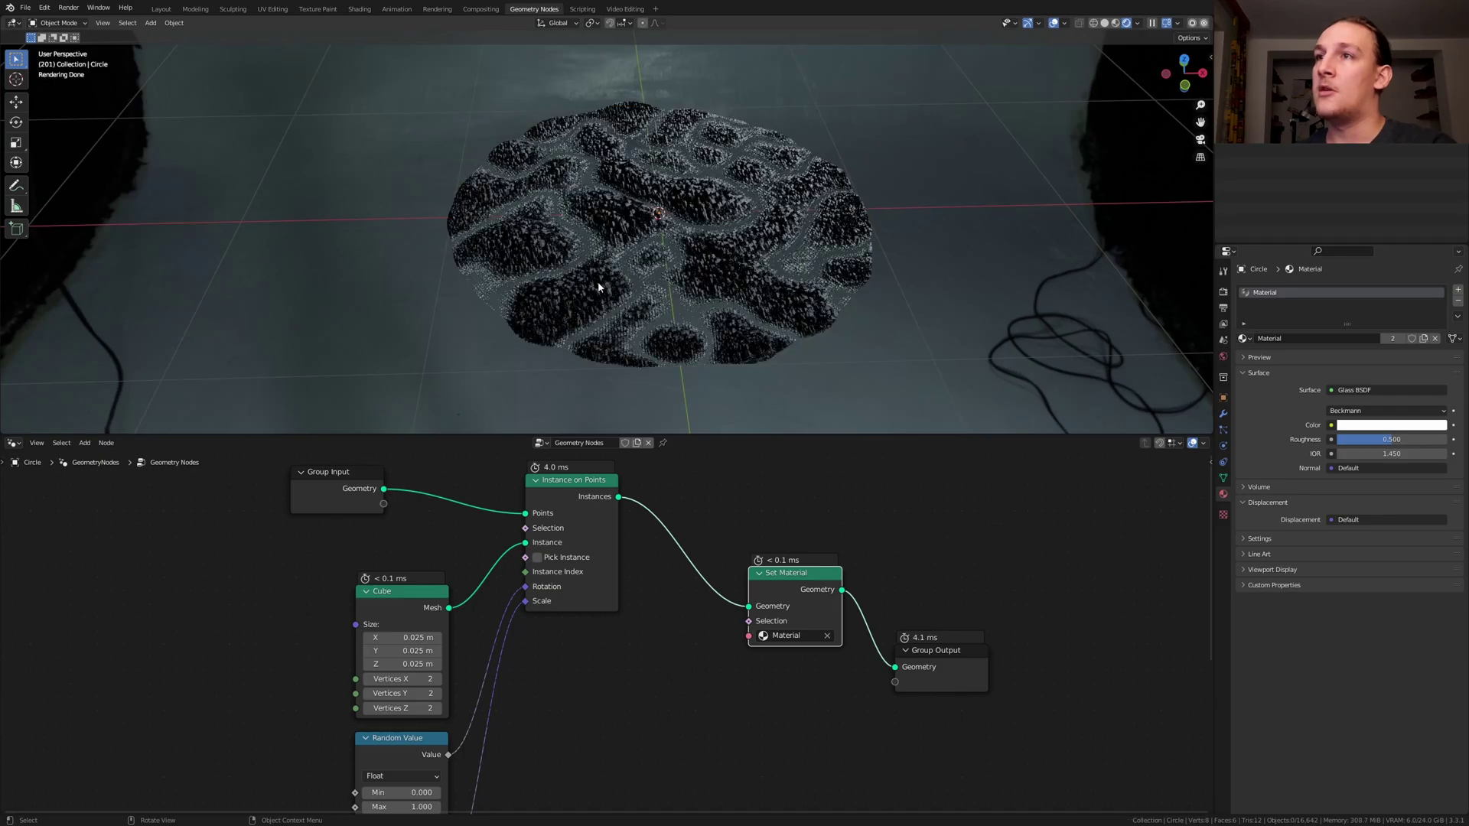
pyautogui.scroll(1, 934, 332)
pyautogui.click(1223, 357)
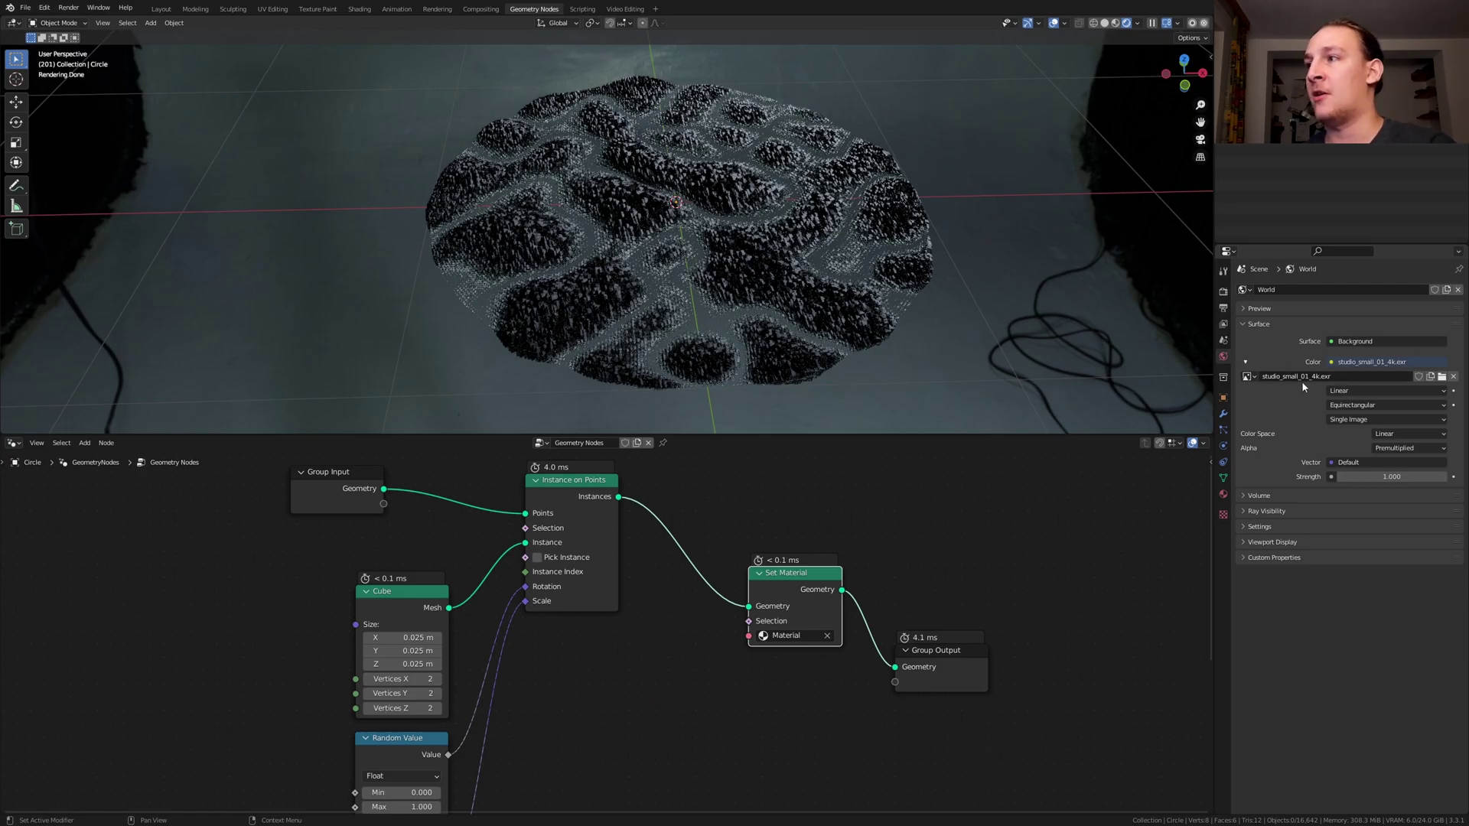
pyautogui.click(1359, 362)
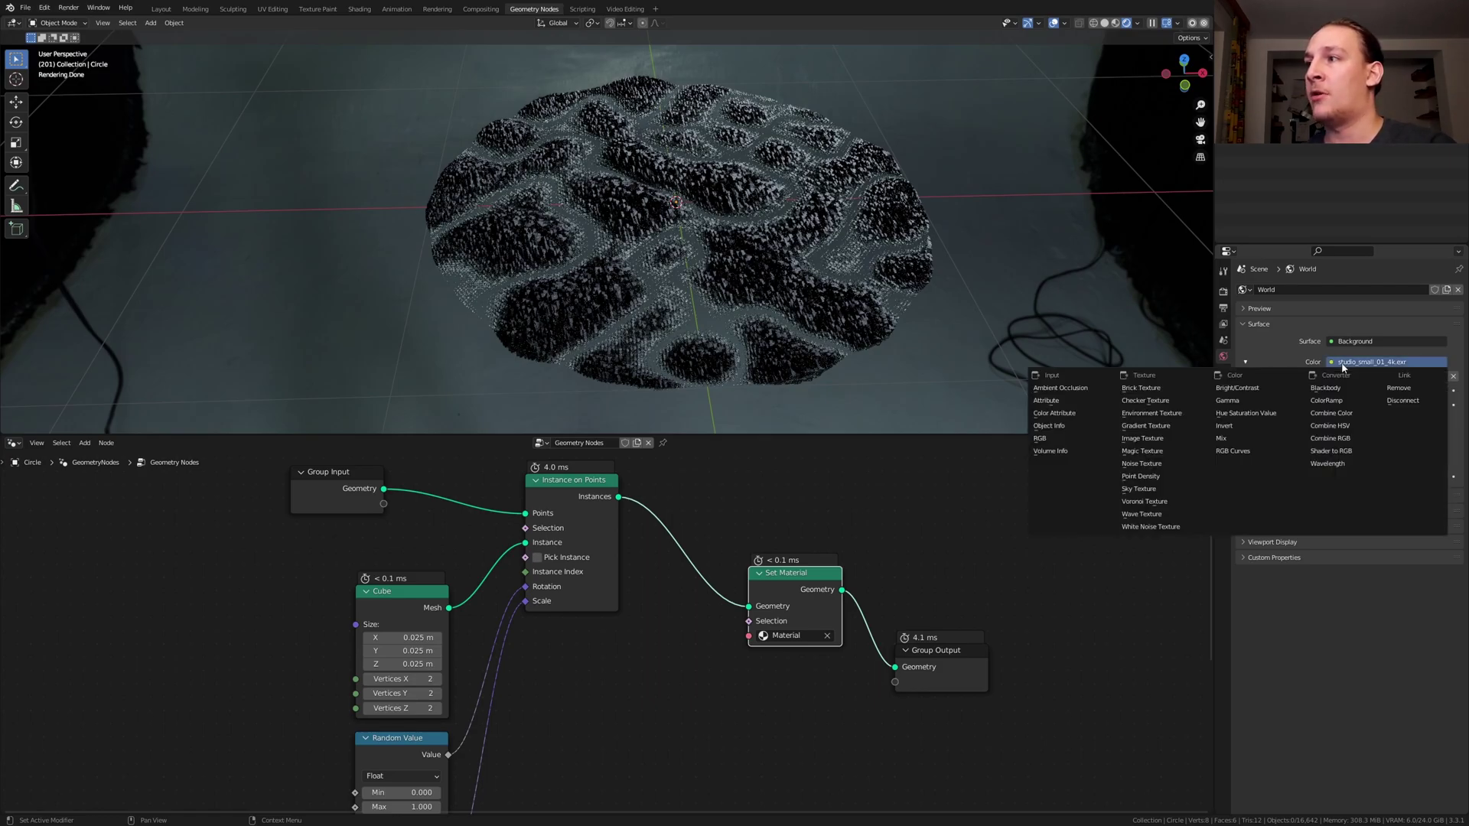
pyautogui.click(1176, 490)
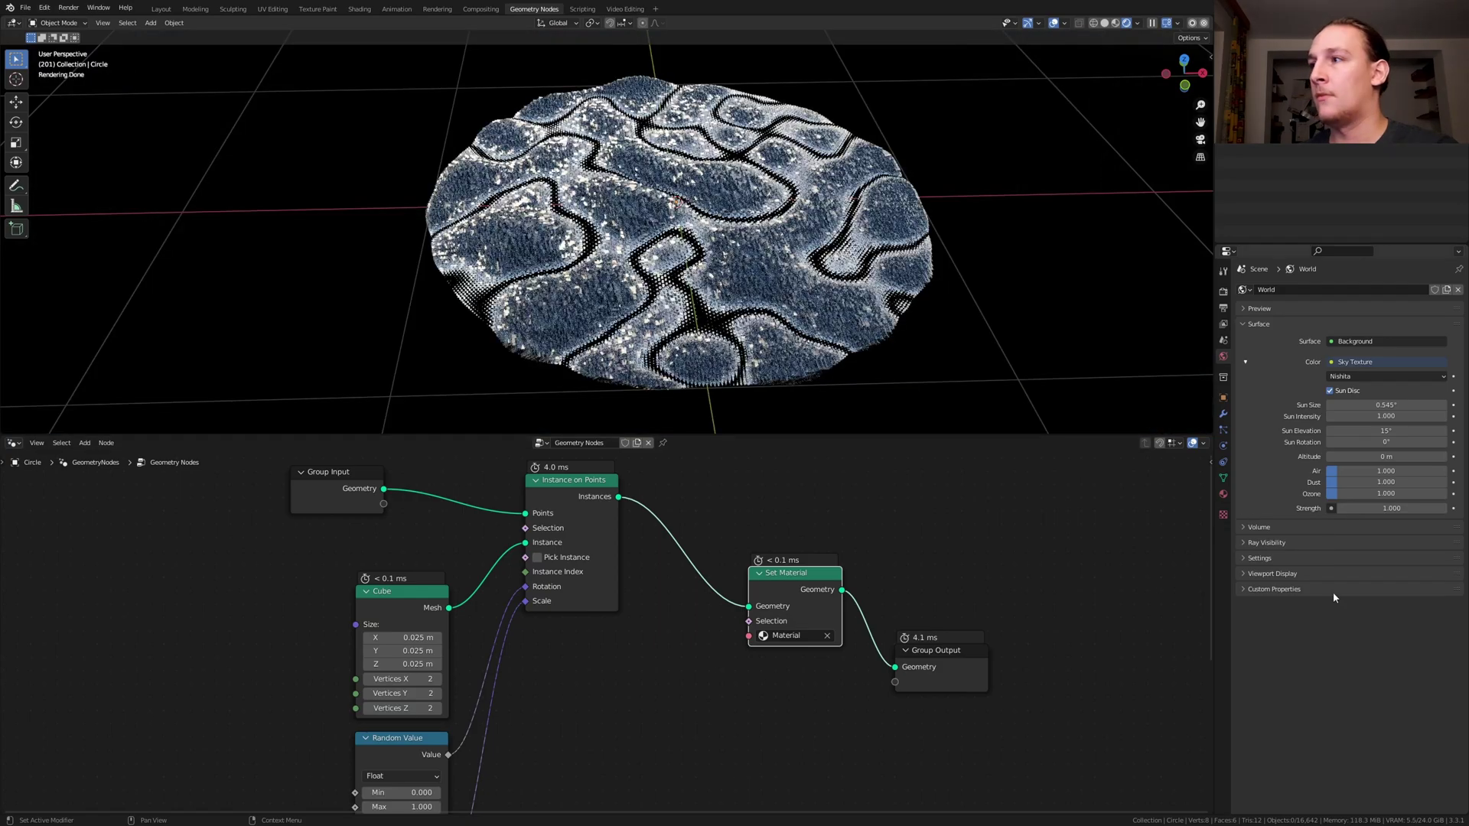
# Set Sun Elevation 5.5°, Sun Rotation 60°, and Air, Dust and Ozone to 3.
pyautogui.click(1388, 431)
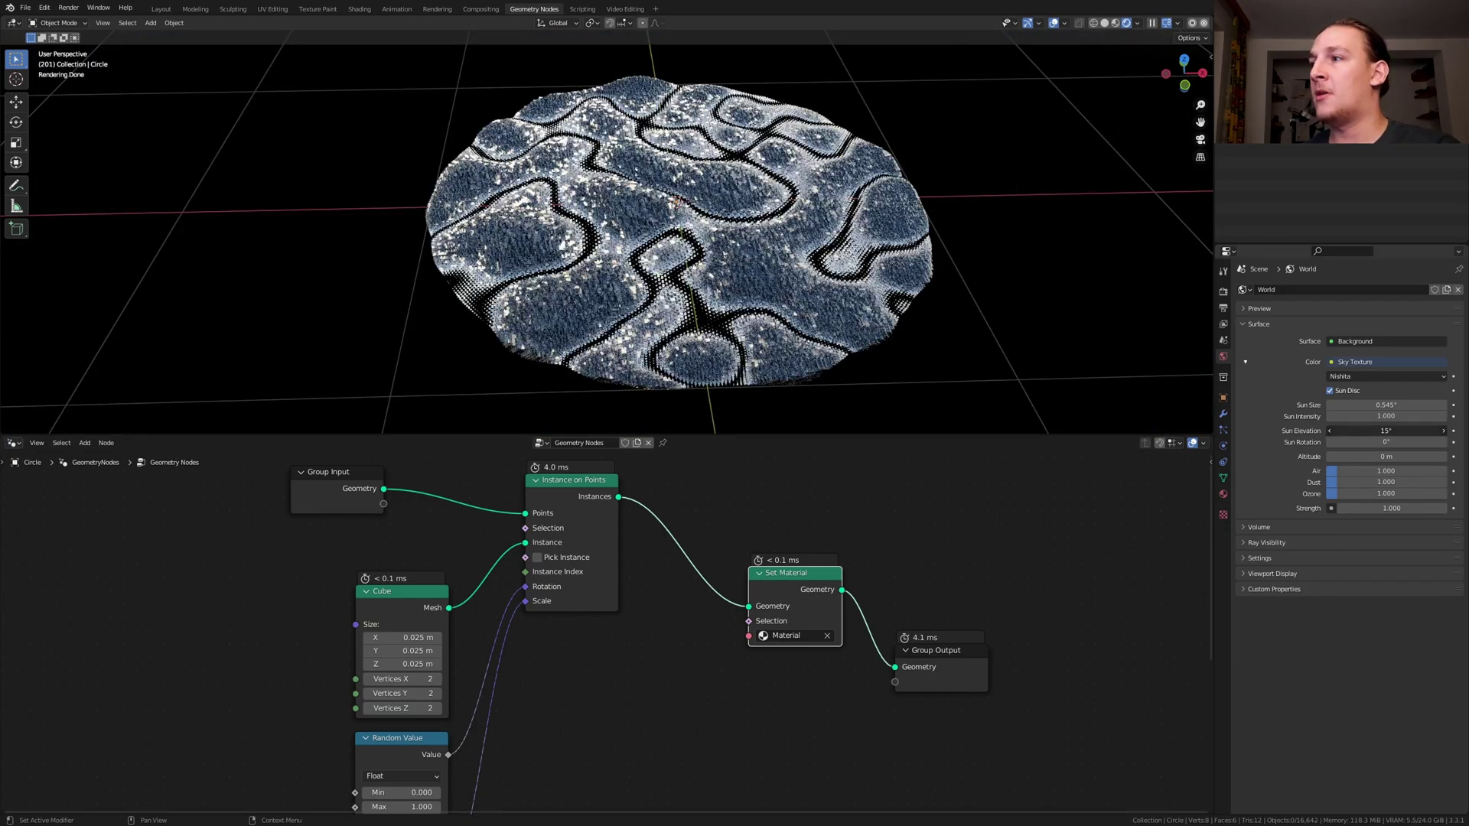
pyautogui.write('5.5')
pyautogui.click(1390, 441)
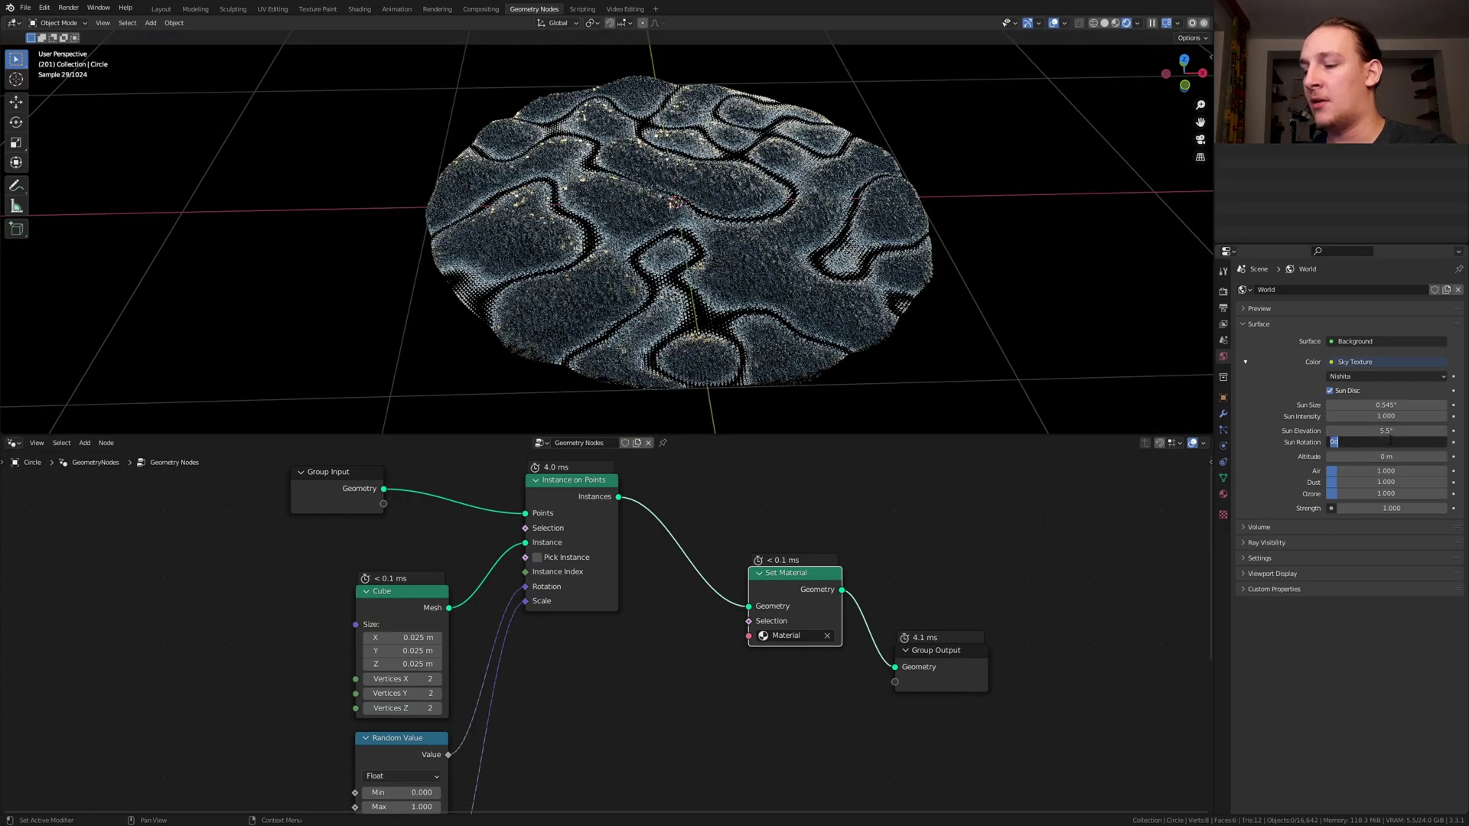
pyautogui.press('BackSpace')
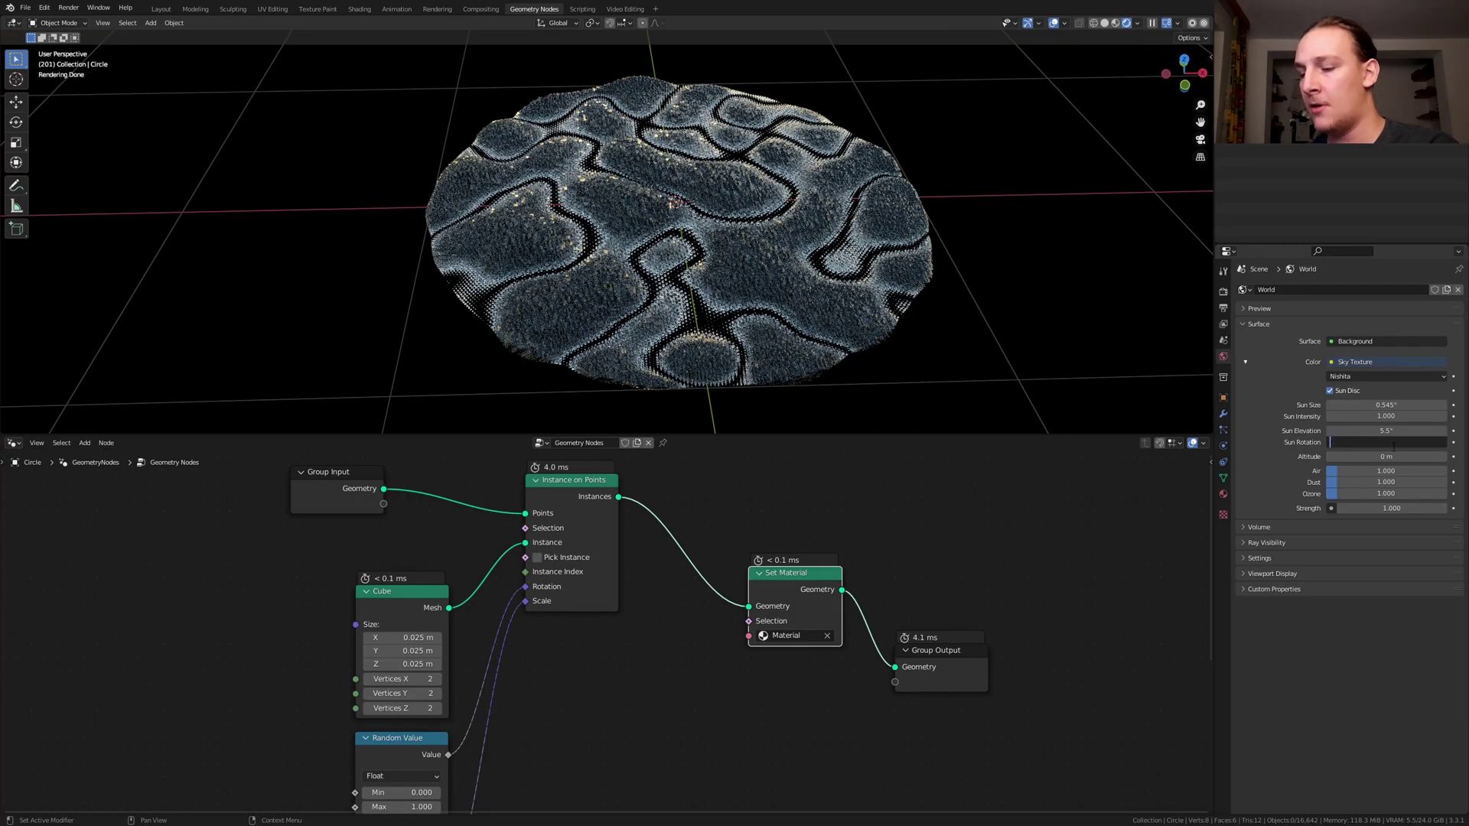
pyautogui.write('60')
pyautogui.press('Return')
pyautogui.moveTo(1386, 471); pyautogui.dragTo(1369, 493)
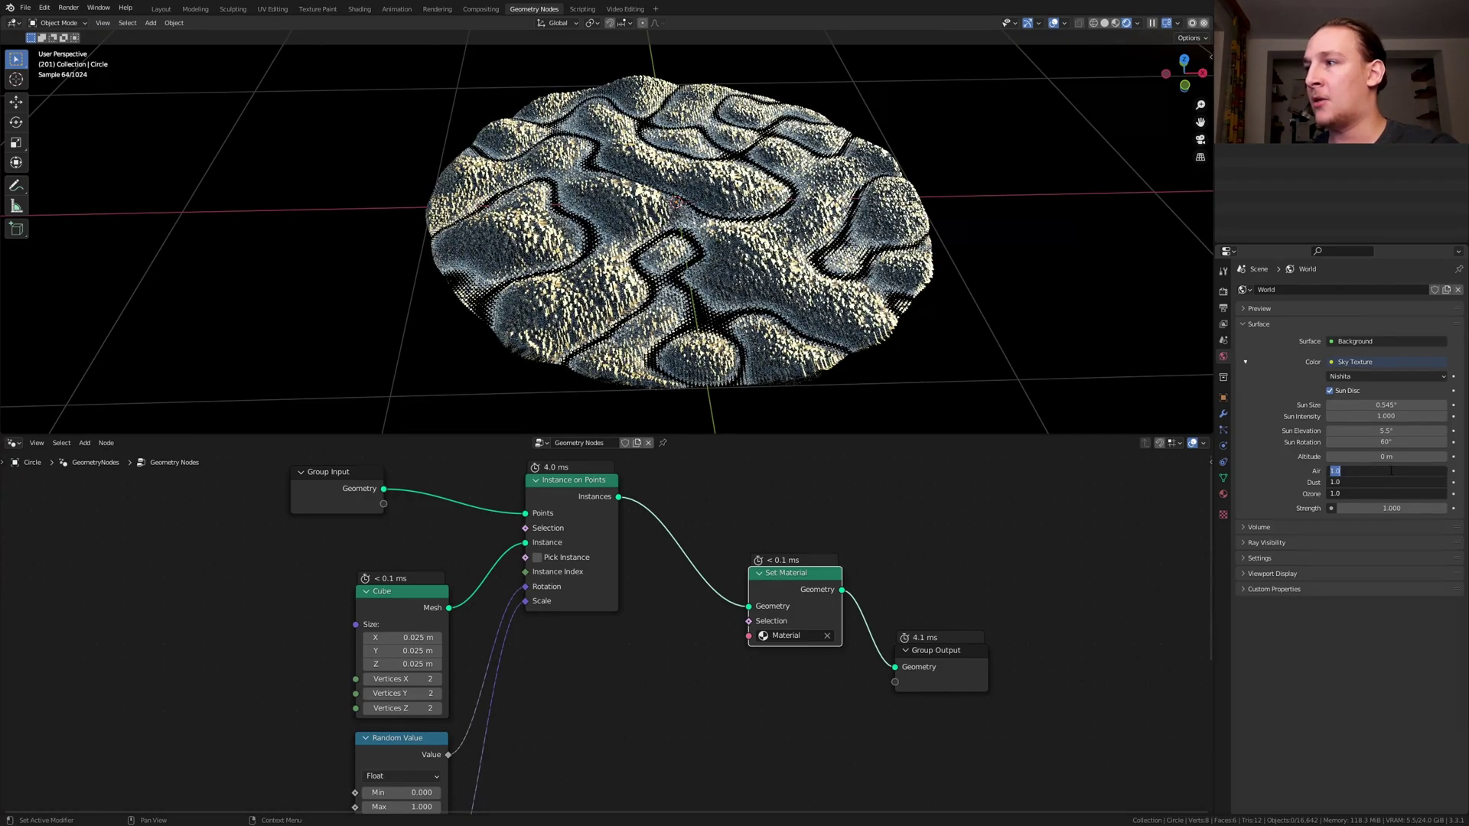
# Set Air, Dust and Ozone to 3, save, and frame the disc from the front and top.
pyautogui.write('3')
pyautogui.press('Return')
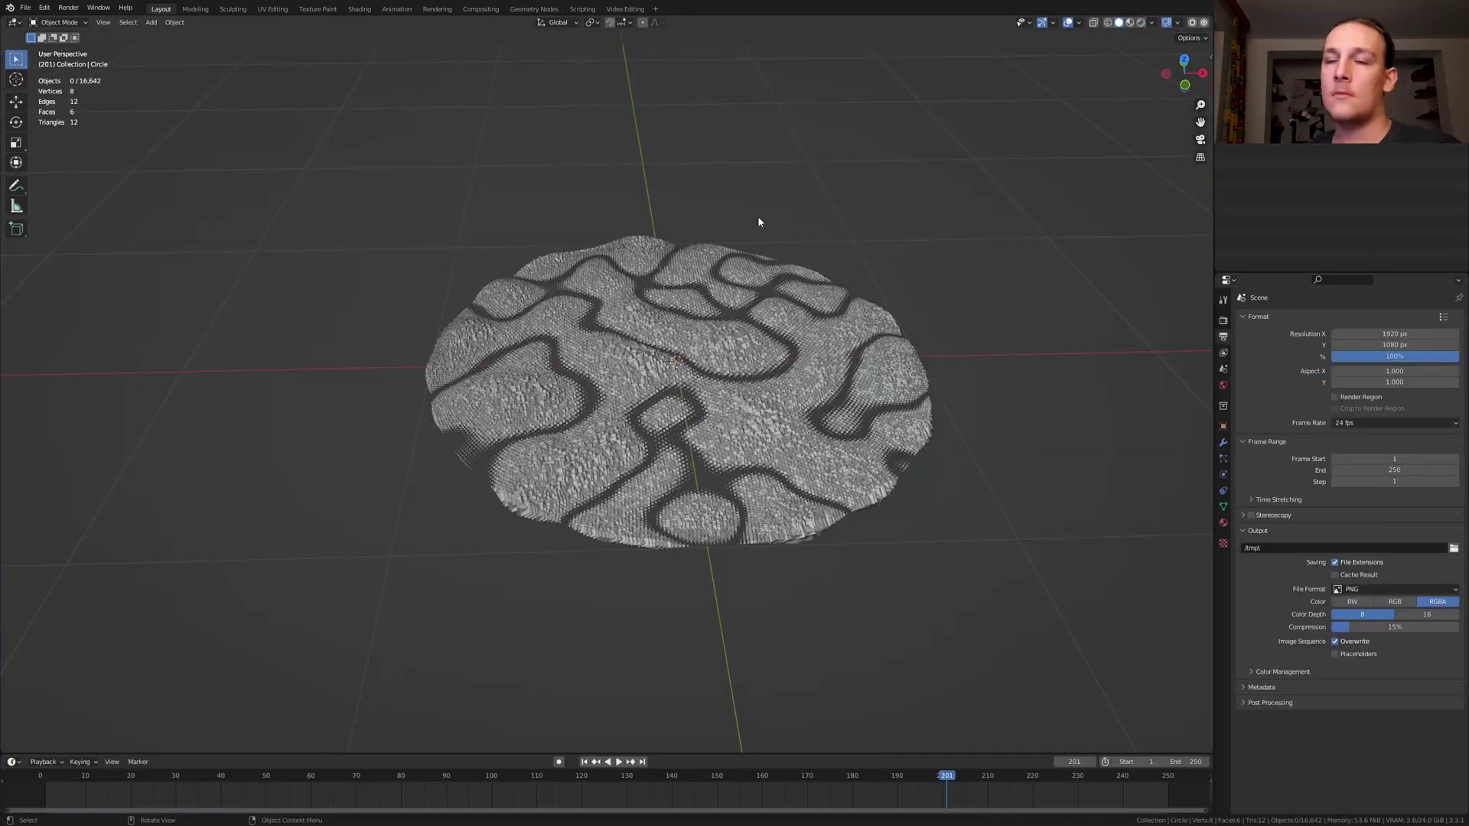
pyautogui.hotkey('ctrl', 's')
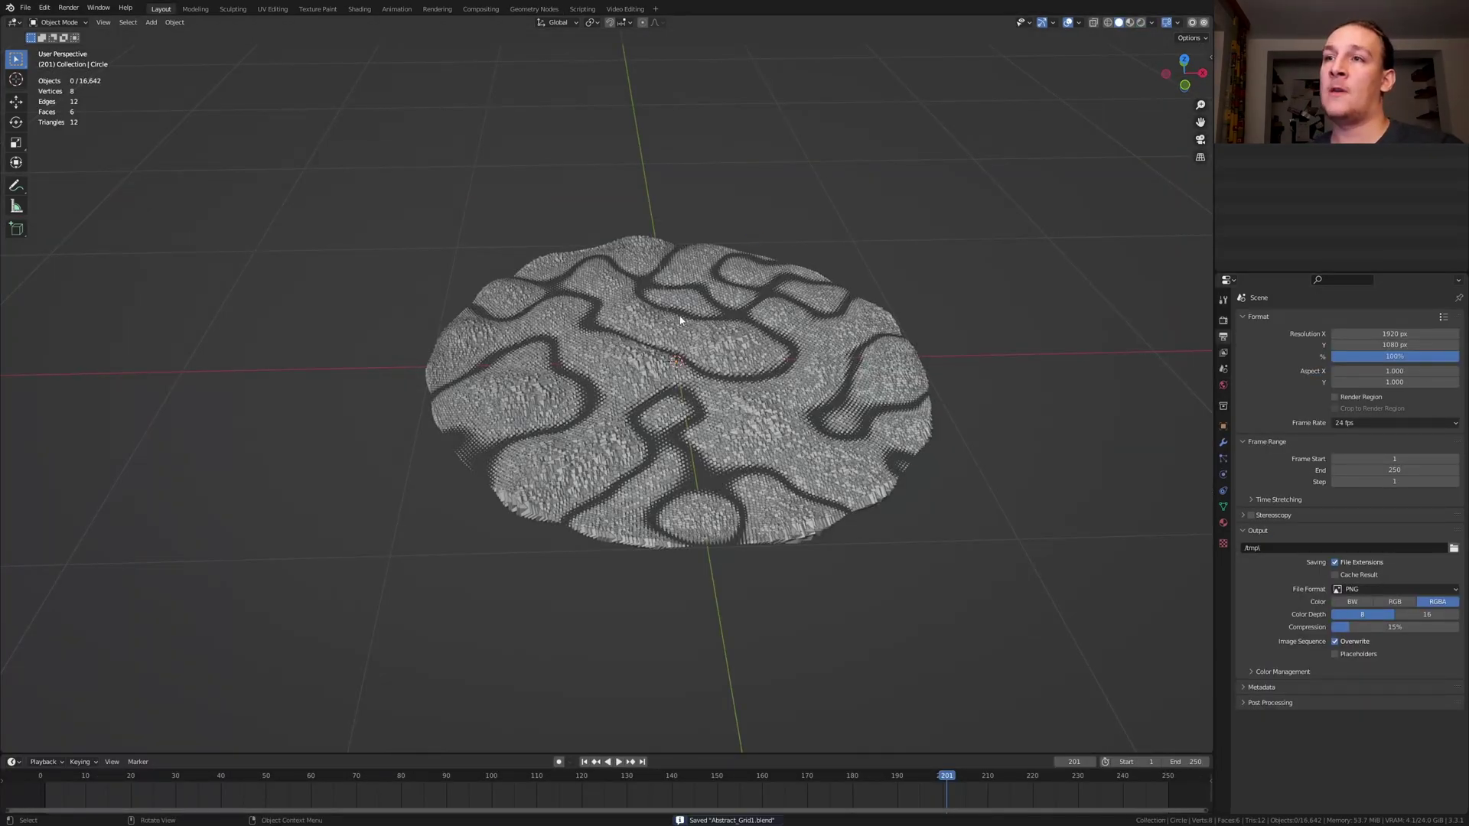
pyautogui.press('a')
pyautogui.press('KP_Decimal')
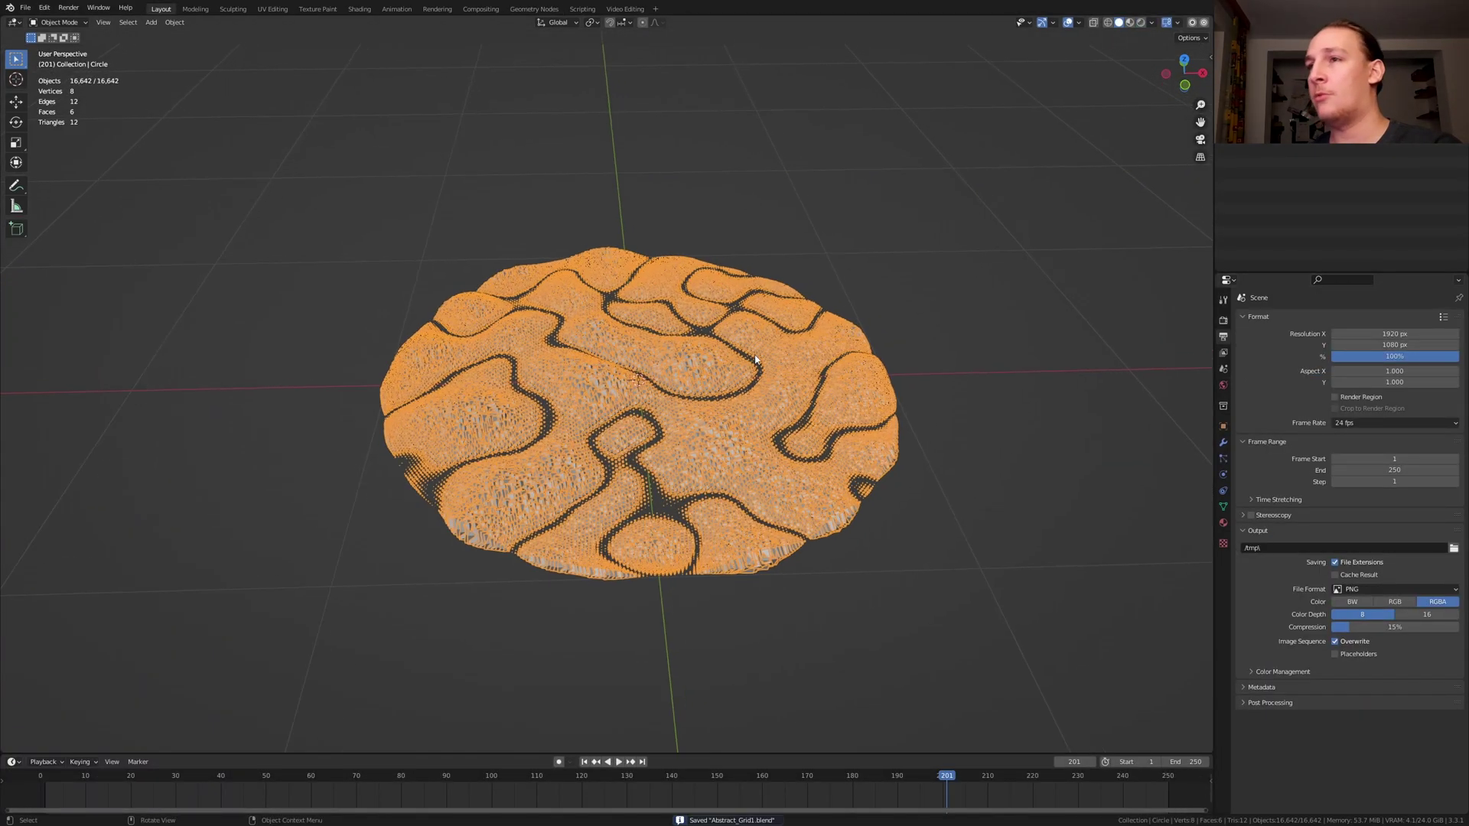
pyautogui.press('KP_1')
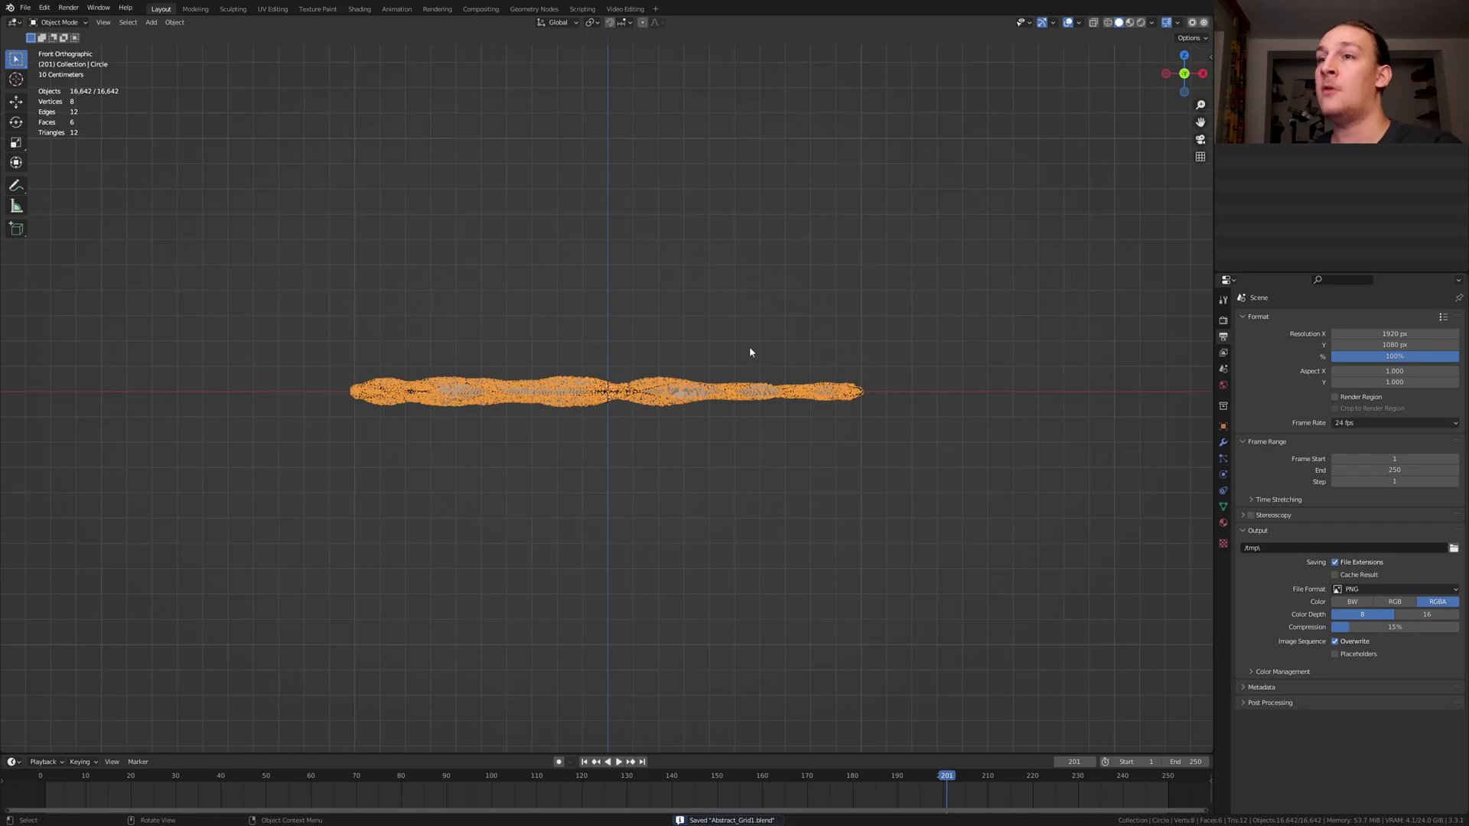
pyautogui.press('KP_8')
pyautogui.press('KP_8')
pyautogui.press('KP_8')
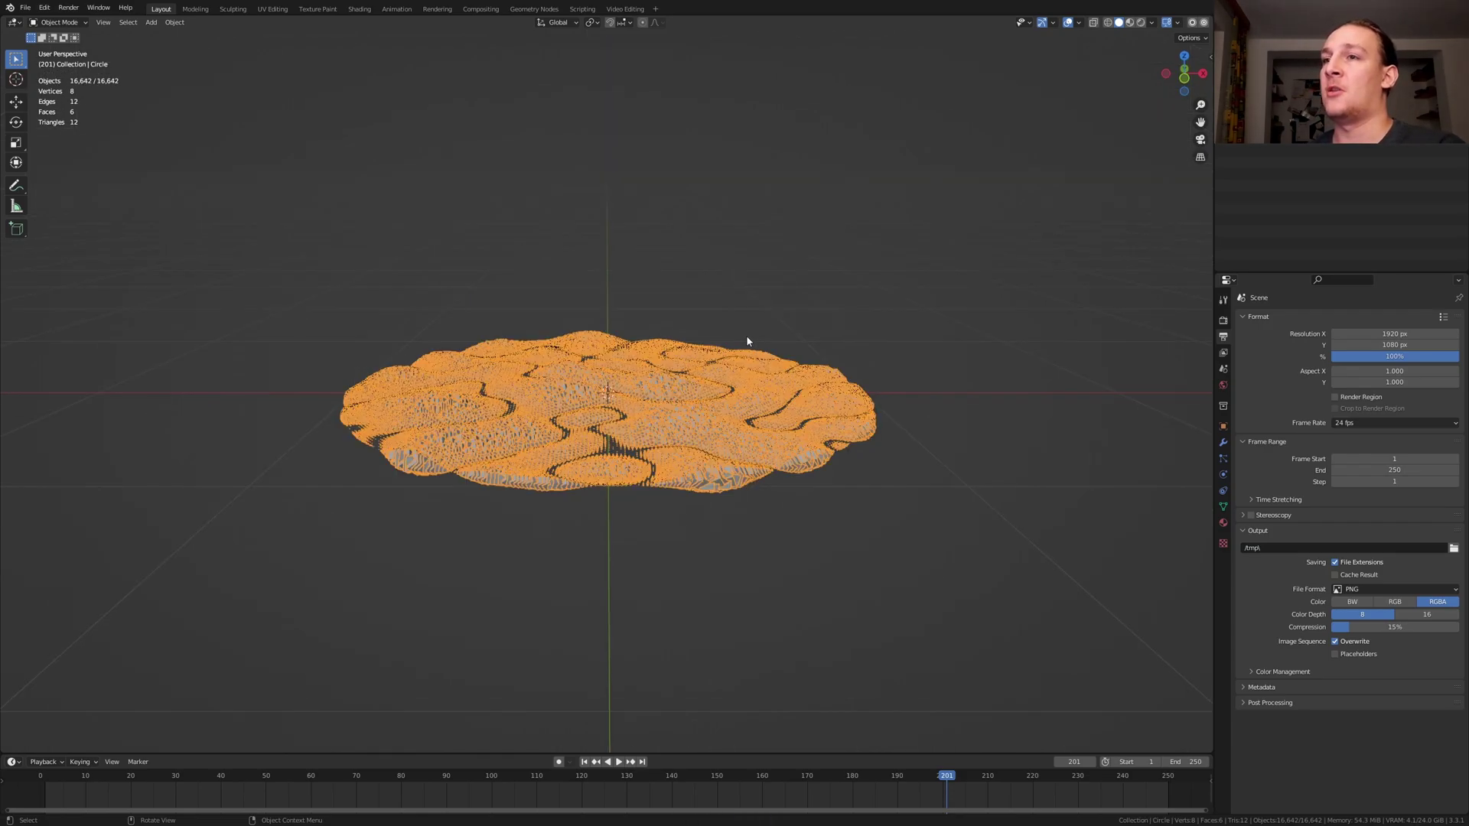
# Add a camera and move it until its view frames the disc.
pyautogui.hotkey('ctrl', 'z')
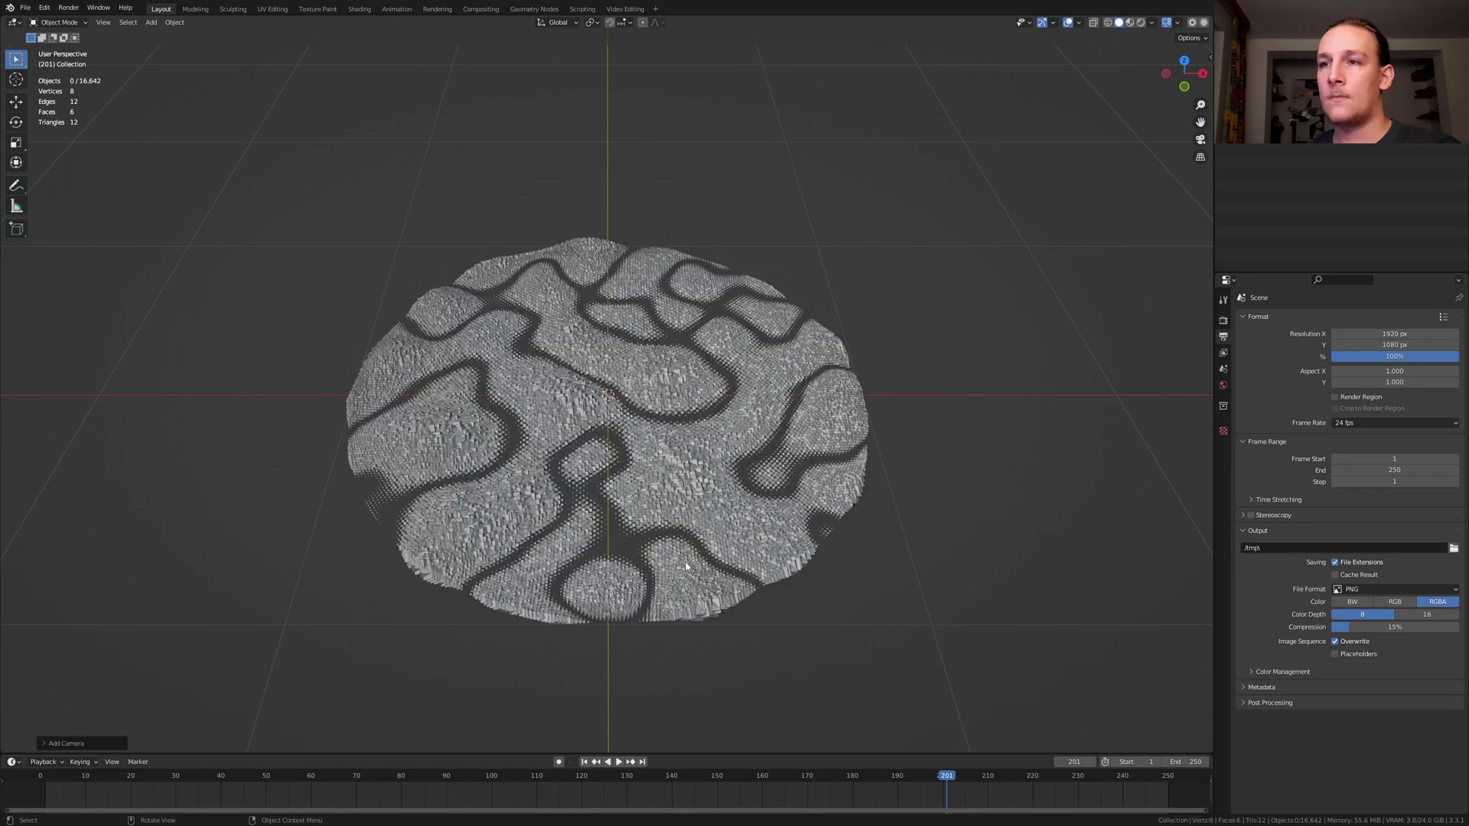
pyautogui.hotkey('shift', 'a')
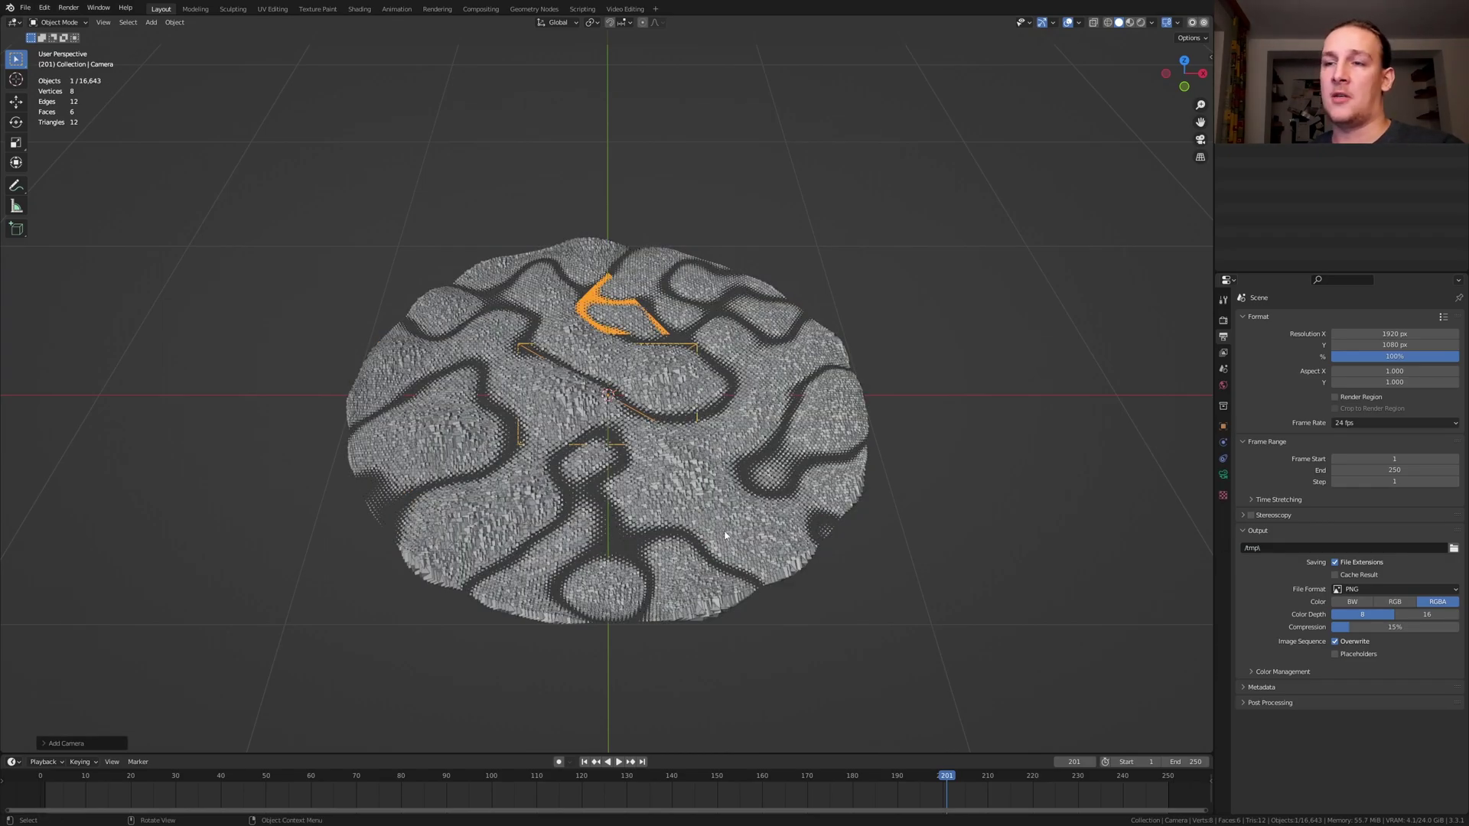
pyautogui.press('KP_0')
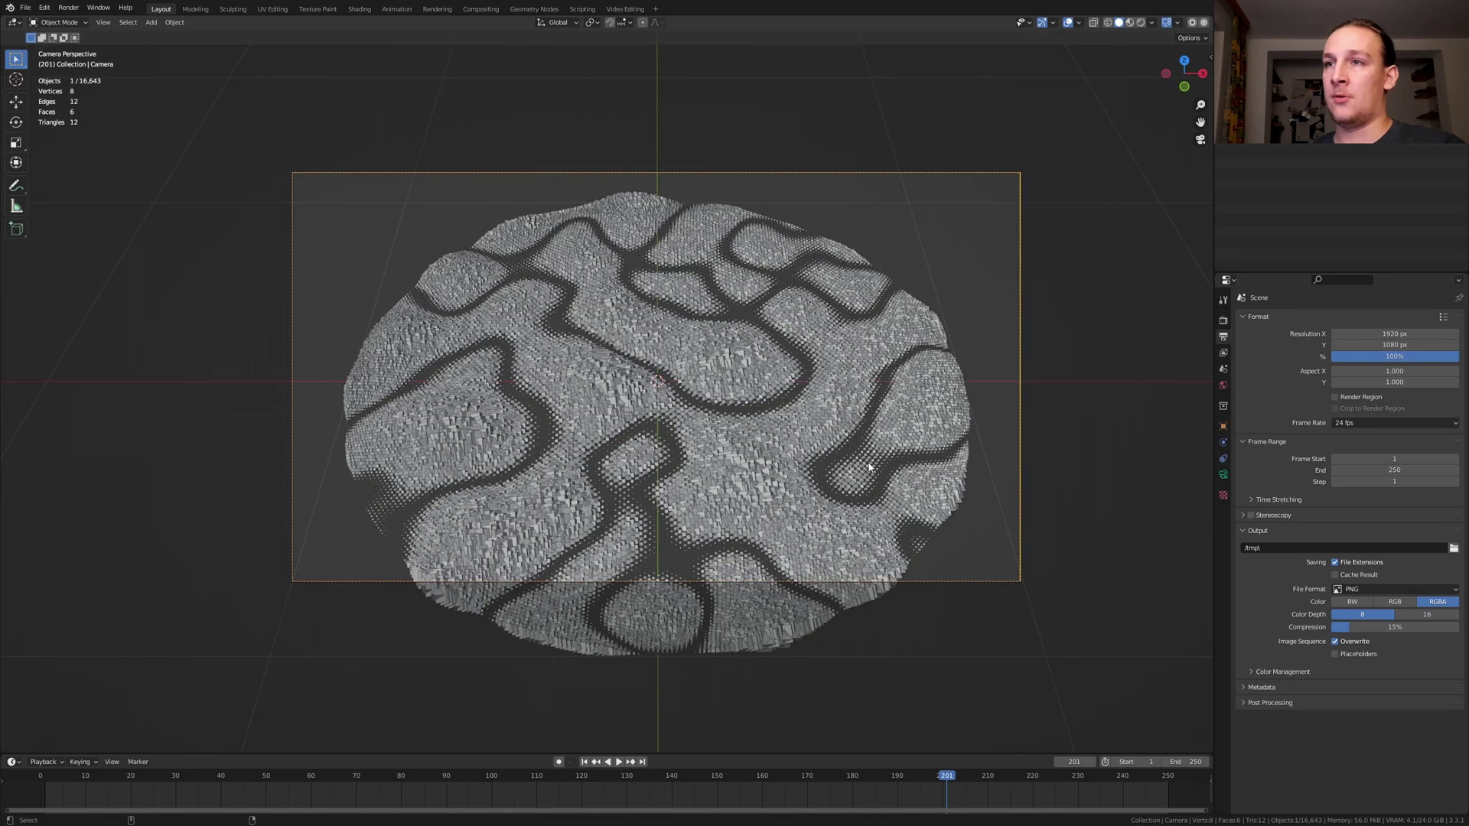
pyautogui.press('g')
pyautogui.press('z')
pyautogui.press('z')
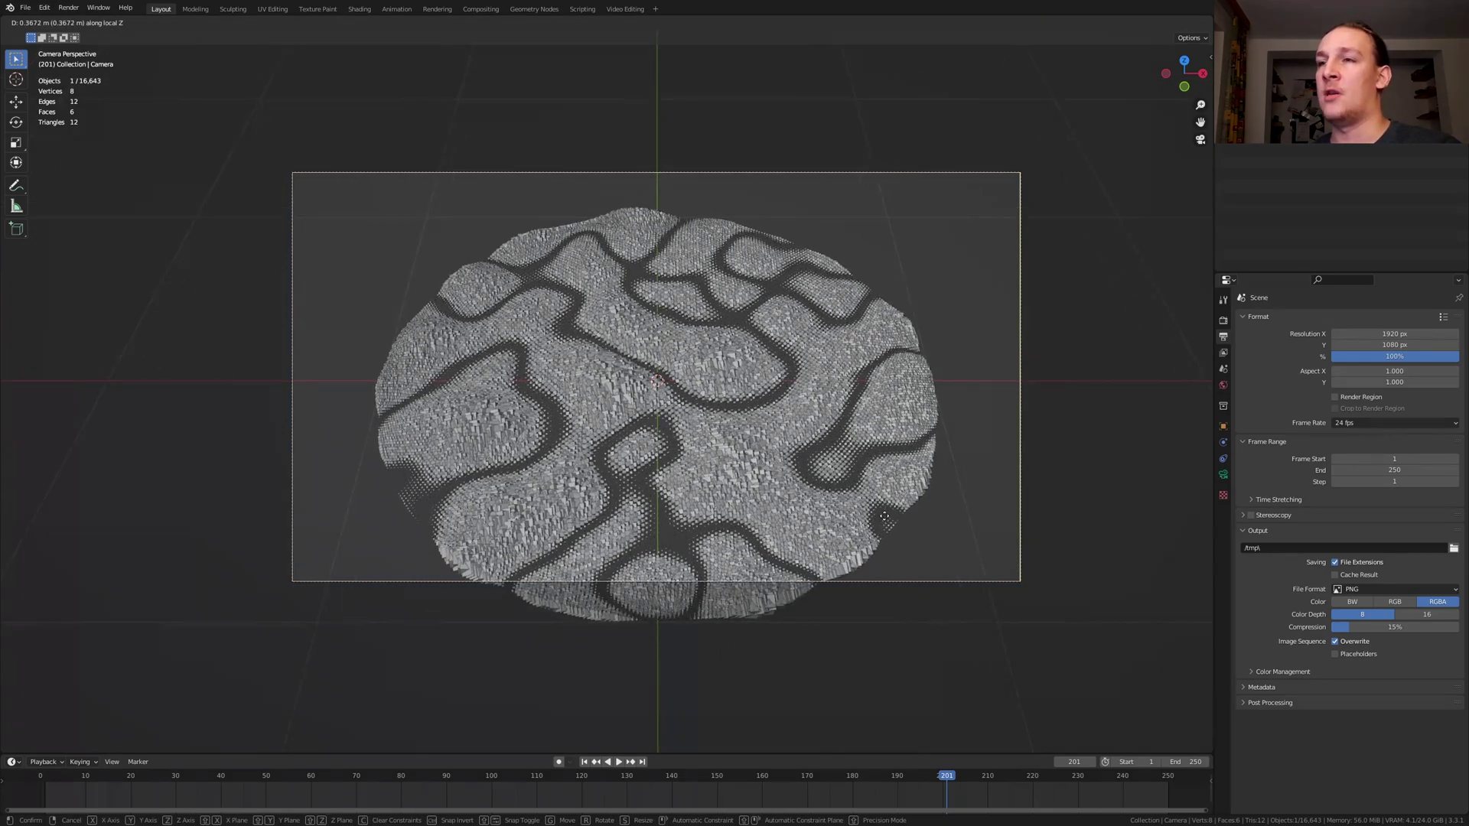
pyautogui.click(883, 534)
pyautogui.press('g')
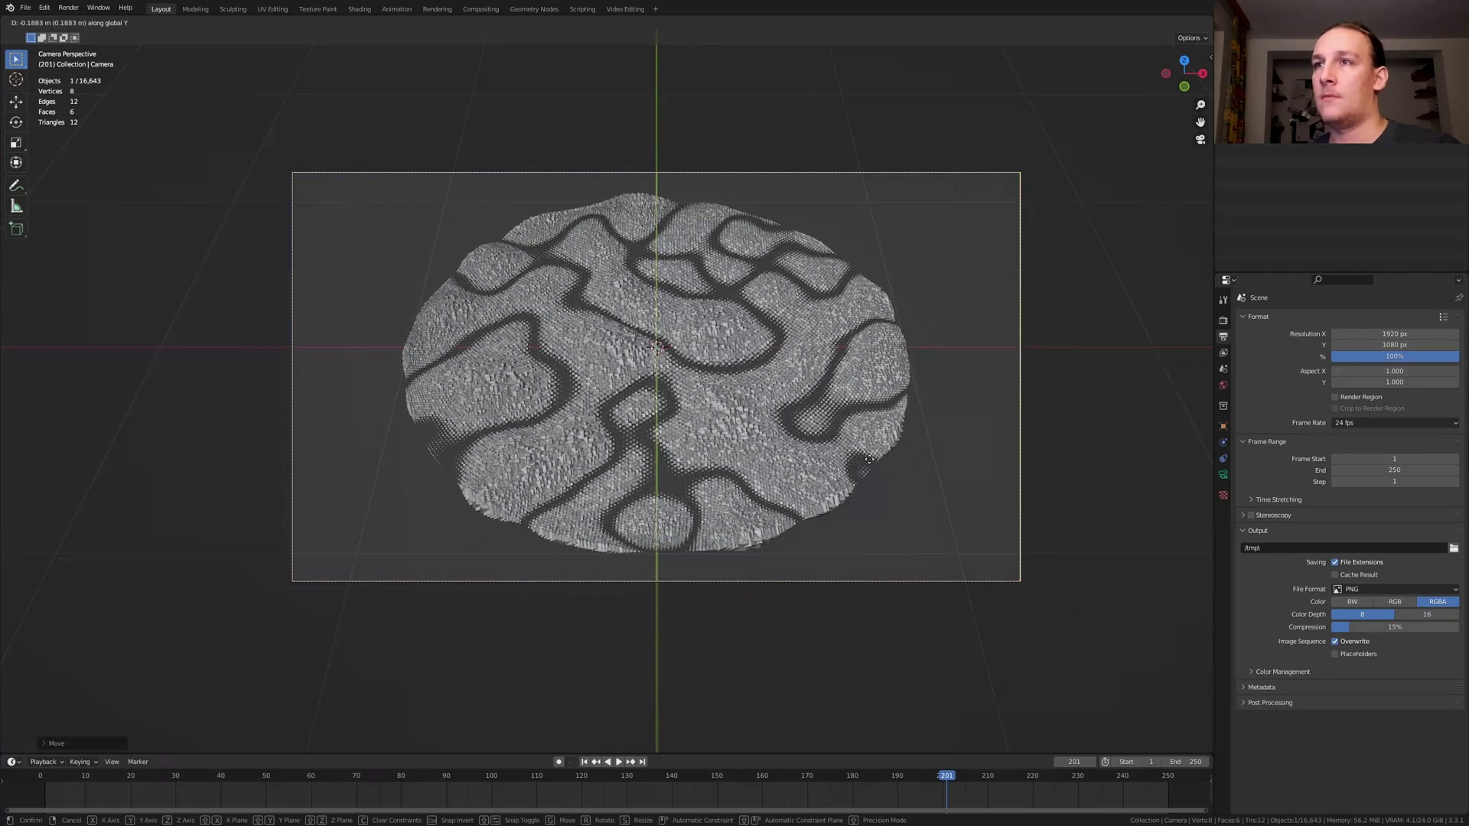
pyautogui.click(869, 463)
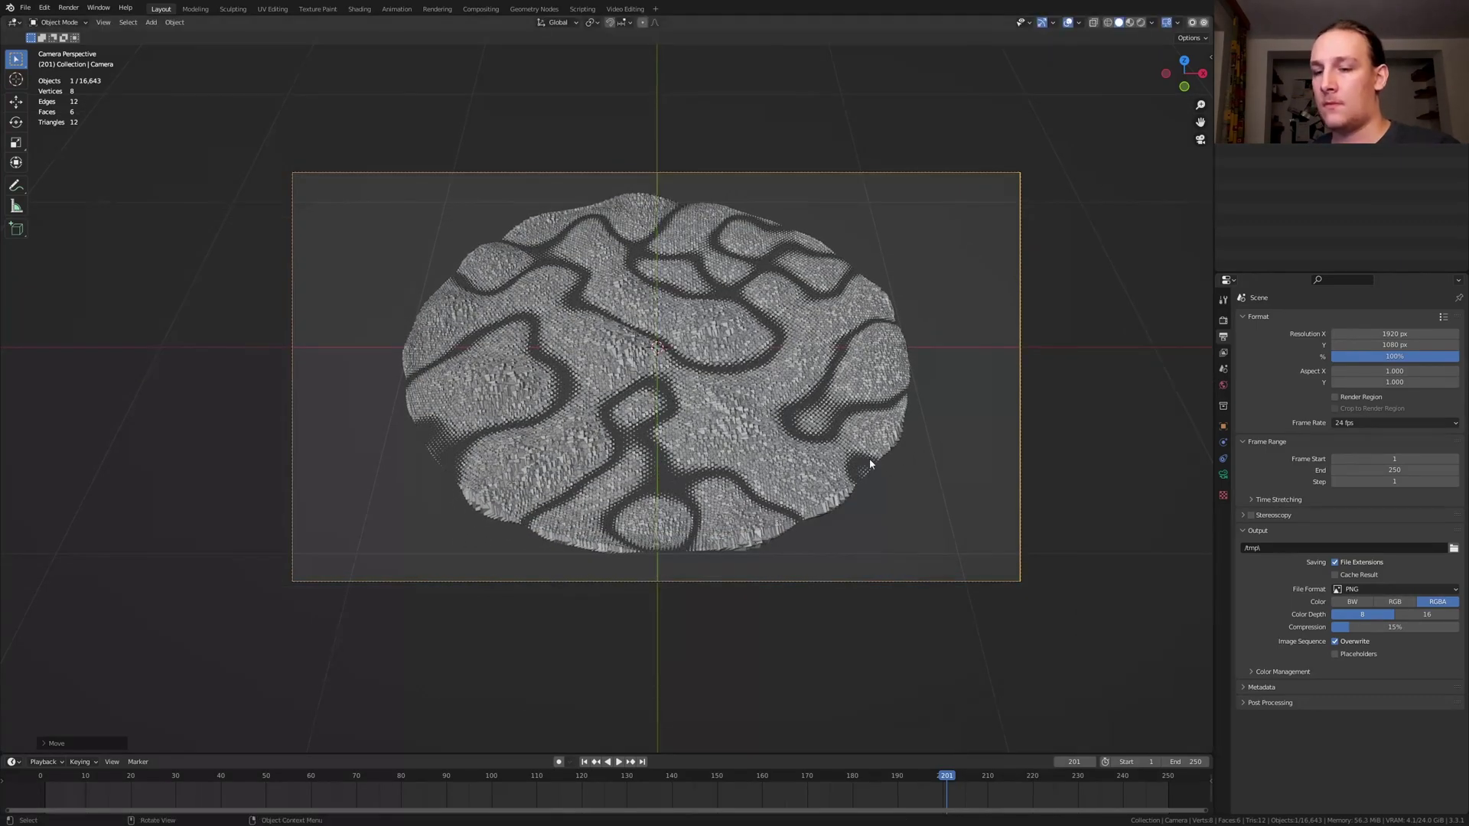
# Enable camera depth of field focused on a new Plain Axes empty.
pyautogui.click(1223, 475)
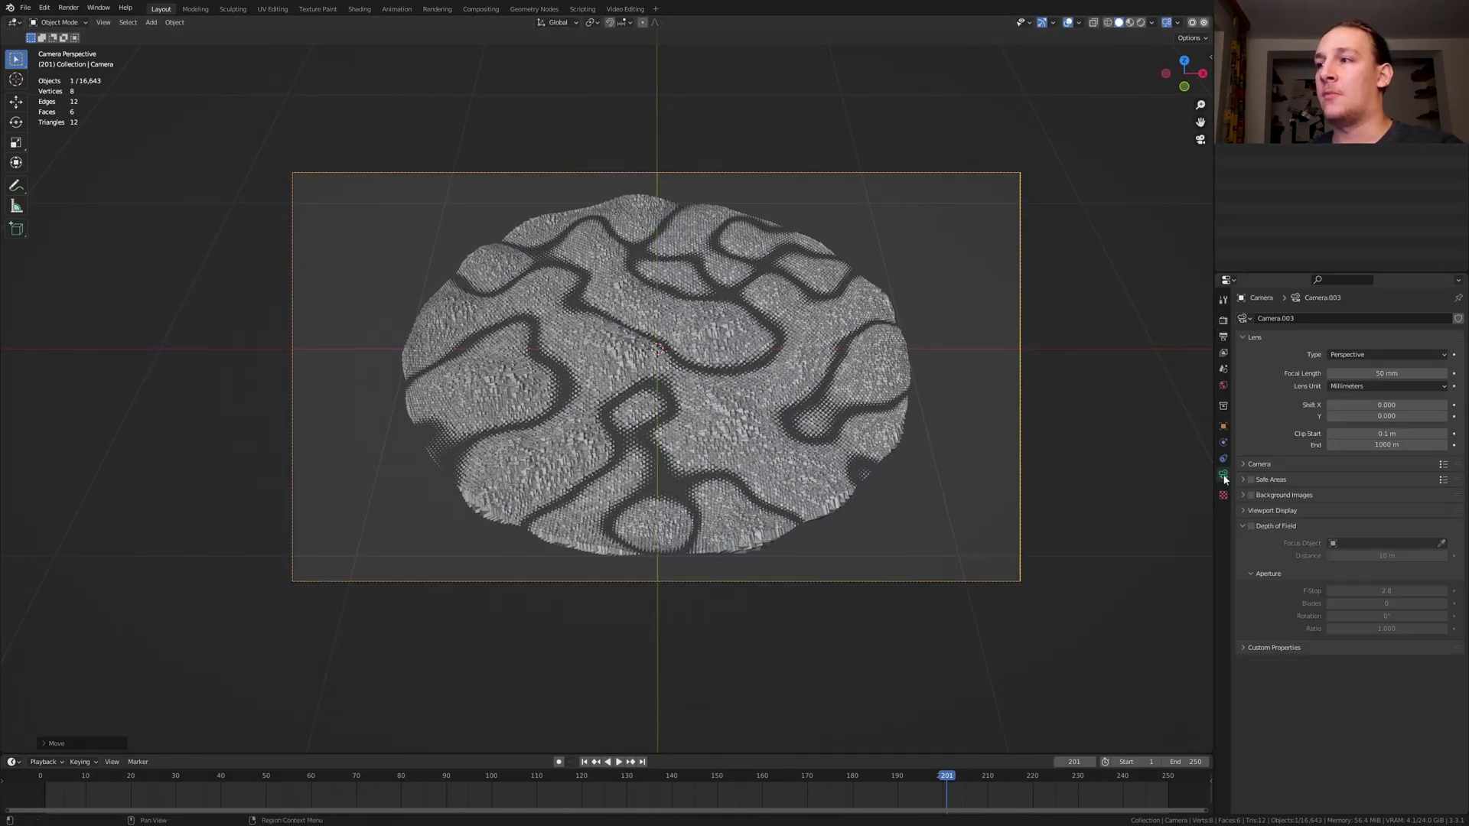
pyautogui.click(1251, 527)
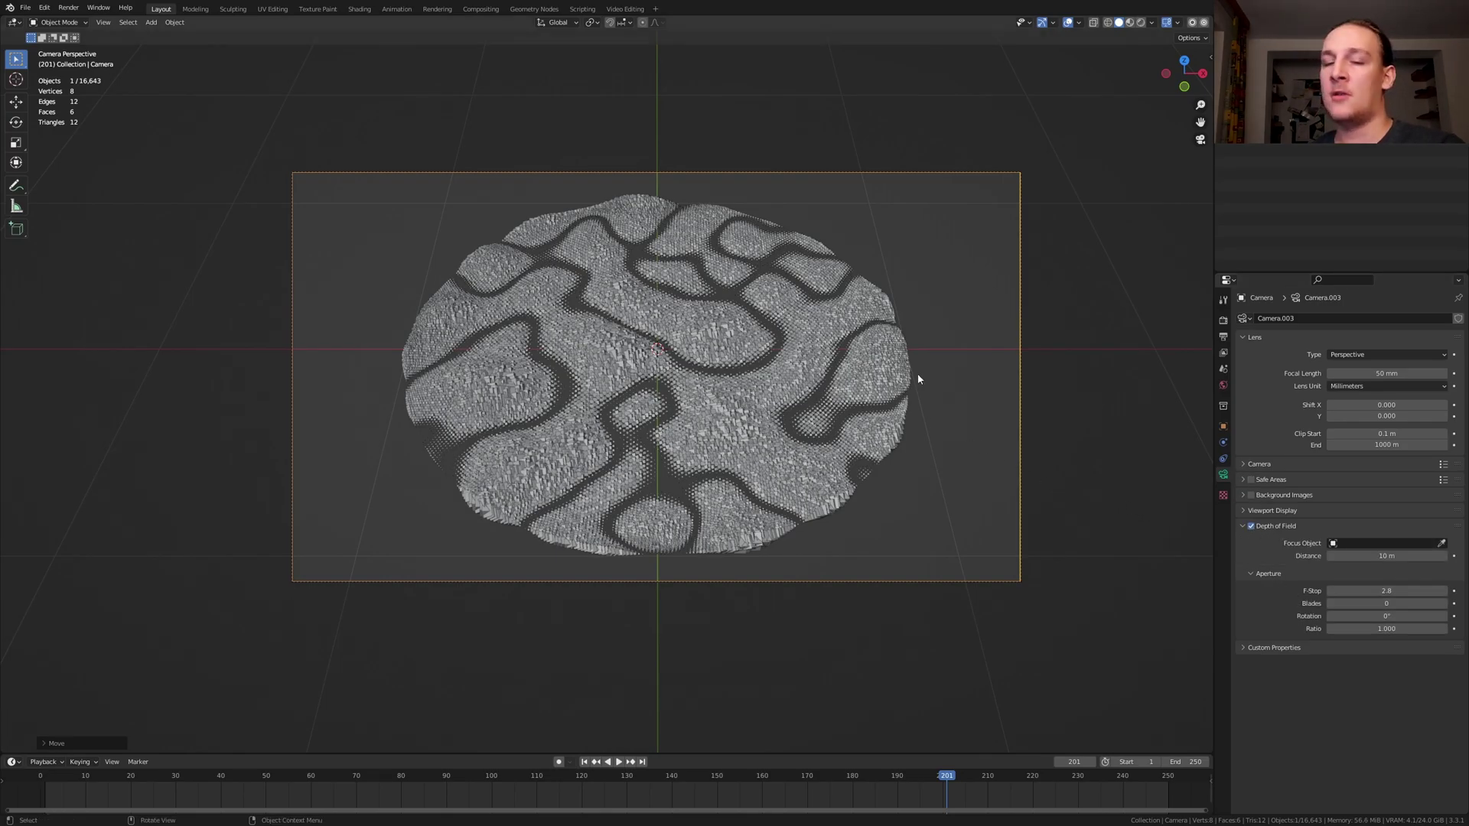
pyautogui.hotkey('shift', 'a')
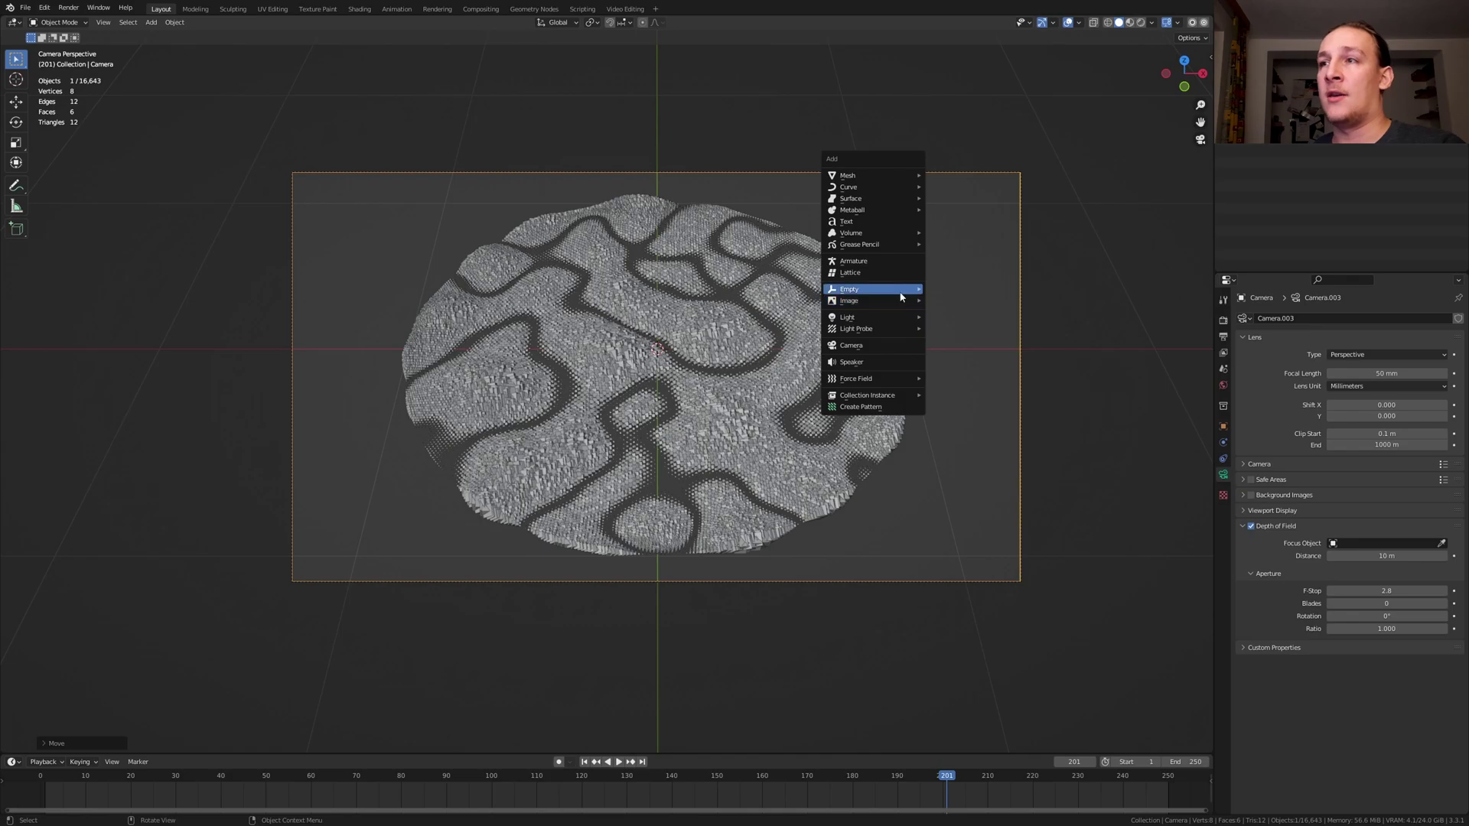
pyautogui.click(937, 293)
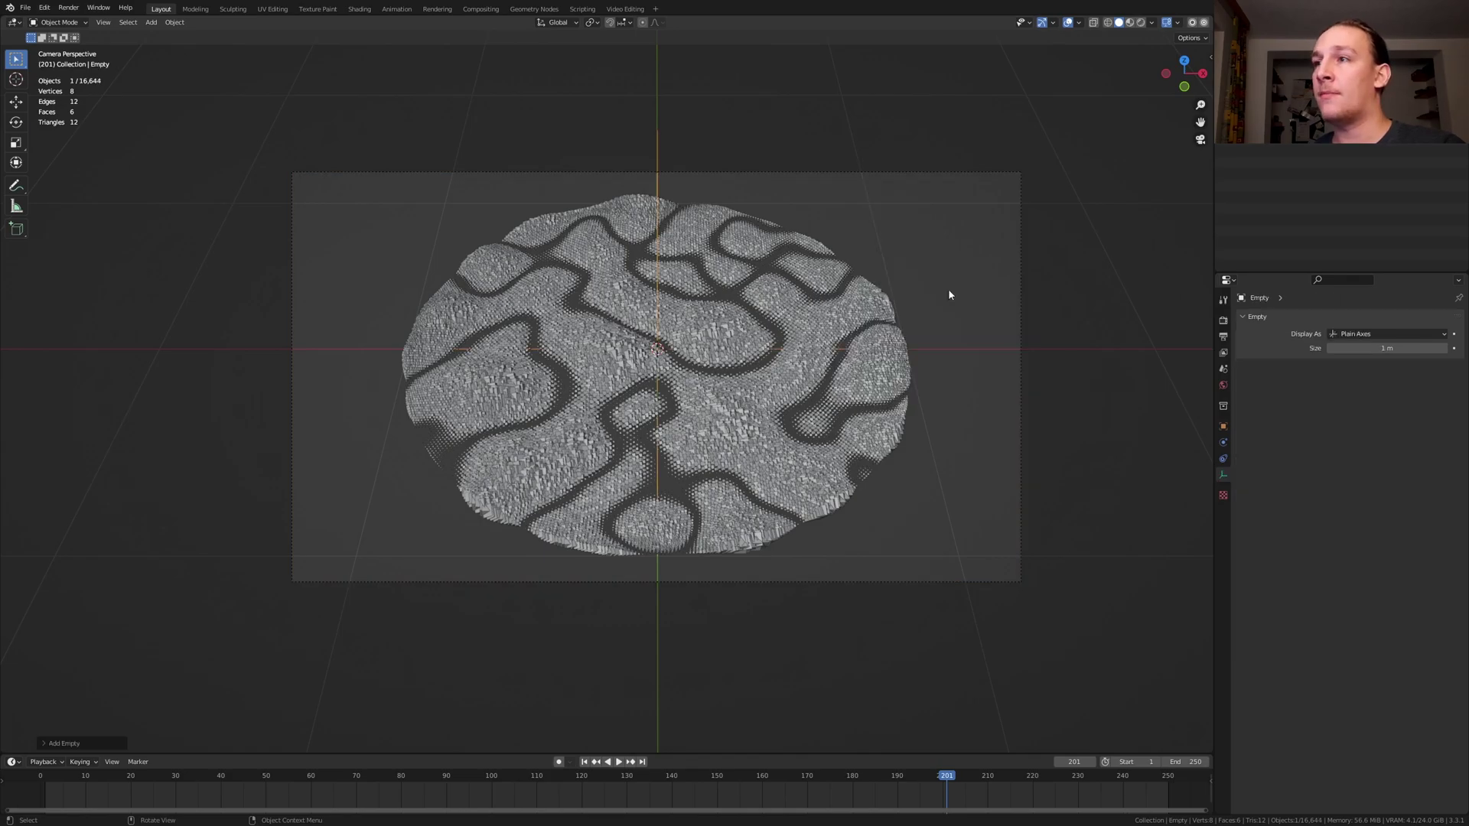
pyautogui.click(1020, 379)
pyautogui.click(1381, 543)
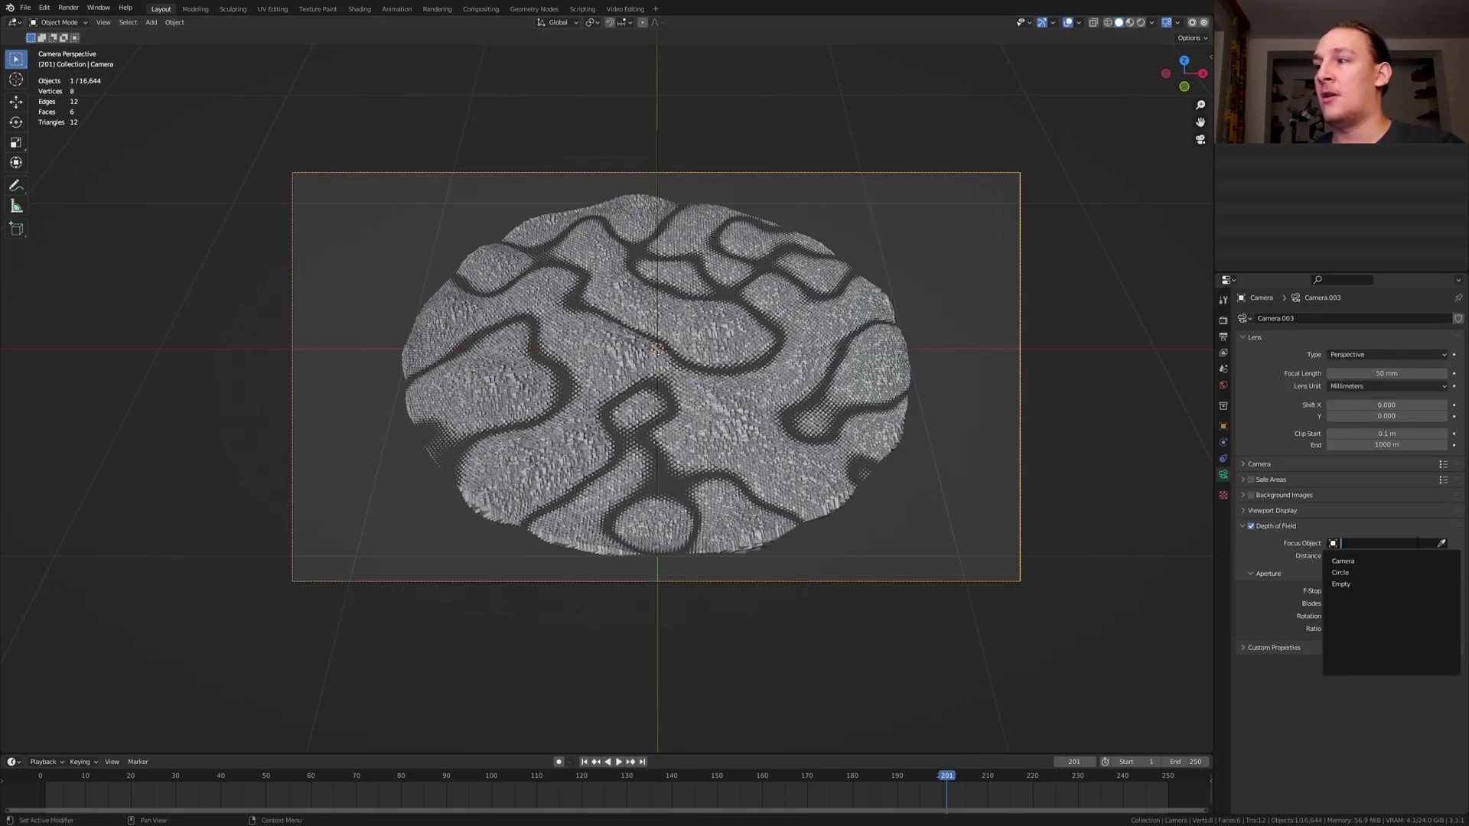
pyautogui.click(1345, 584)
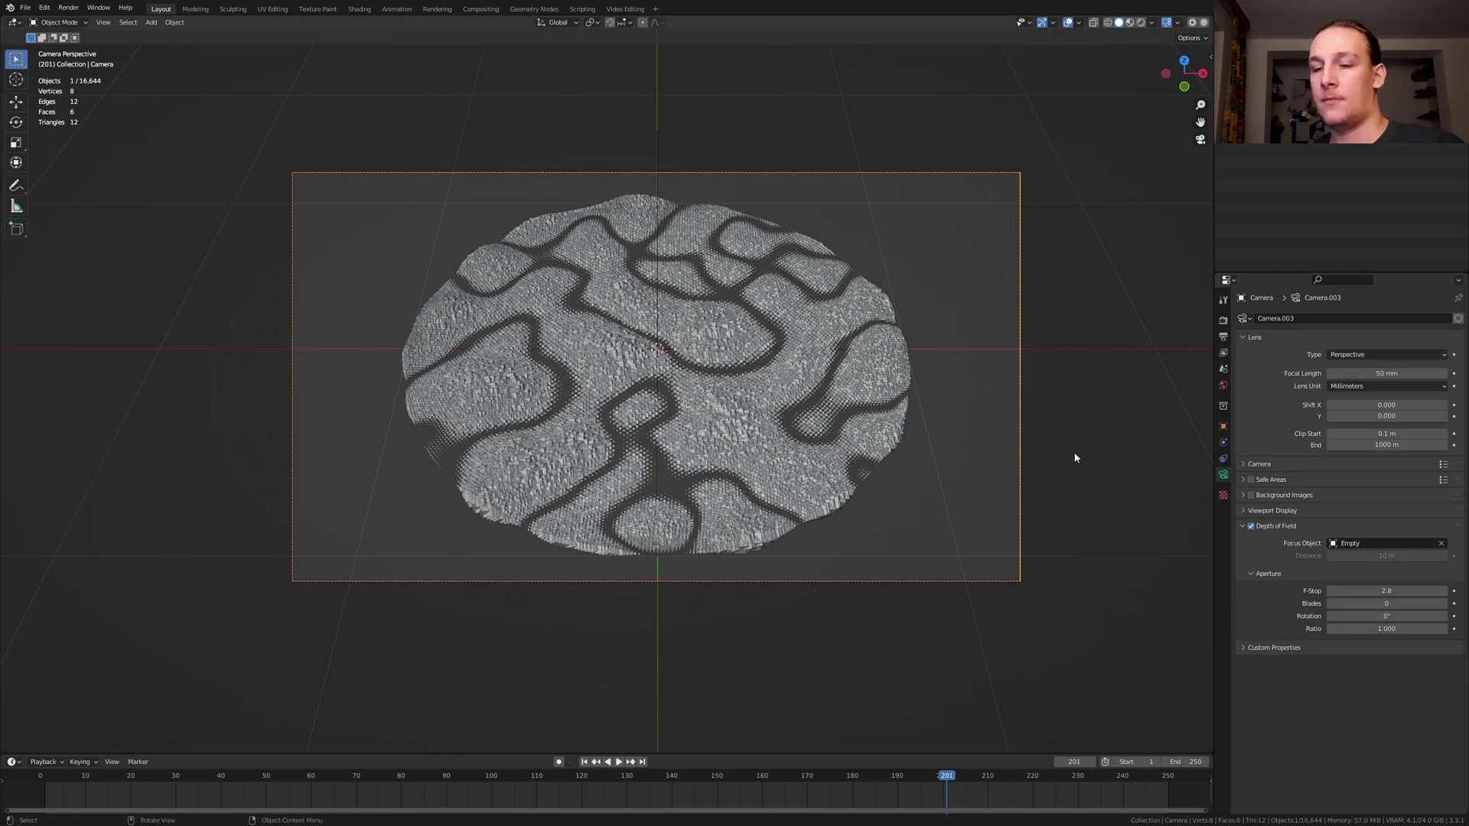
# Preview depth of field in the viewport, with F-Stop 0.4 and 16 blades.
pyautogui.click(1154, 23)
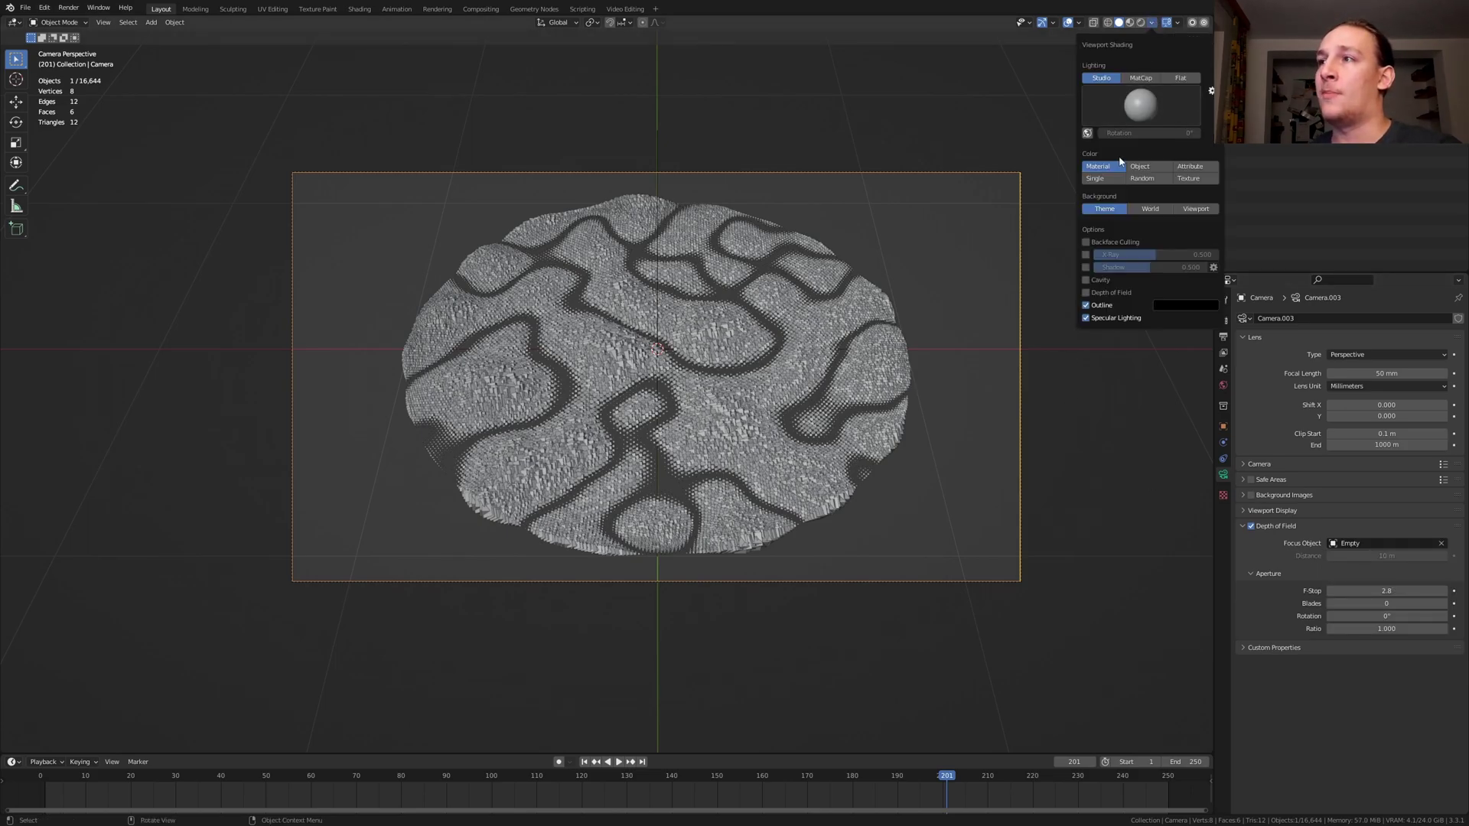
pyautogui.click(1086, 293)
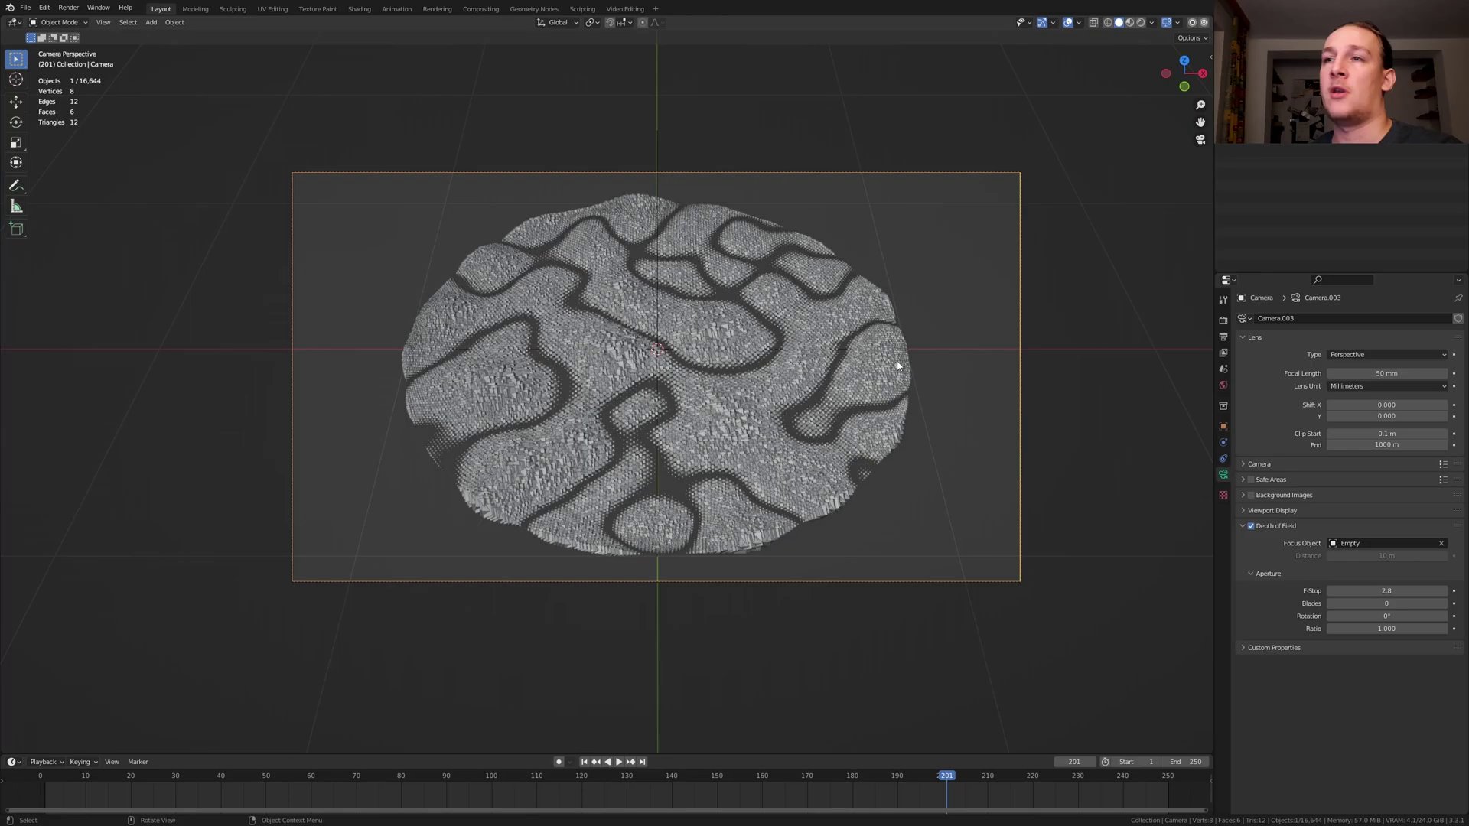
pyautogui.click(1401, 591)
pyautogui.write('.4')
pyautogui.press('Return')
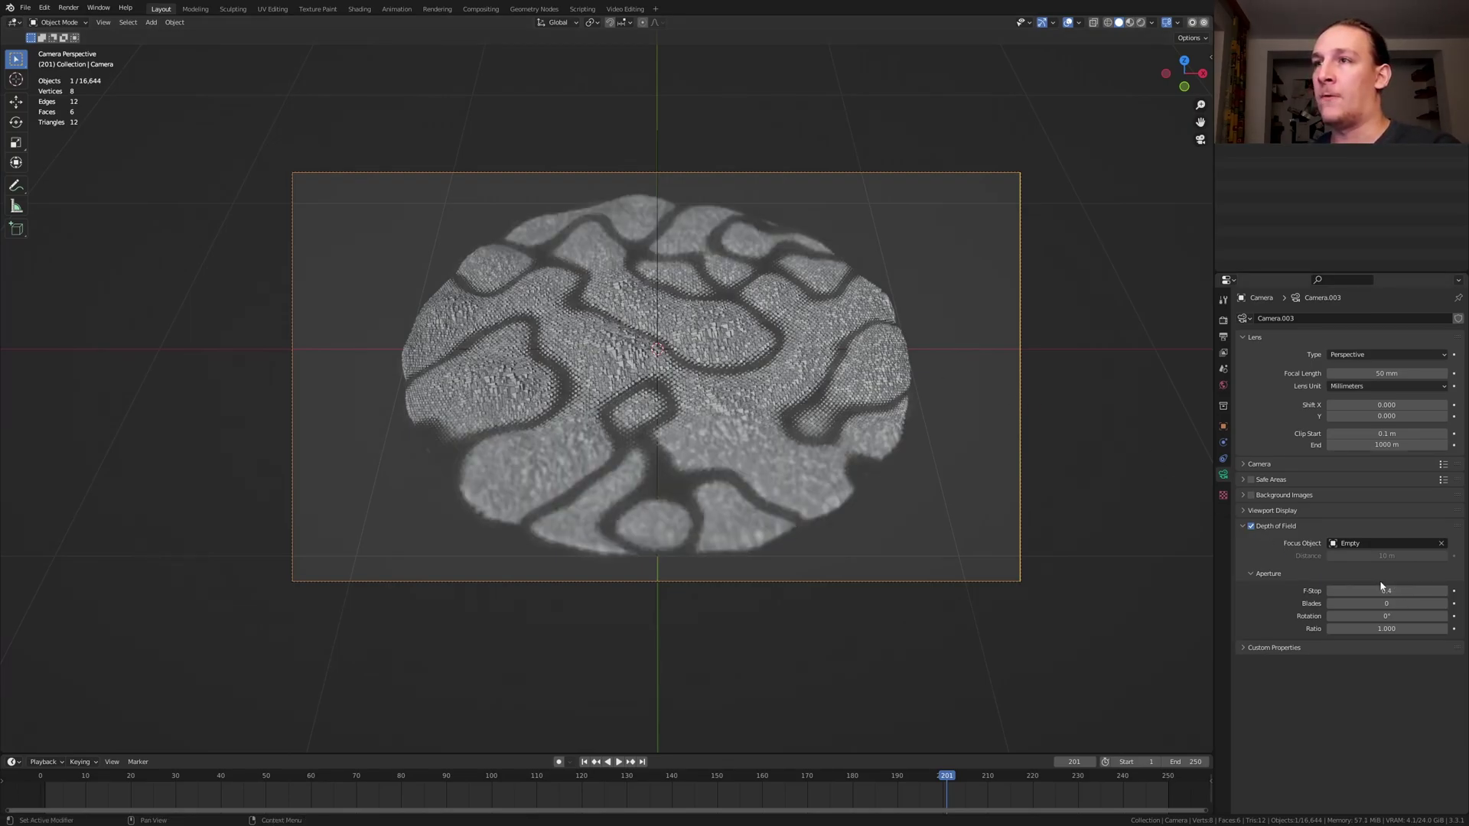
pyautogui.moveTo(1390, 604); pyautogui.dragTo(1400, 604)
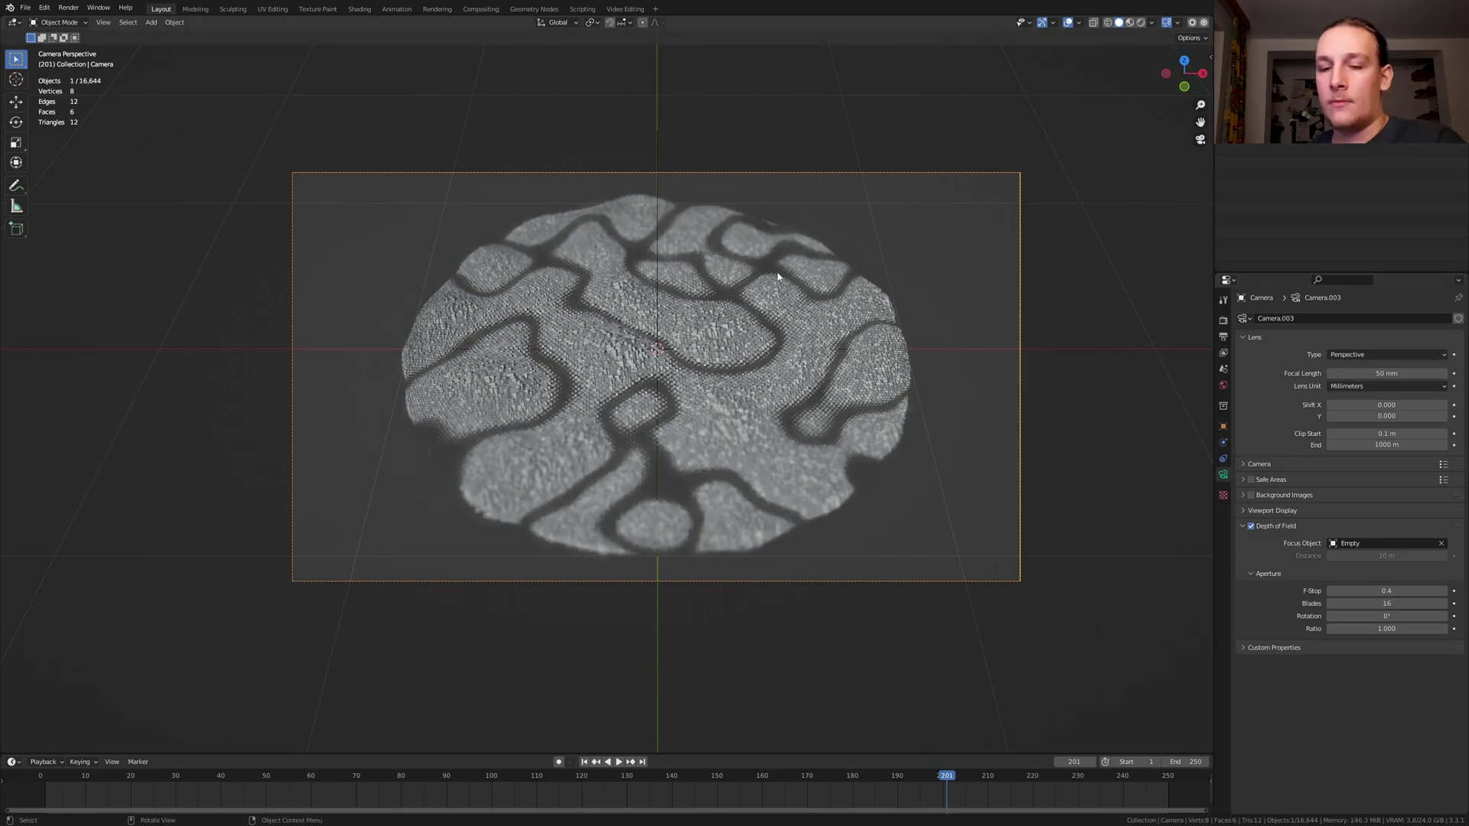
# Output rendered frames as Renderd_Images in the Renderd_Images_02 folder, in JPEG format.
pyautogui.hotkey('ctrl', 's')
pyautogui.click(1223, 338)
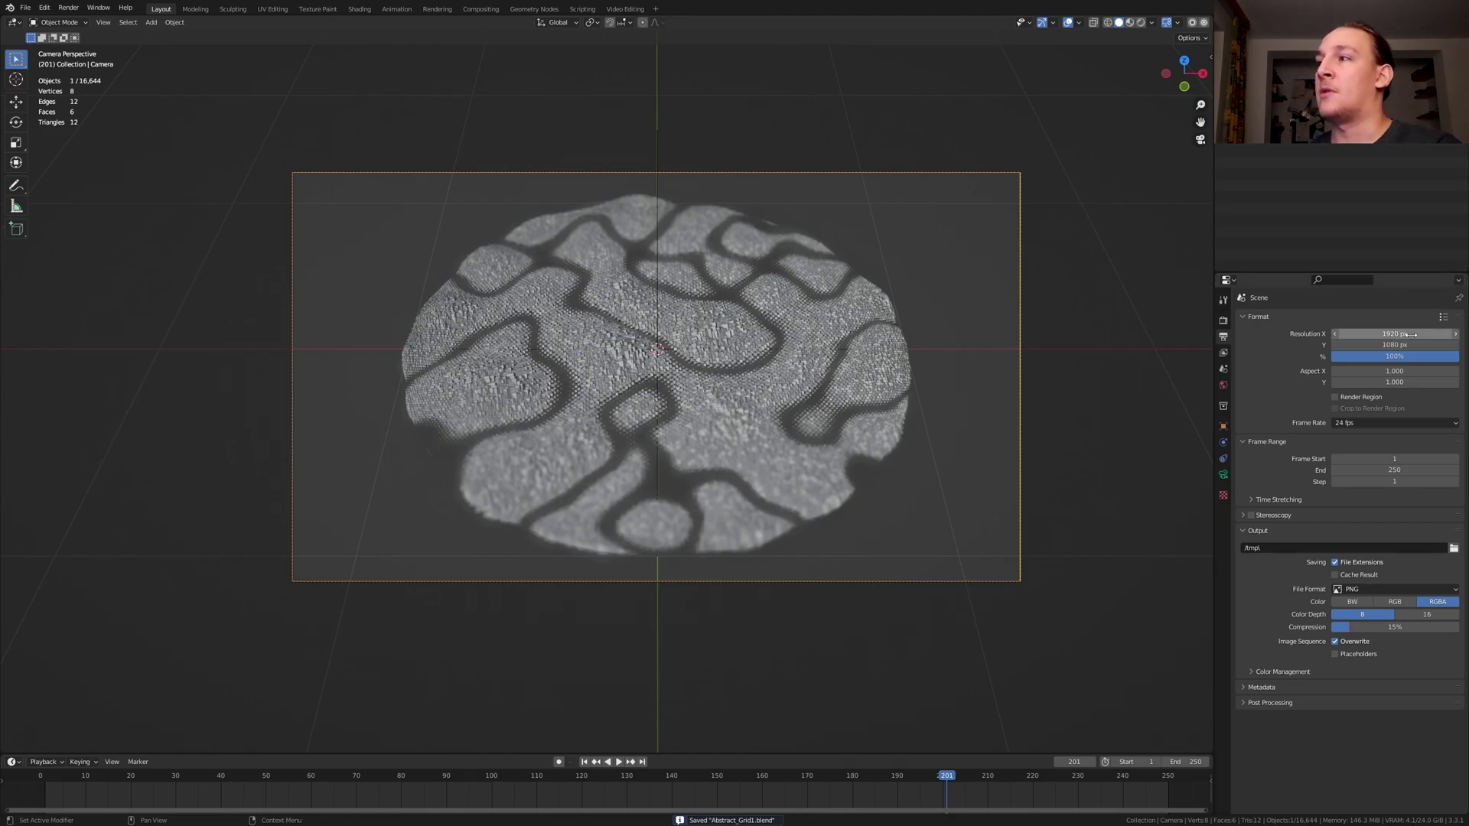
pyautogui.click(1435, 316)
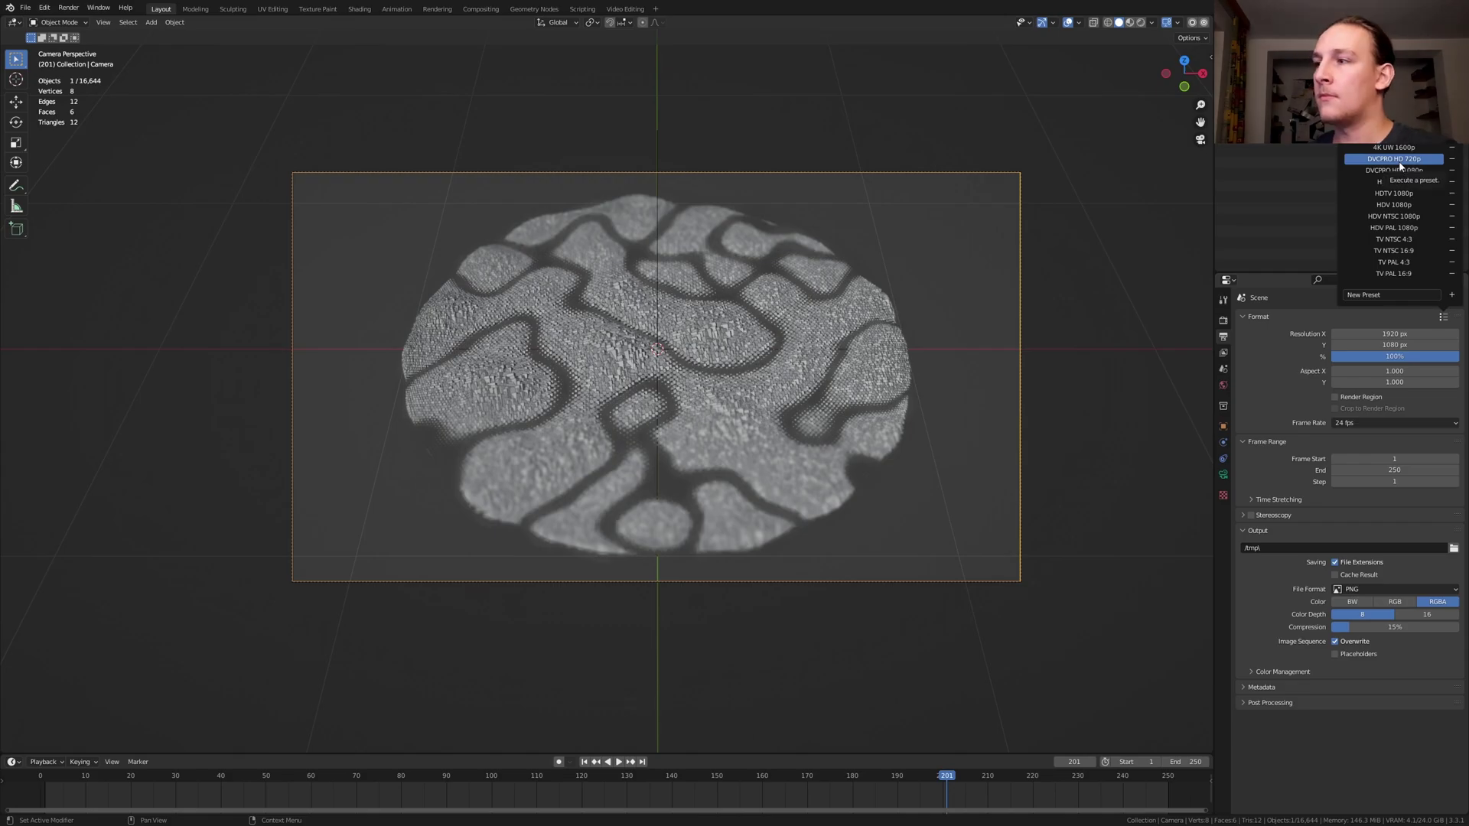
pyautogui.click(1453, 549)
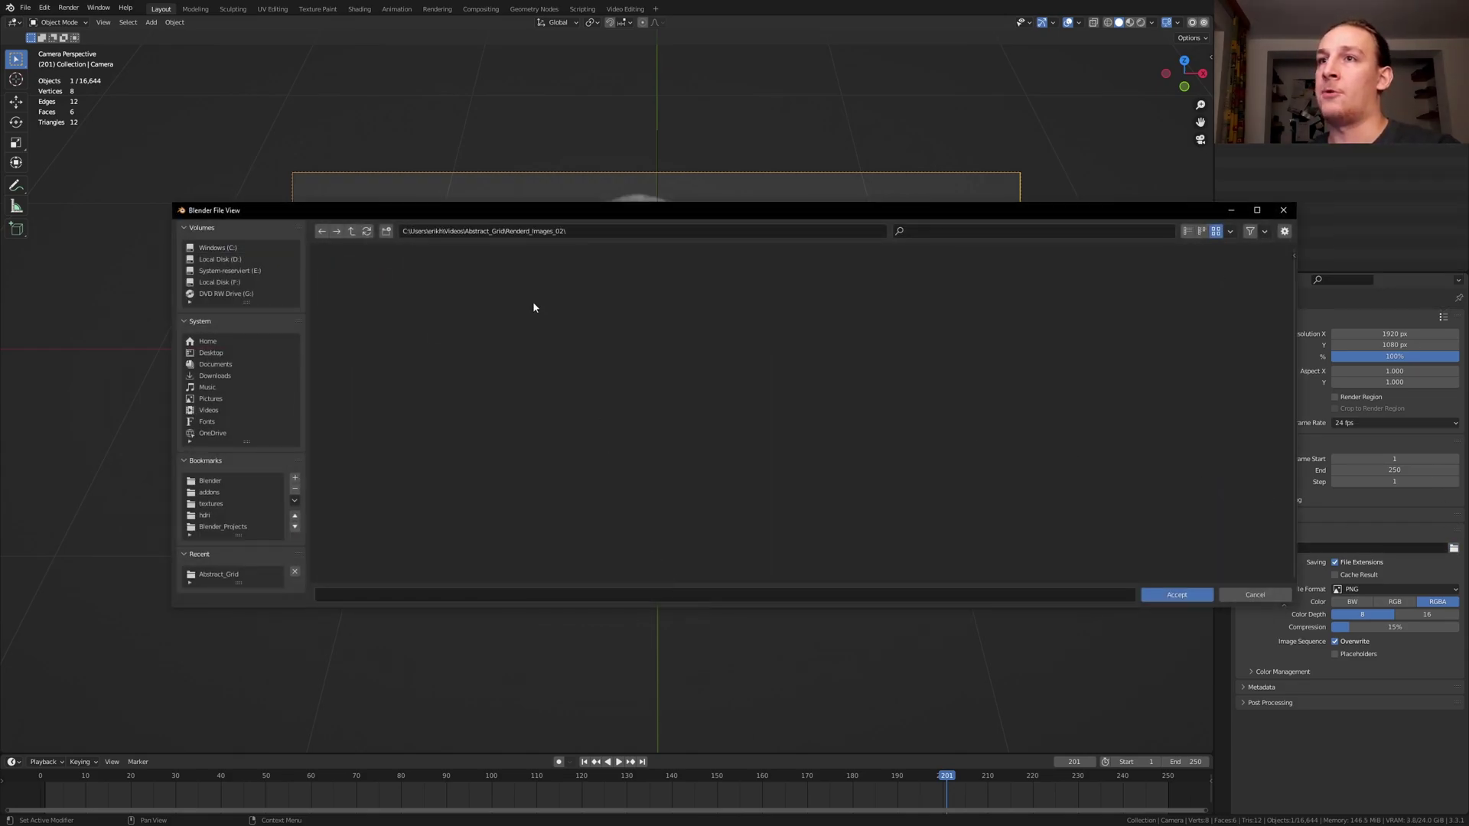
pyautogui.click(695, 594)
pyautogui.write('Renderd_Images')
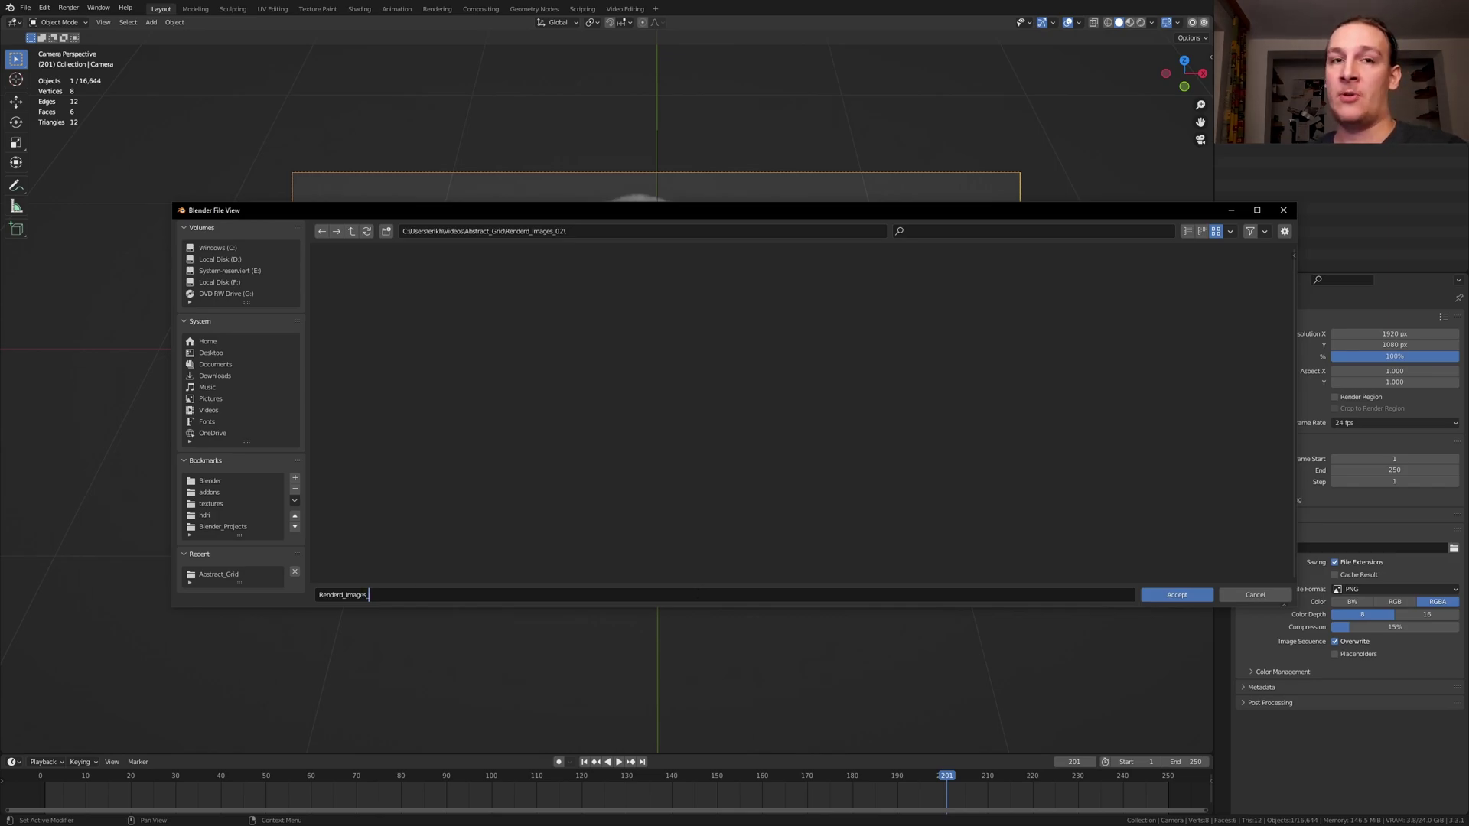
pyautogui.click(1187, 598)
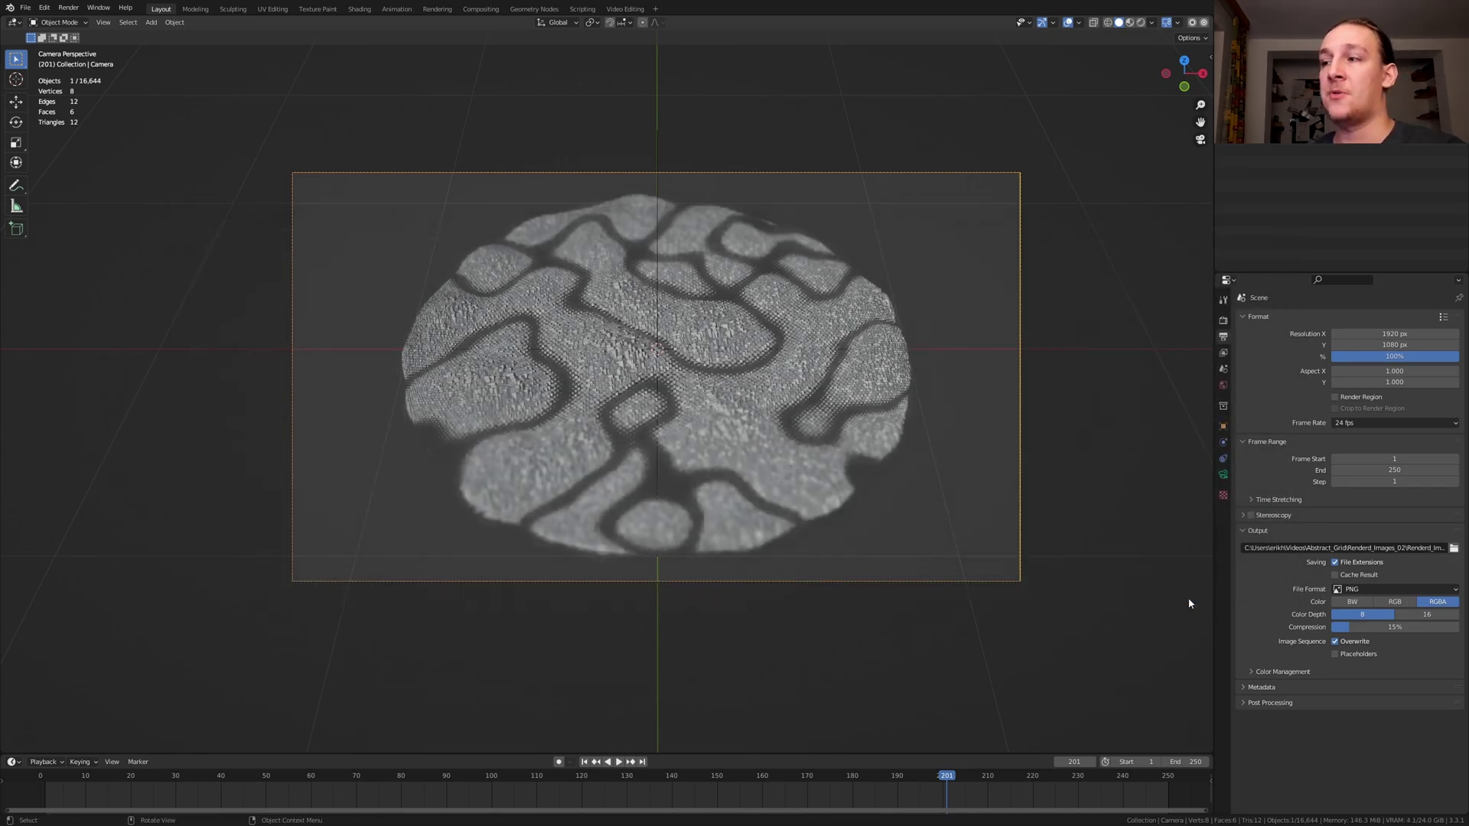
pyautogui.click(1353, 590)
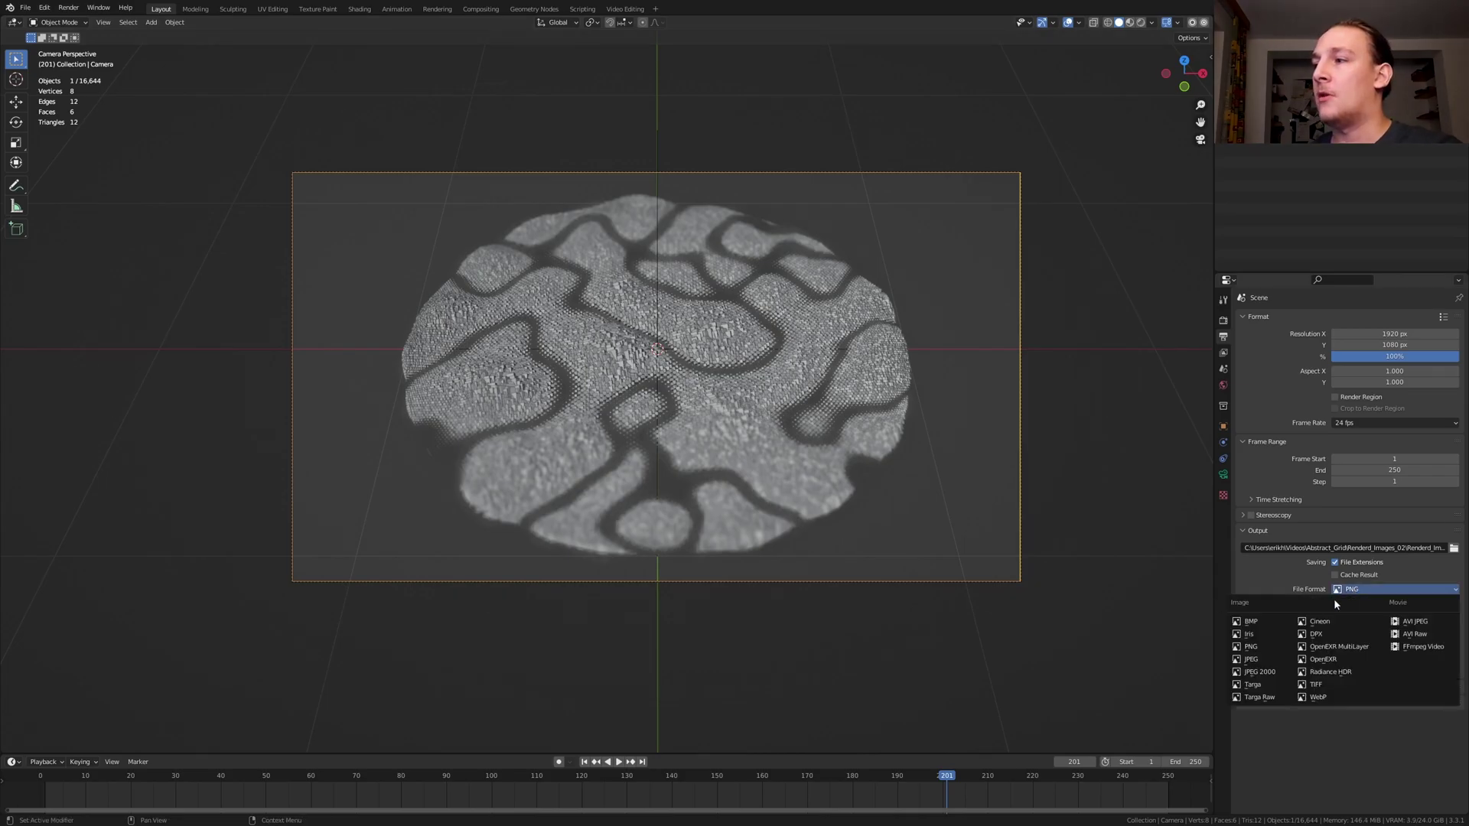
pyautogui.click(1259, 663)
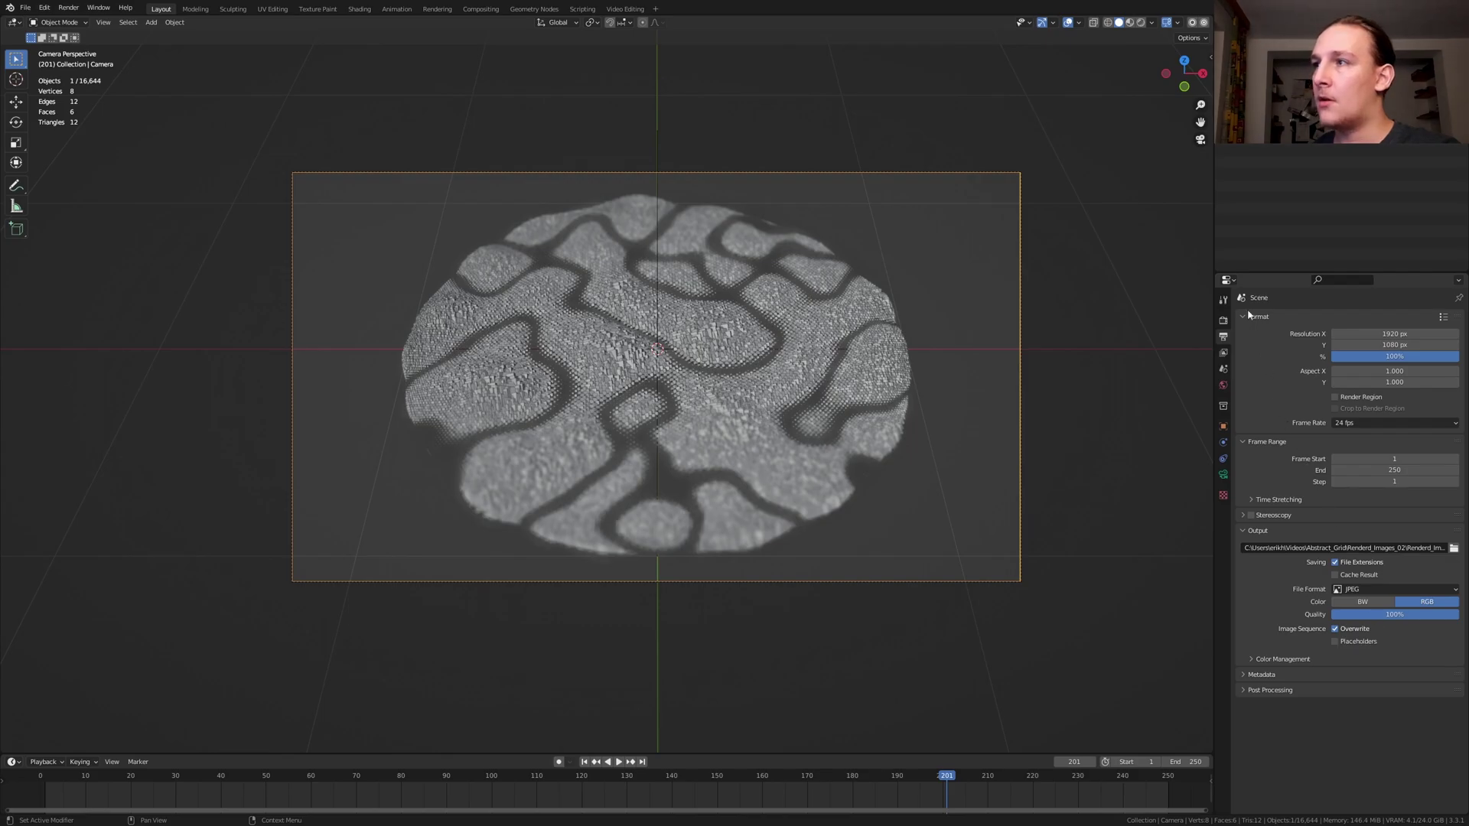
# Set the final render max samples to 1000.
pyautogui.click(1223, 321)
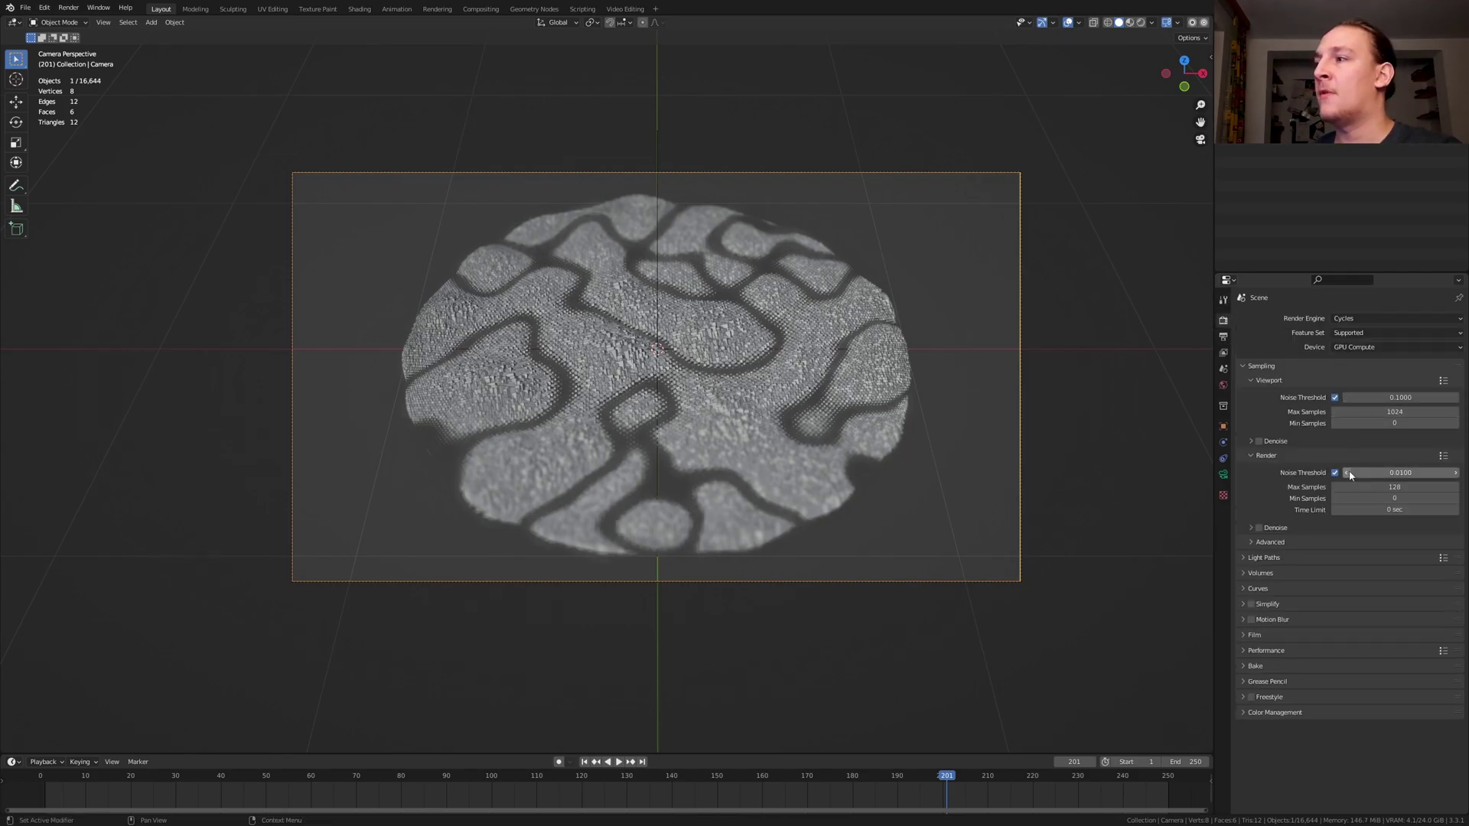
pyautogui.click(1397, 487)
pyautogui.write('1000')
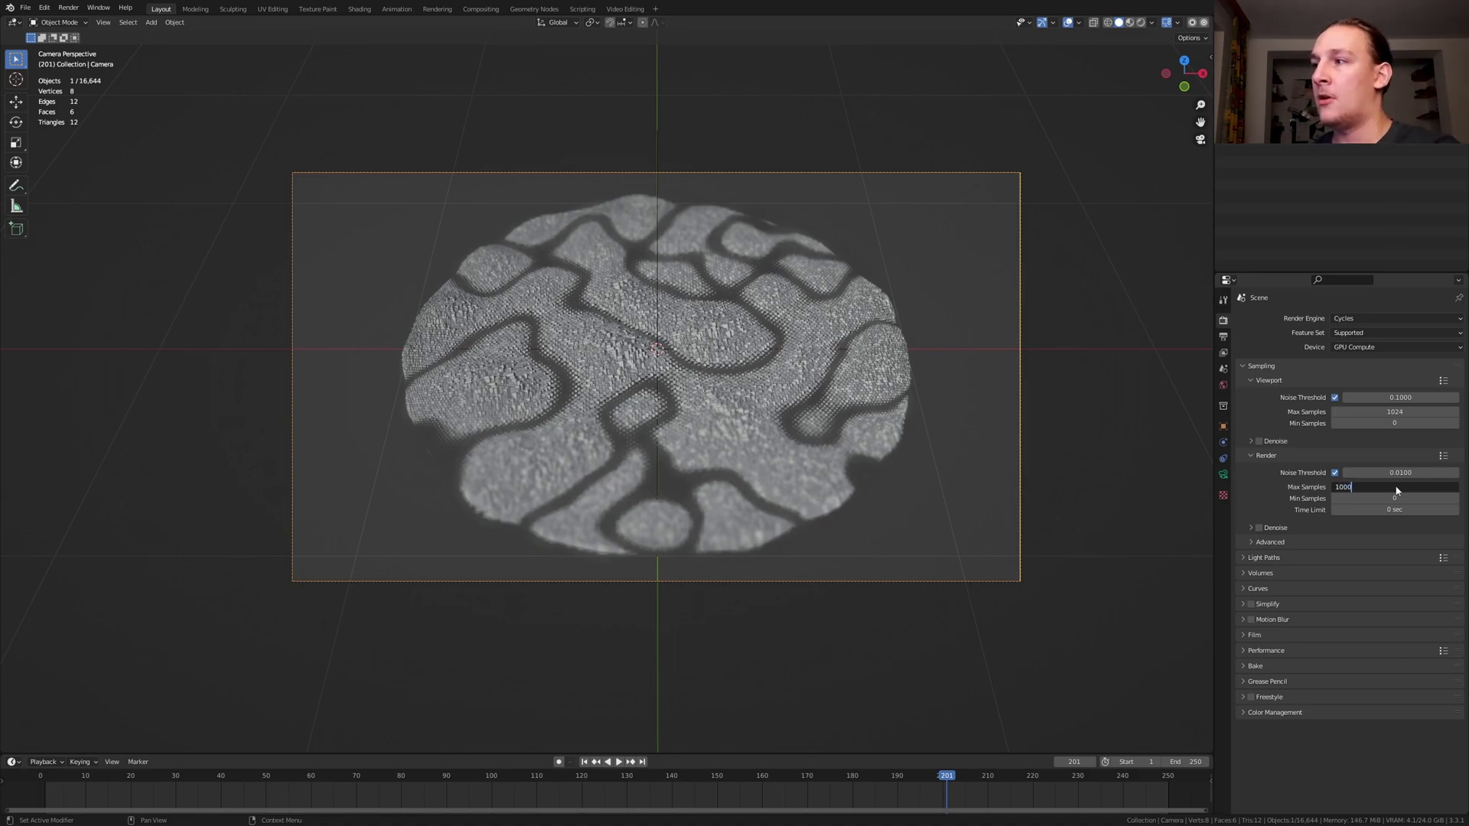
pyautogui.press('Return')
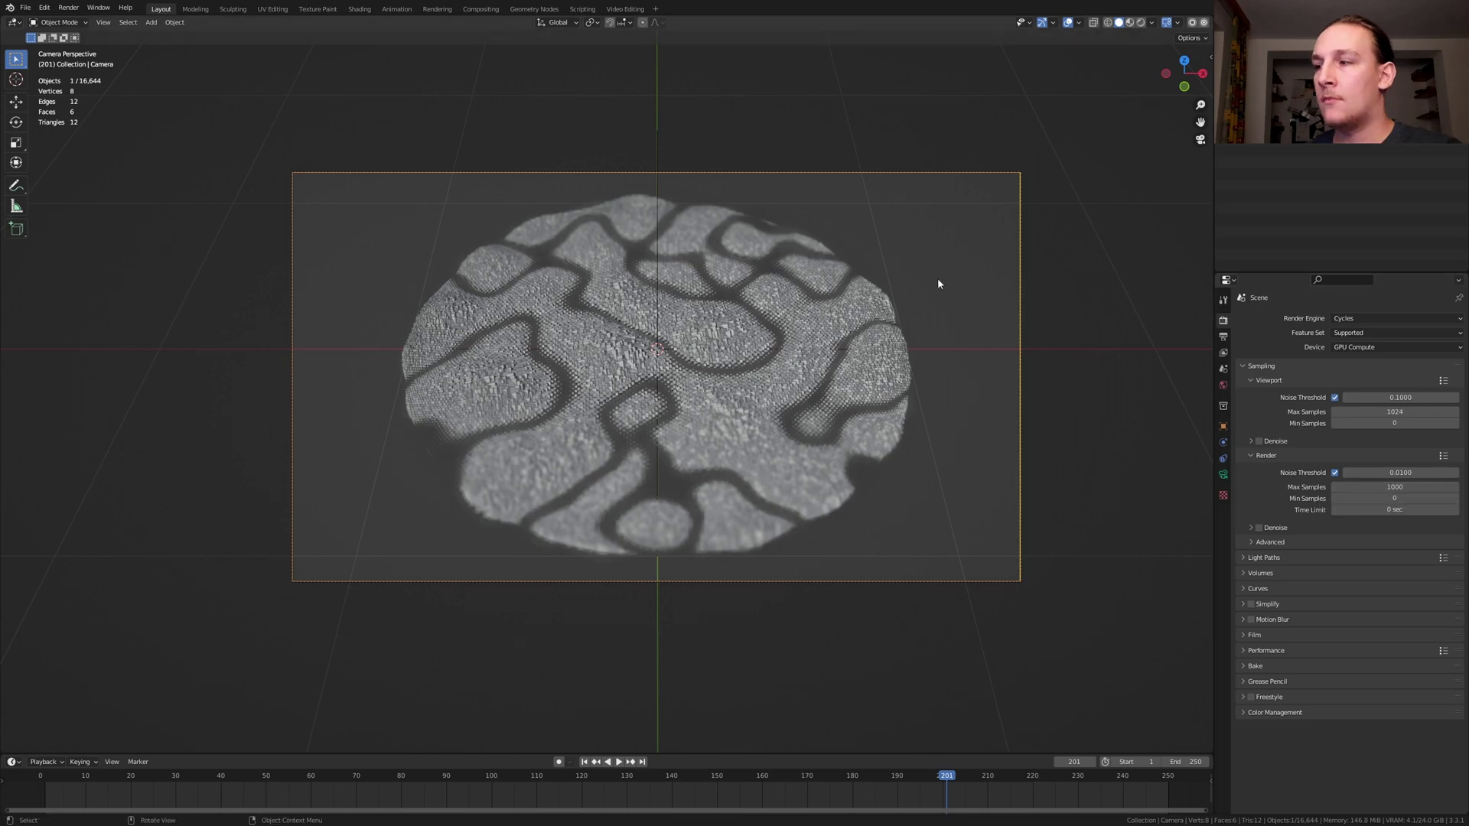
pyautogui.click(1300, 715)
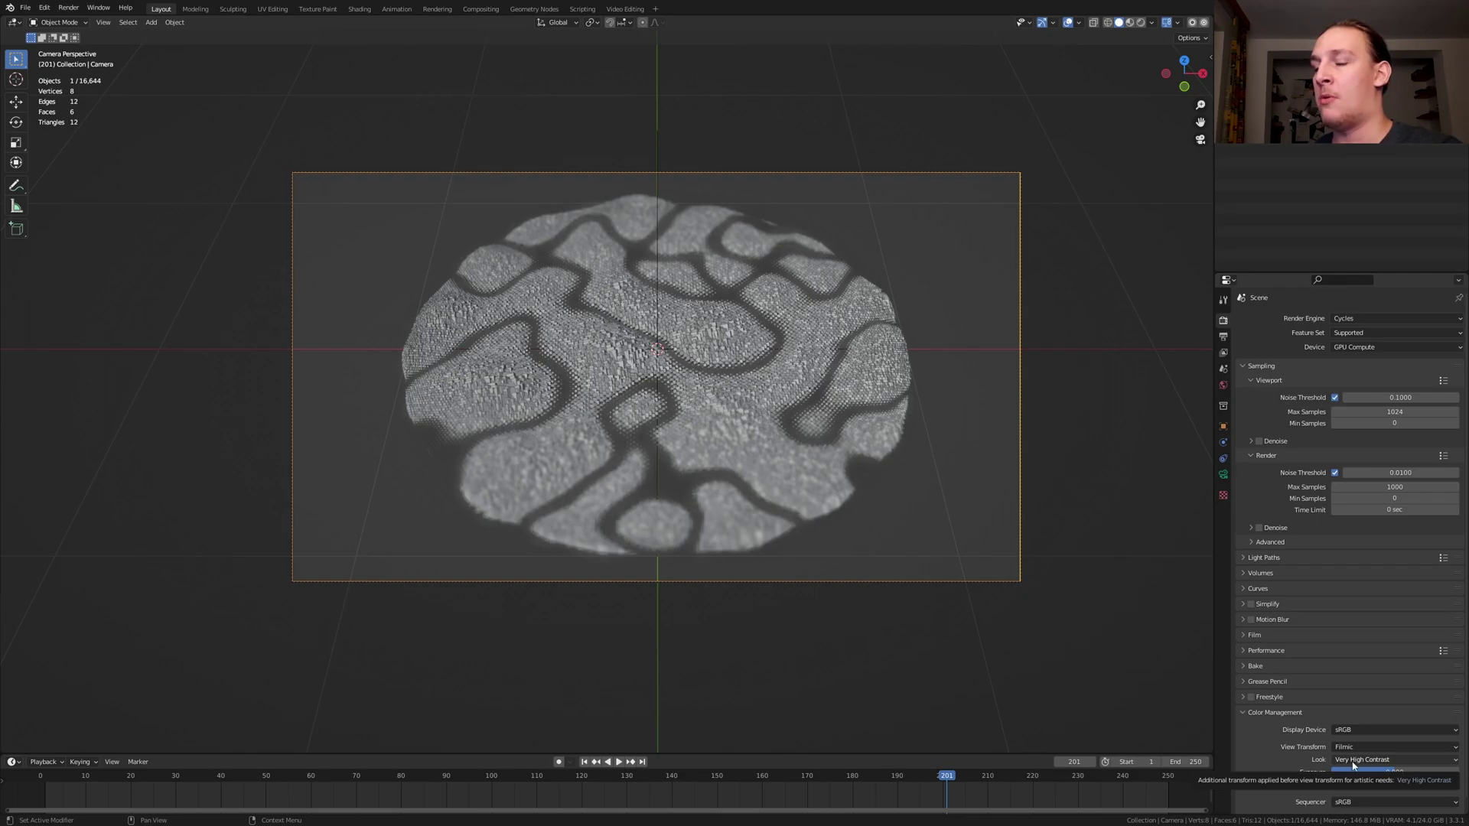
# Save and render the full animation to JPEG frames through frame 250.
pyautogui.hotkey('ctrl', 's')
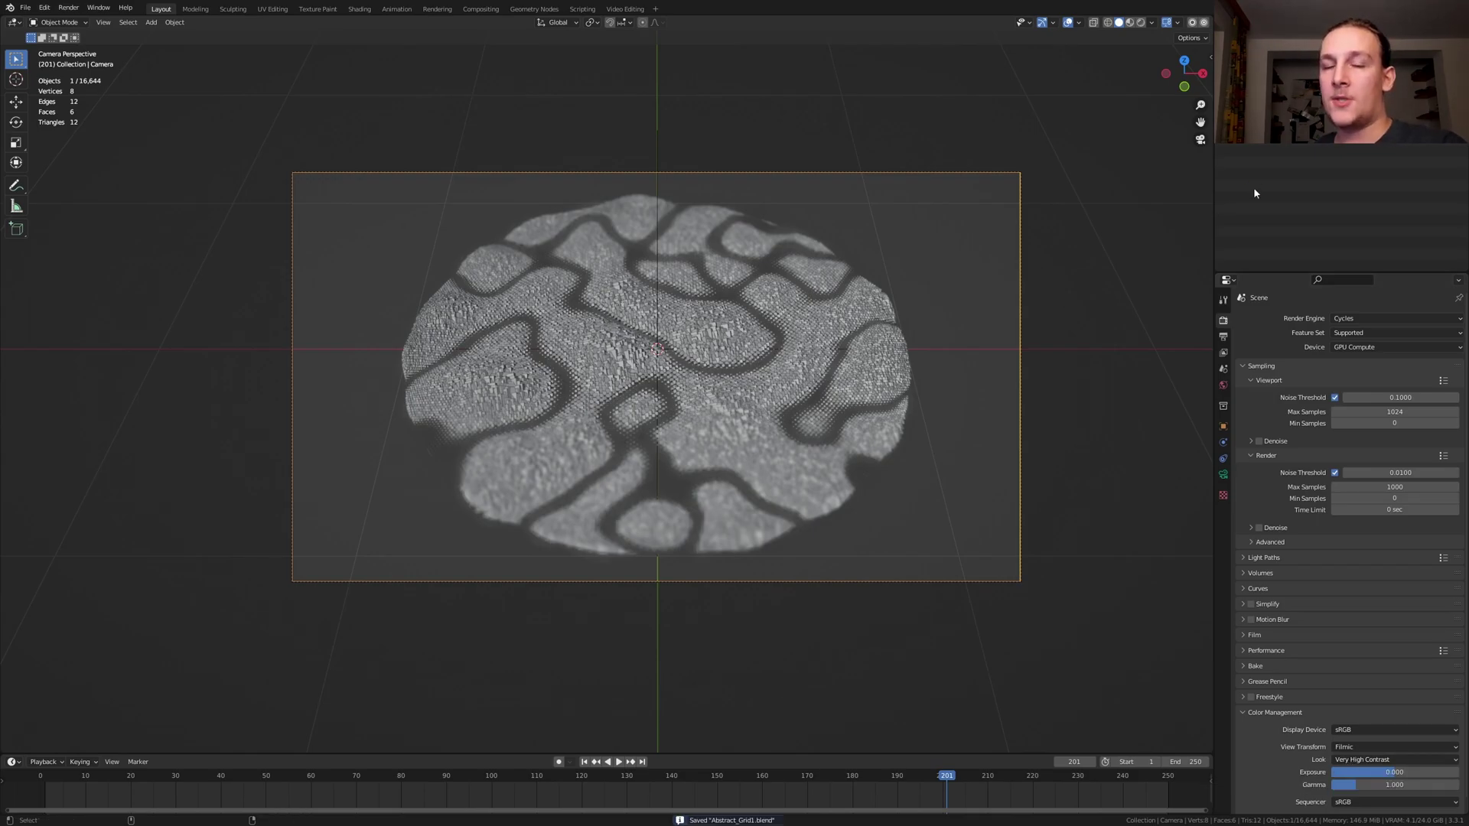
pyautogui.click(68, 7)
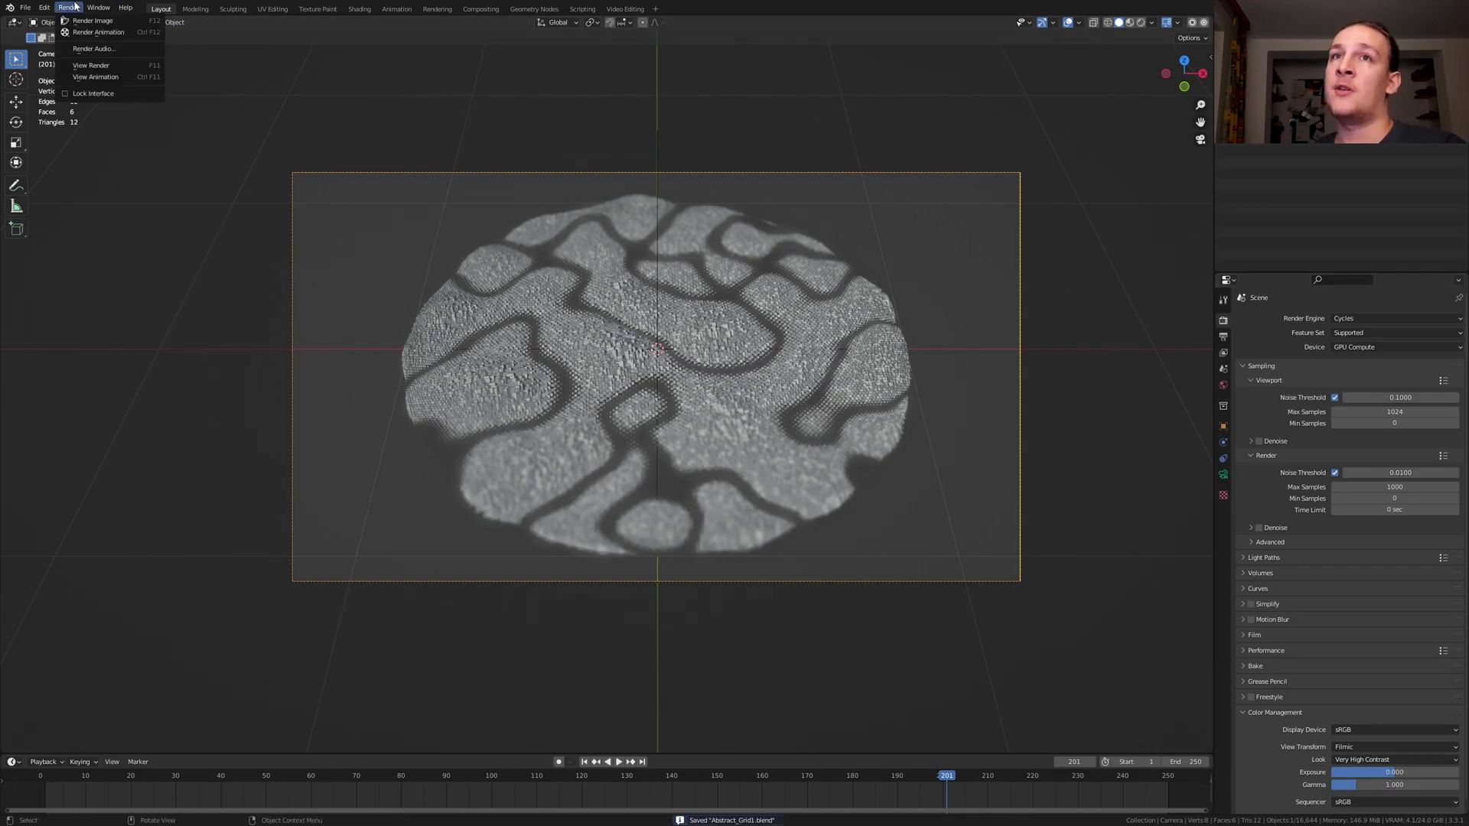
pyautogui.click(98, 32)
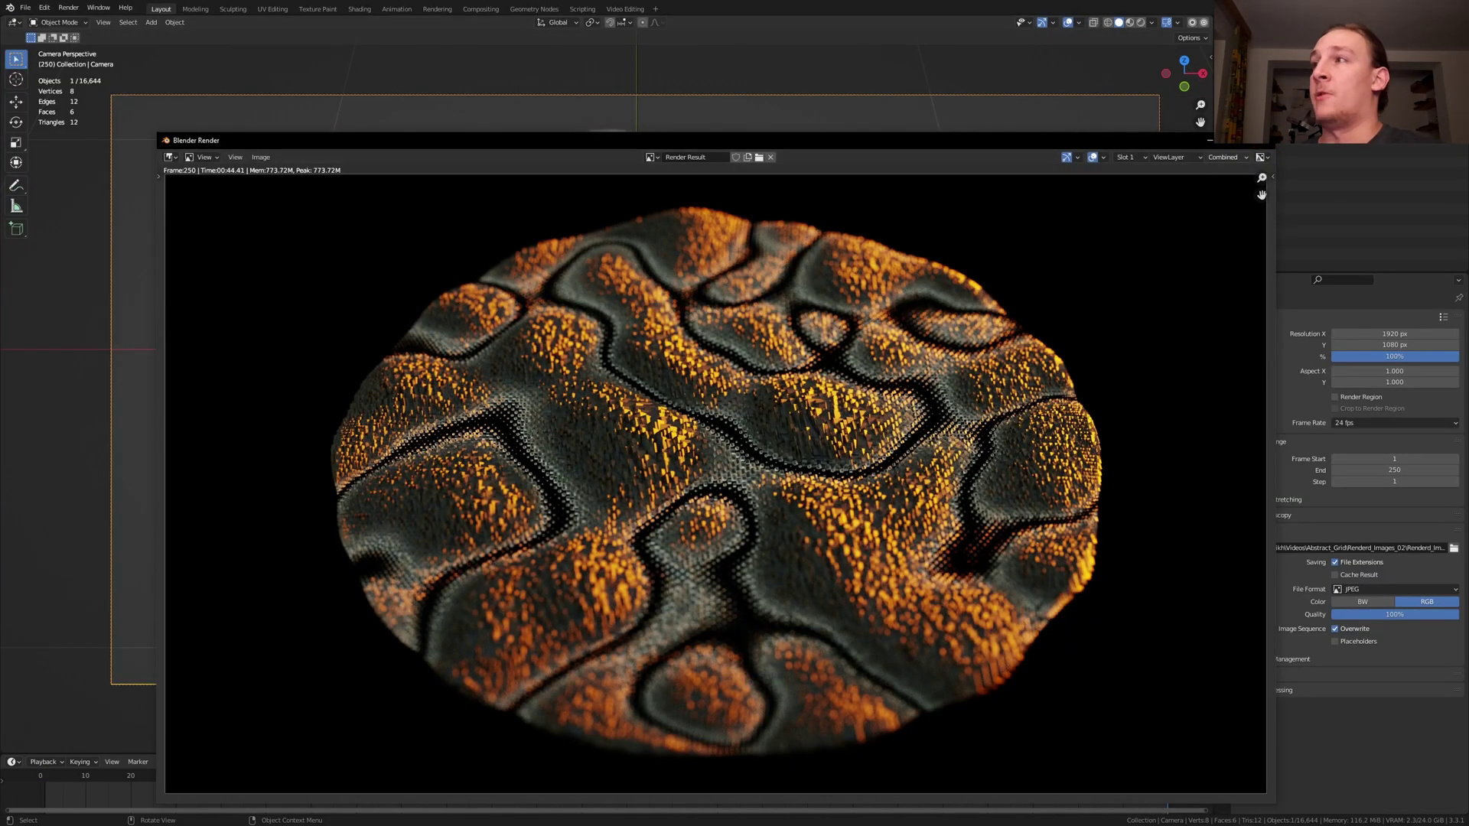
pyautogui.click(1256, 143)
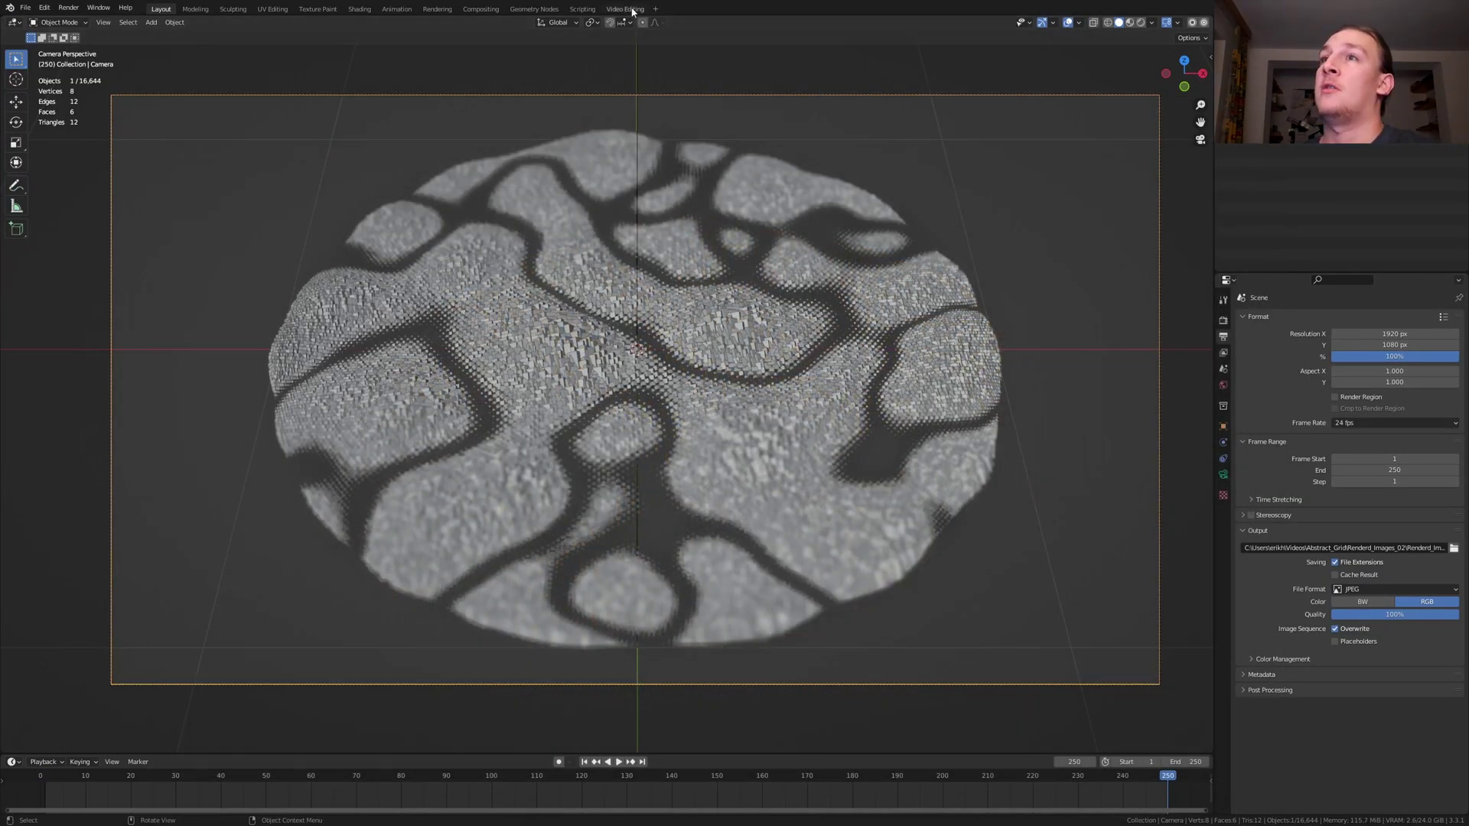
pyautogui.click(656, 8)
# Create a Video Editing workspace, return to frame 1, and output FFmpeg Video.
pyautogui.moveTo(639, 76)
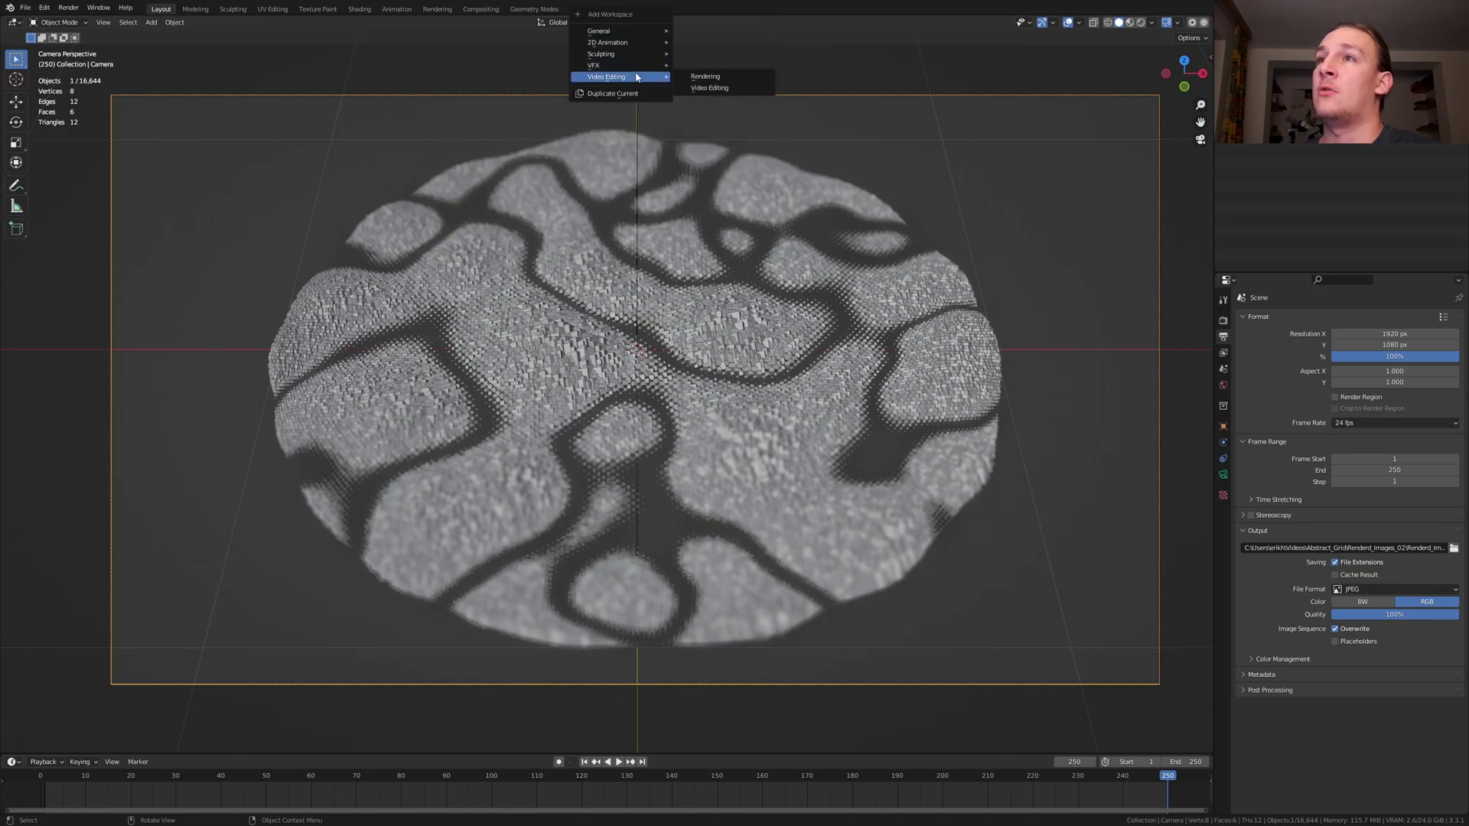
pyautogui.click(692, 90)
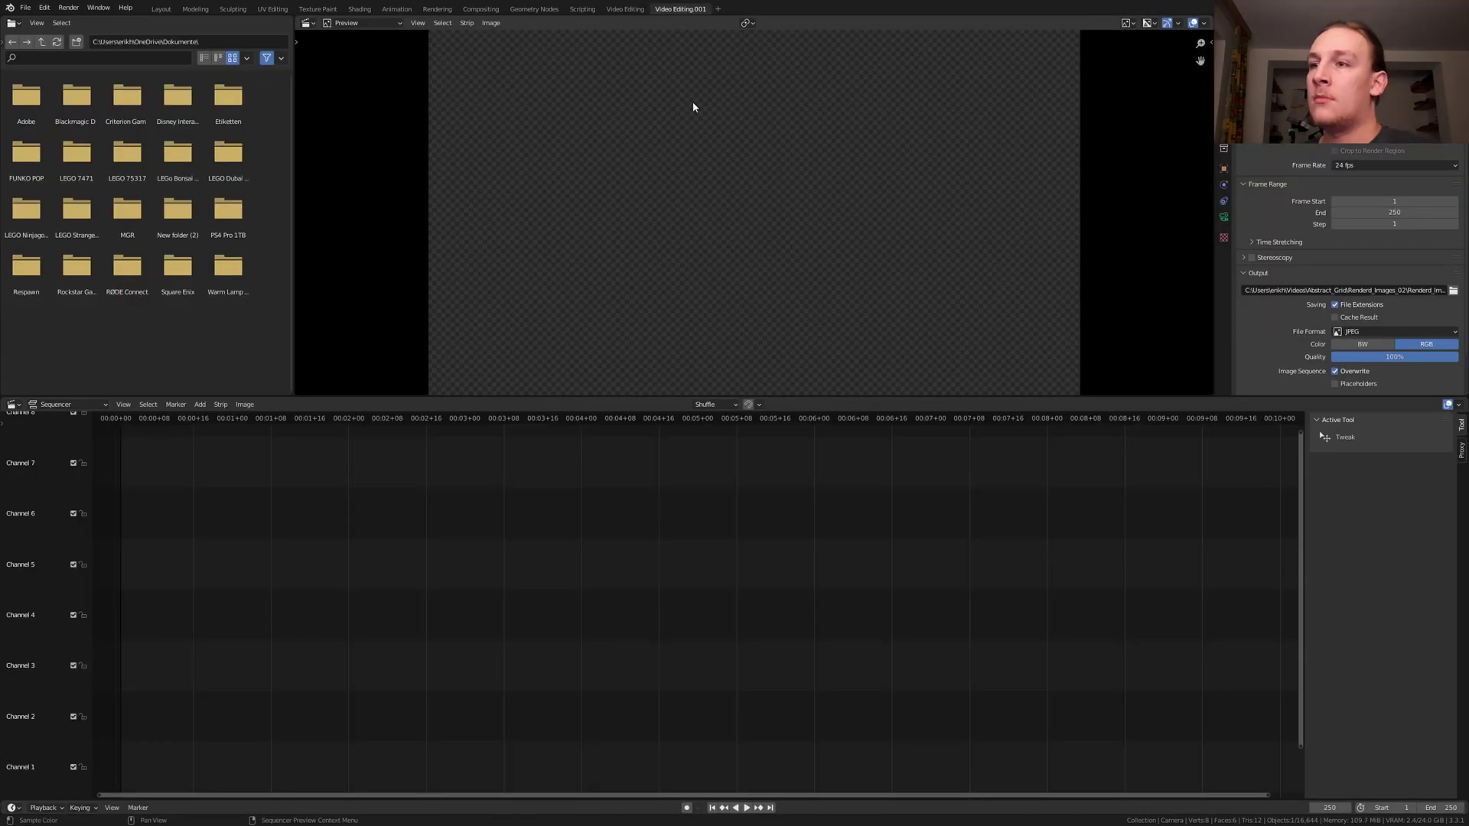
pyautogui.click(712, 807)
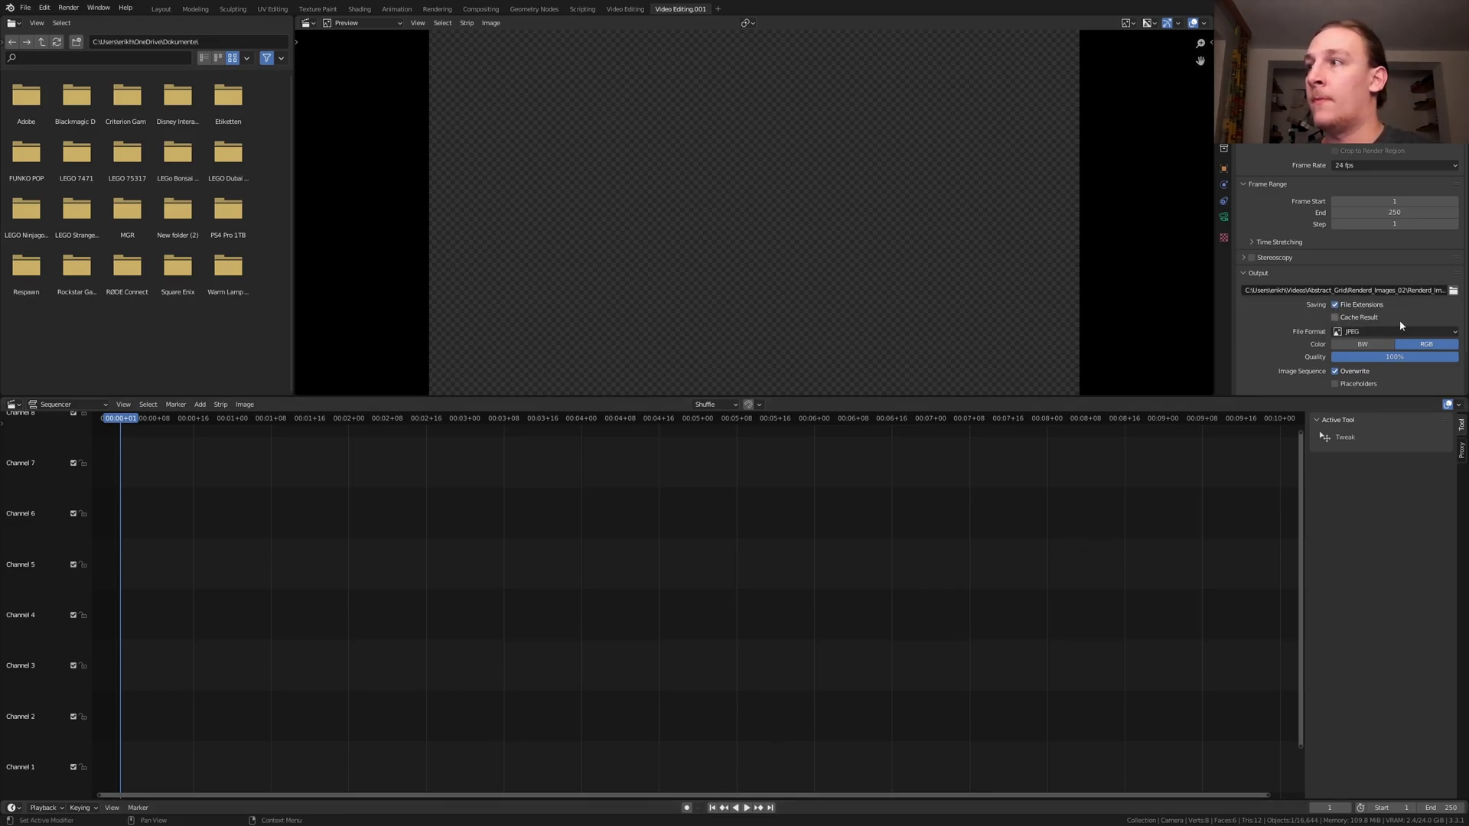
pyautogui.click(1383, 332)
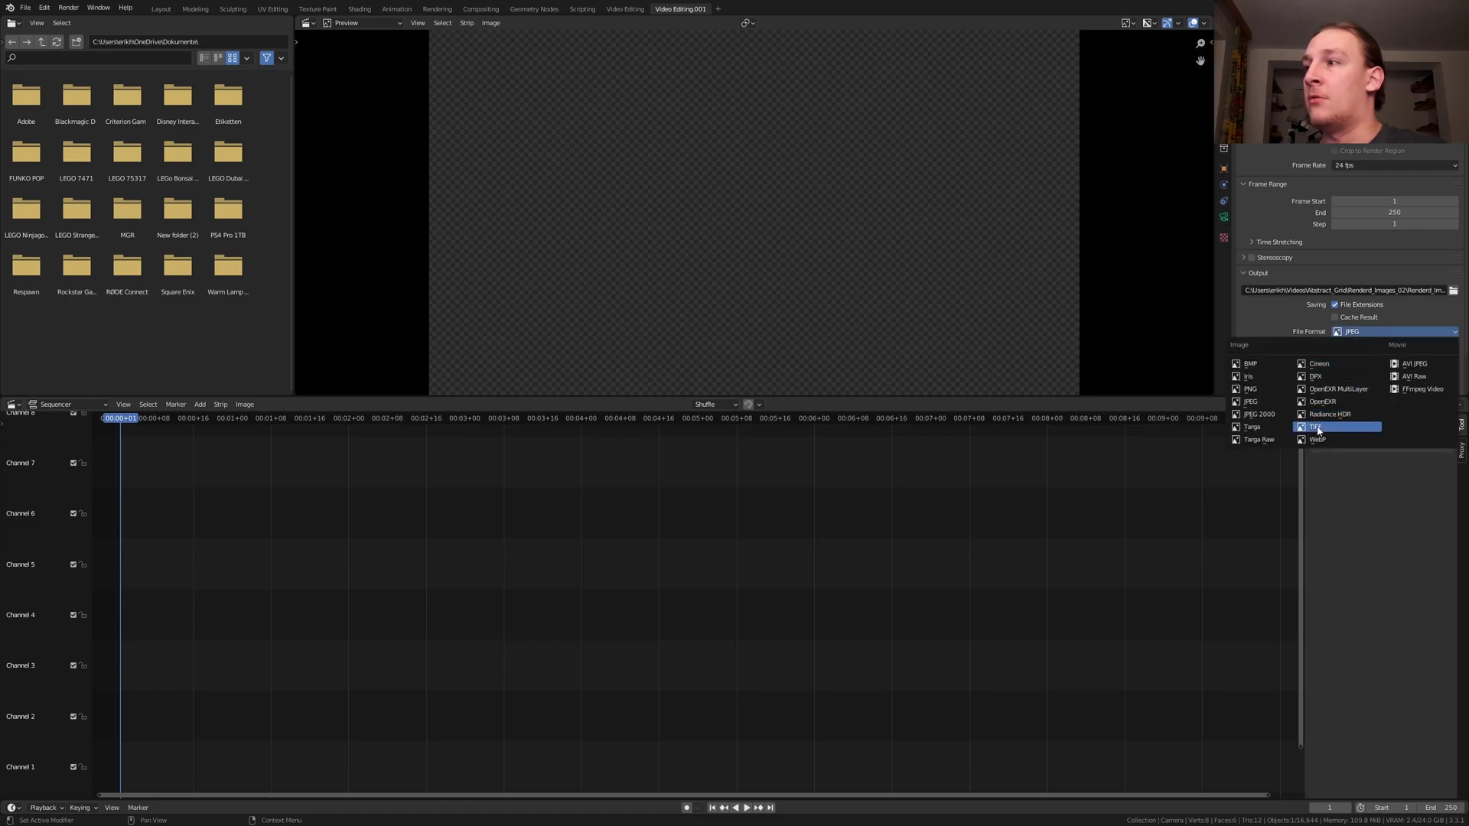
pyautogui.click(1421, 389)
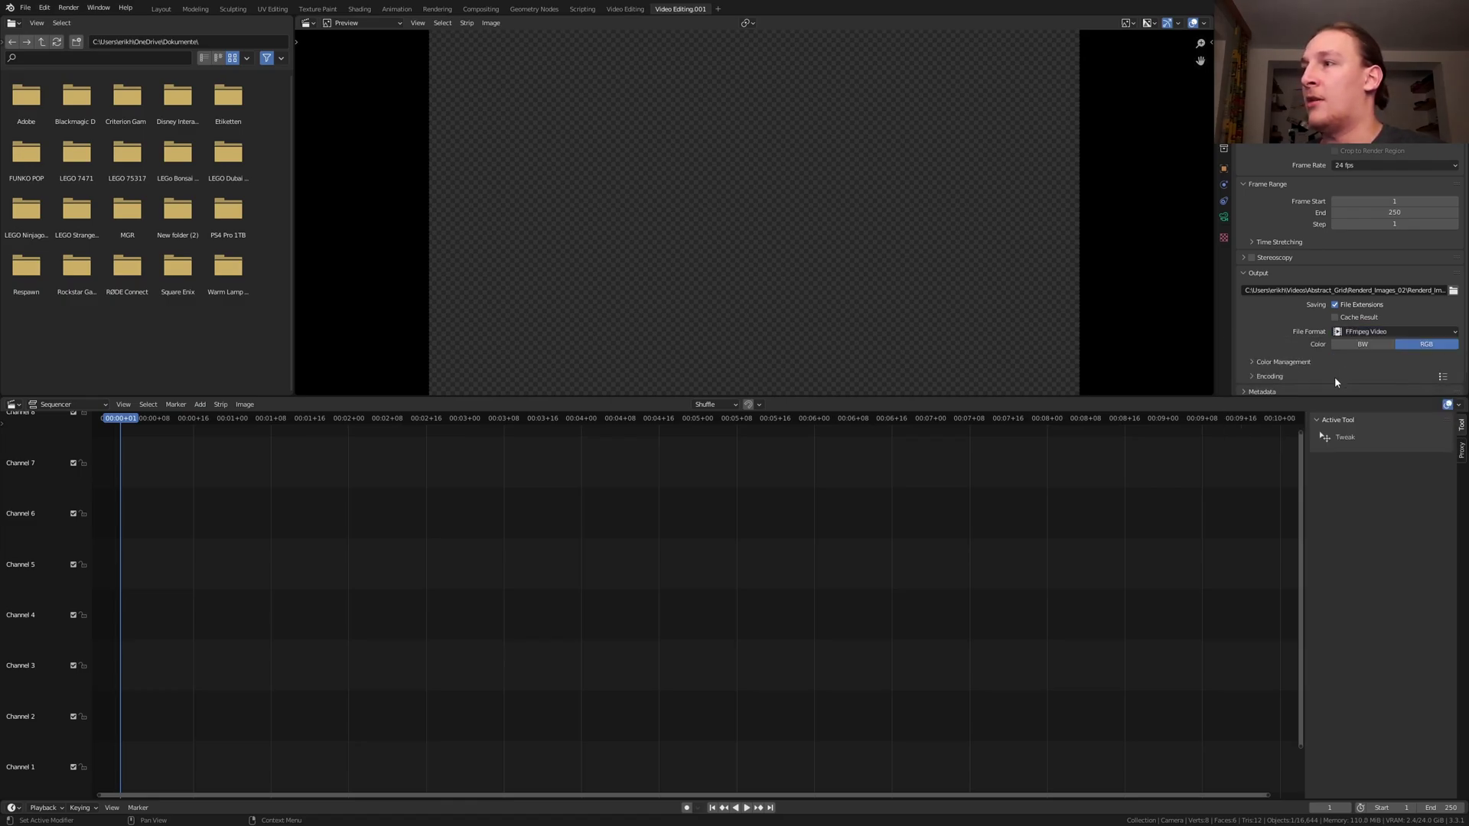
# Set the encoding container to MPEG-4 with High Quality output.
pyautogui.click(1336, 379)
pyautogui.scroll(-2, 1335, 379)
pyautogui.click(1366, 347)
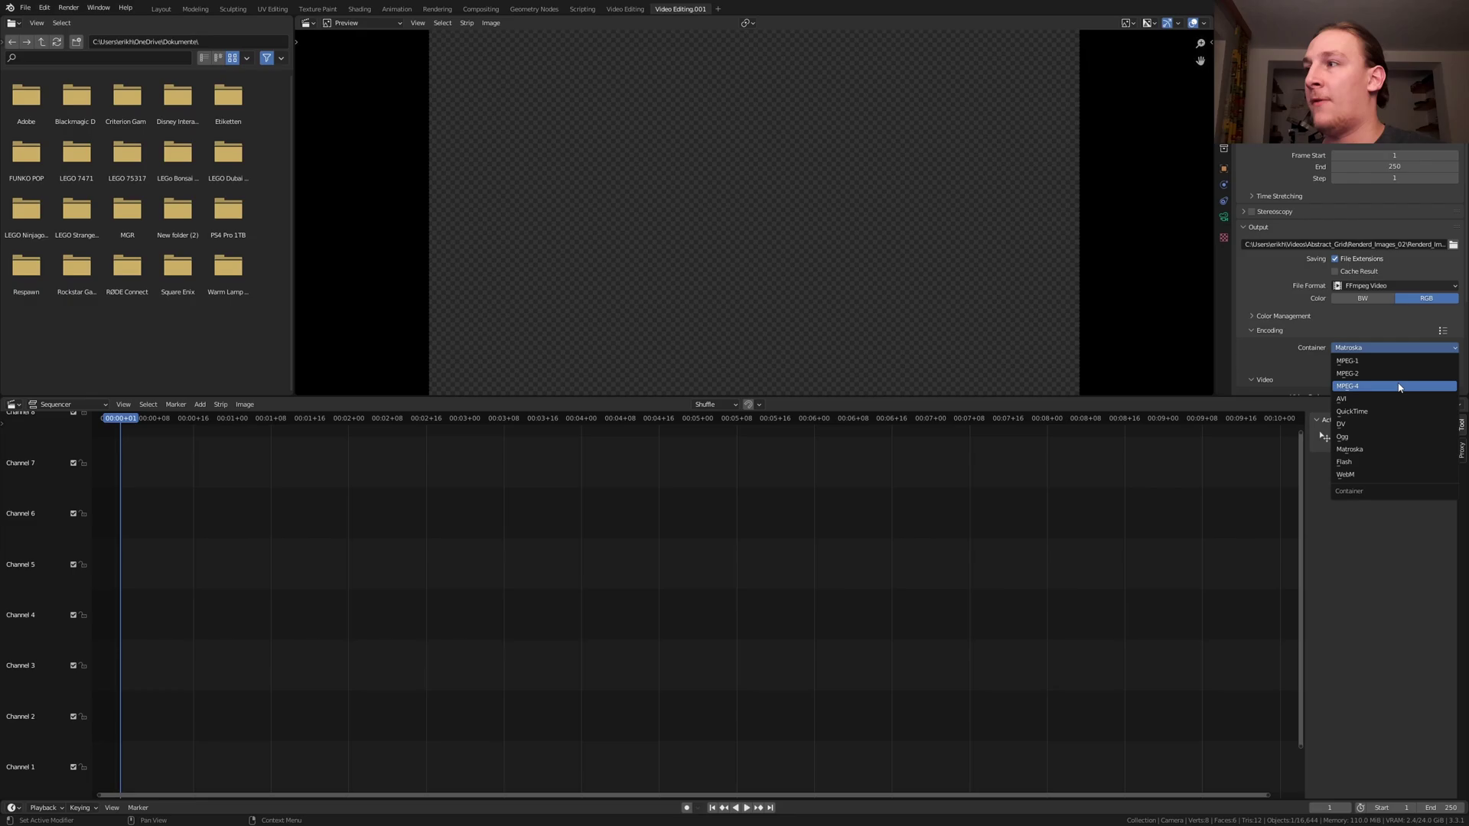
pyautogui.click(1399, 387)
pyautogui.scroll(-2, 1379, 357)
pyautogui.click(1383, 363)
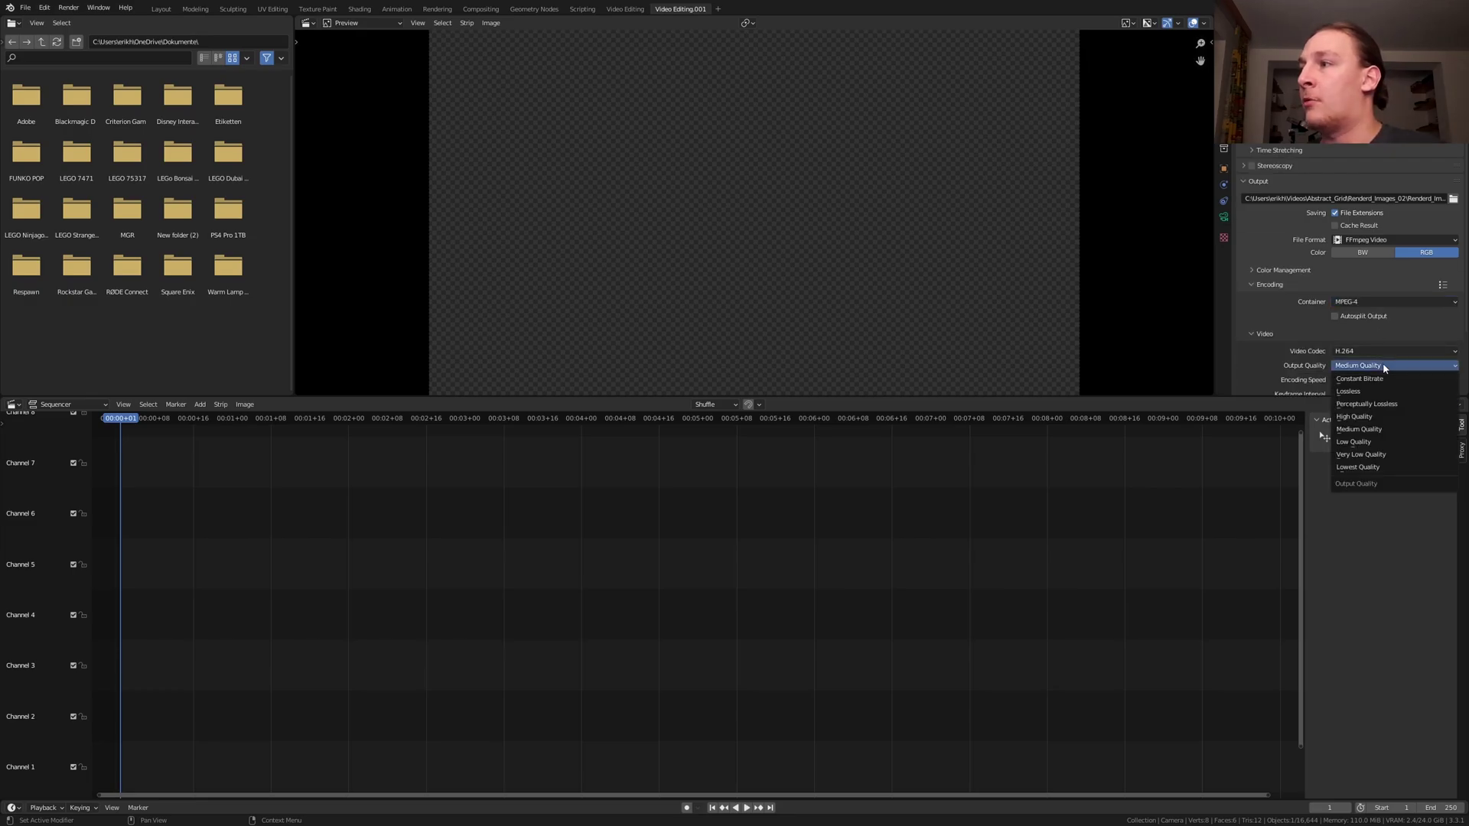
pyautogui.click(1382, 414)
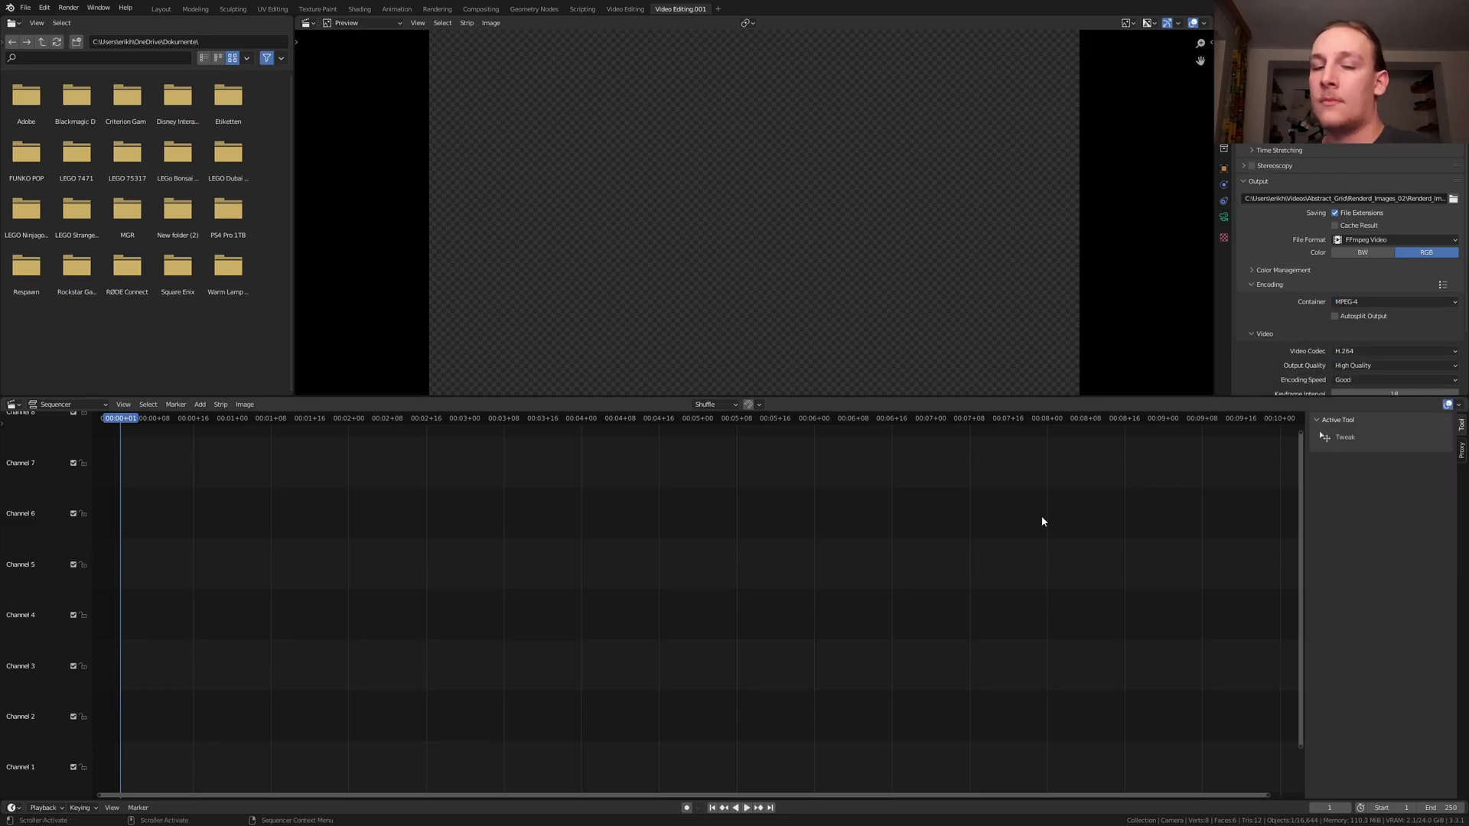
pyautogui.hotkey('shift', 'a')
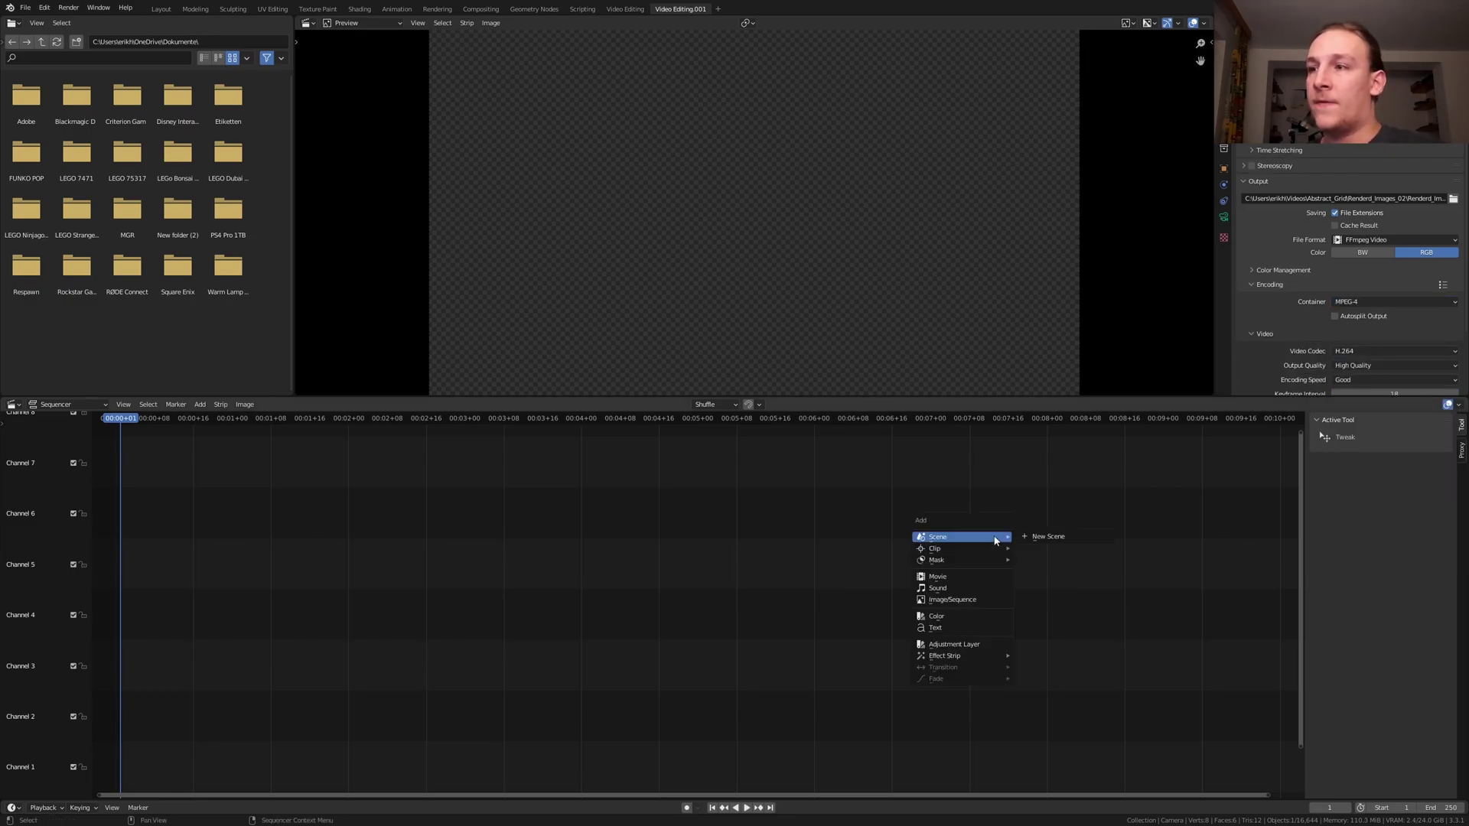
# Browse to the Renderd_Images_02 folder for a new image sequence strip.
pyautogui.click(981, 600)
pyautogui.click(805, 236)
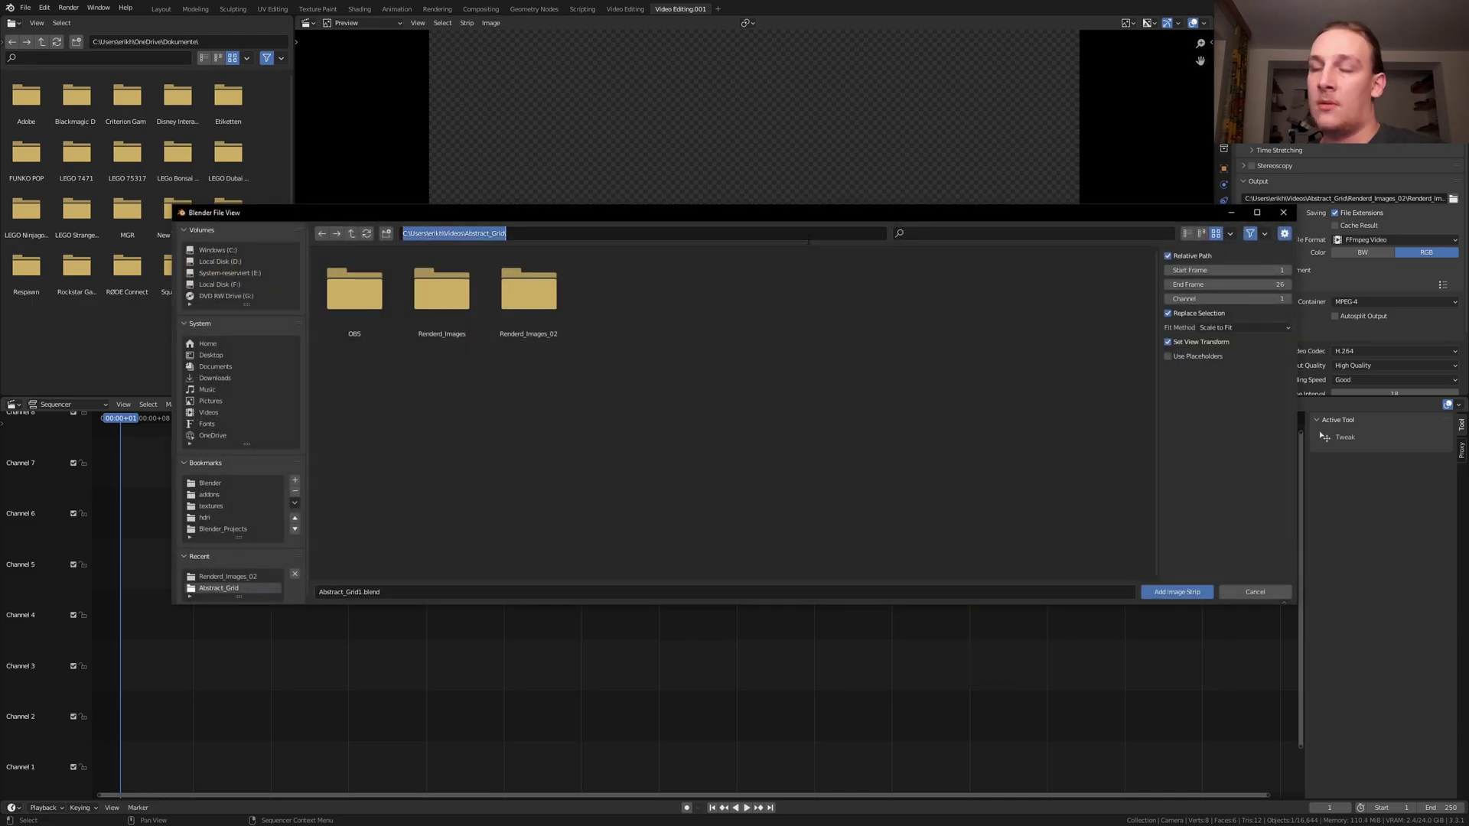
pyautogui.write('C:\\Users\\erikh\\Videos\\Abstract_Grid\\Renderd_Images_02\\Renderd_Images_')
pyautogui.moveTo(615, 234); pyautogui.dragTo(559, 234)
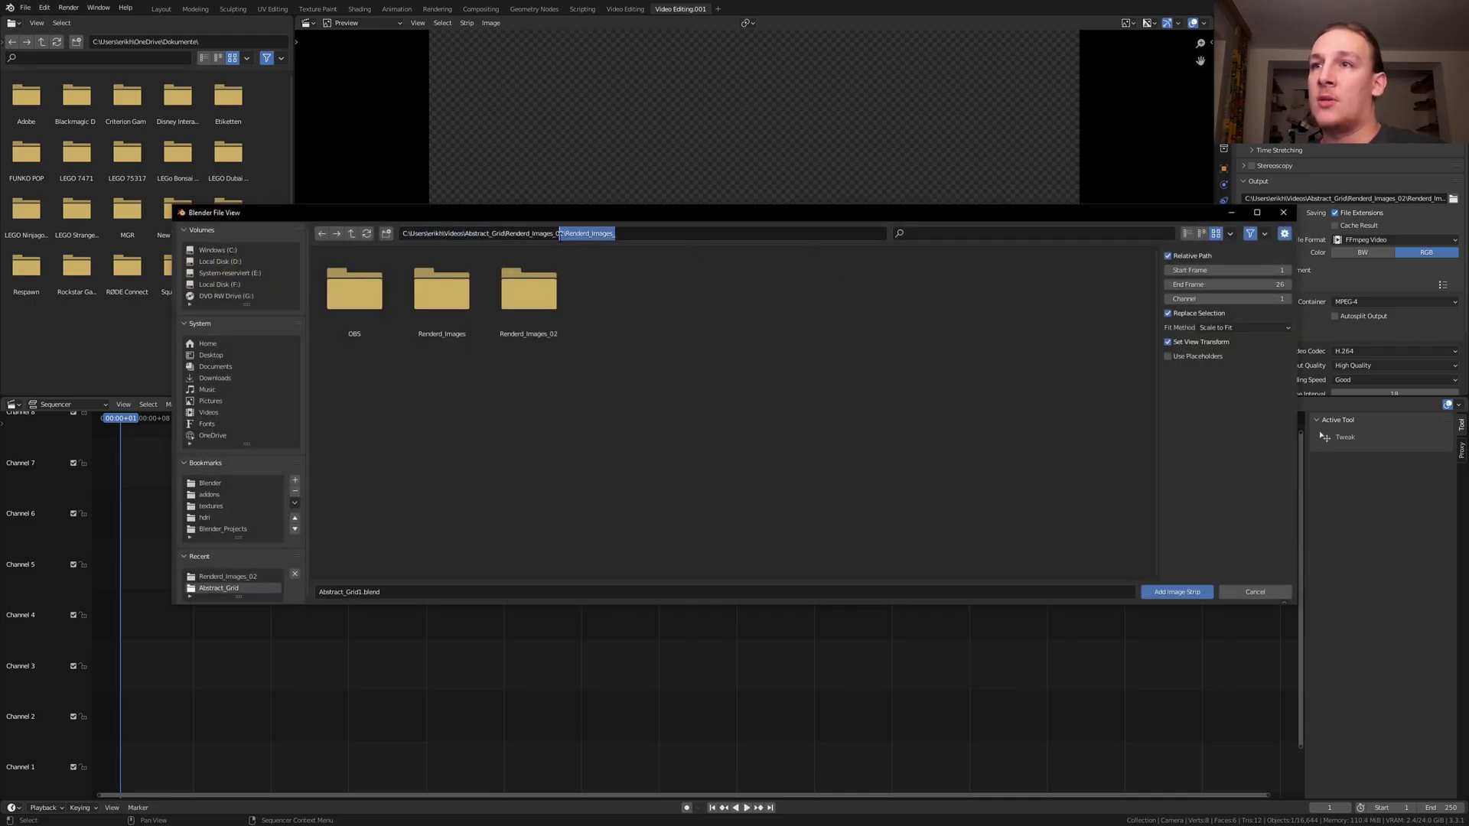
pyautogui.press('BackSpace')
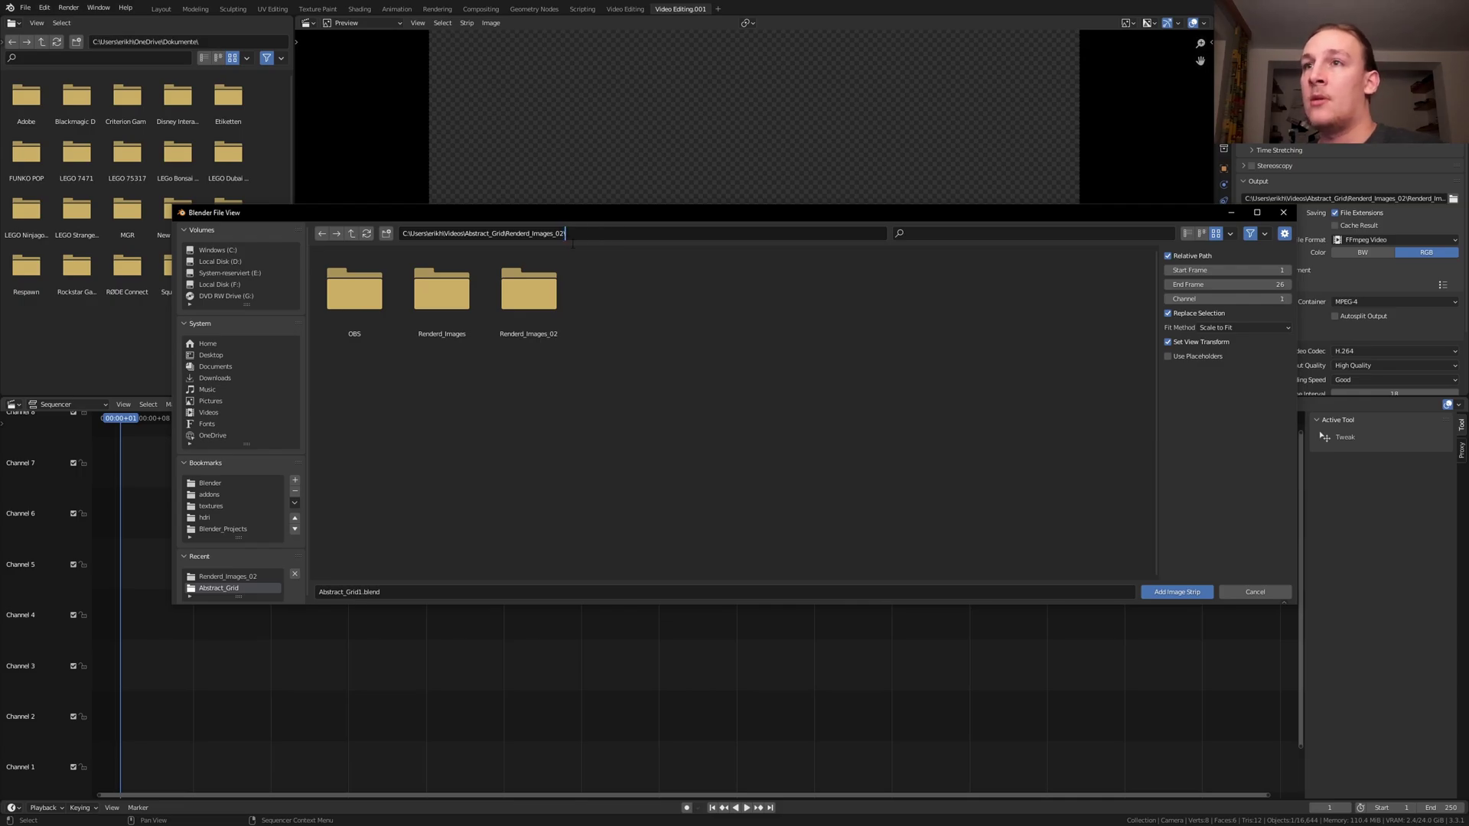
pyautogui.press('Return')
# Add all rendered frames as one image strip, save, and render the MPEG-4 video.
pyautogui.rightClick(1091, 376)
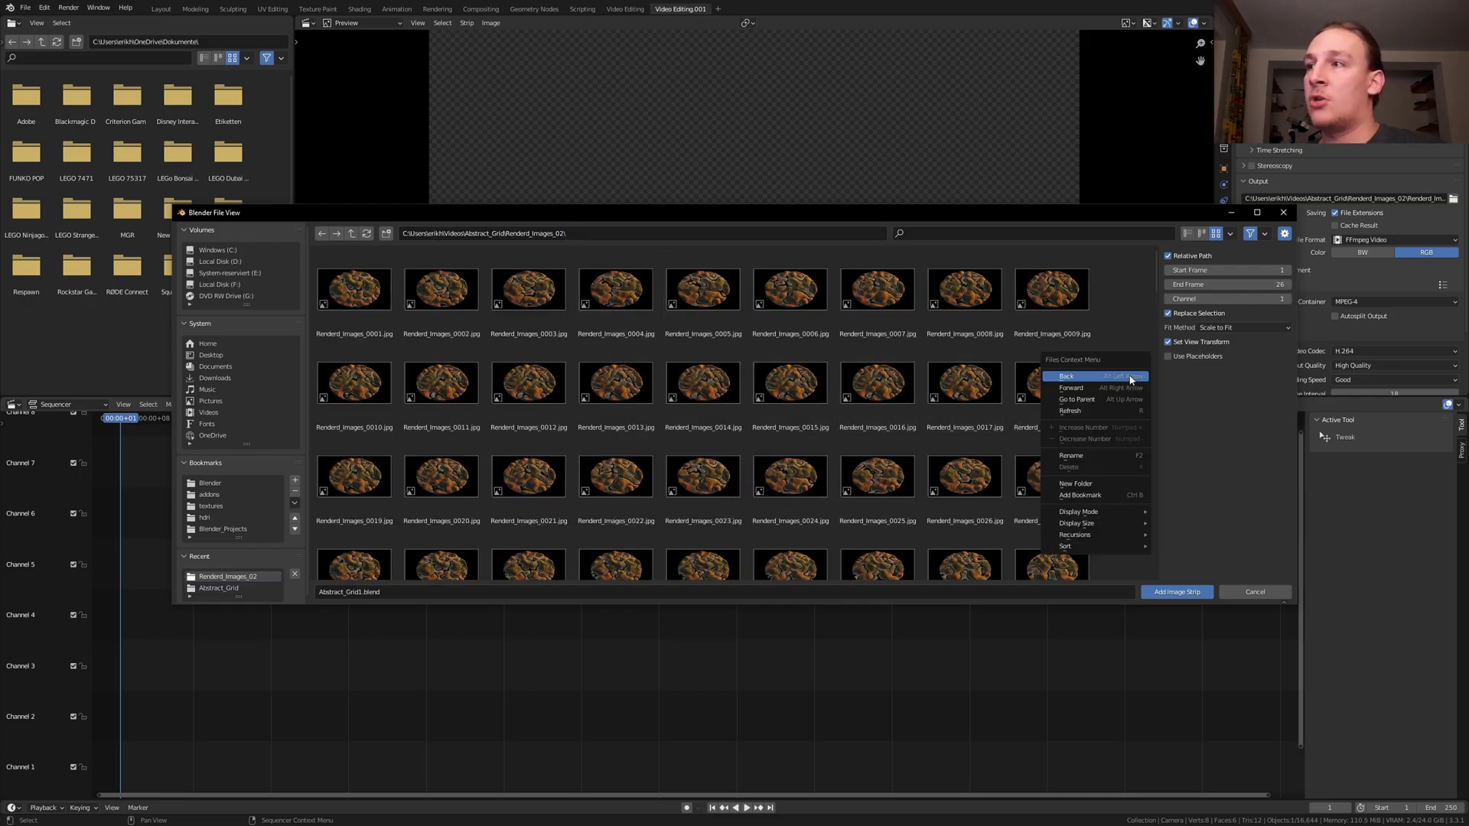
pyautogui.moveTo(1127, 549)
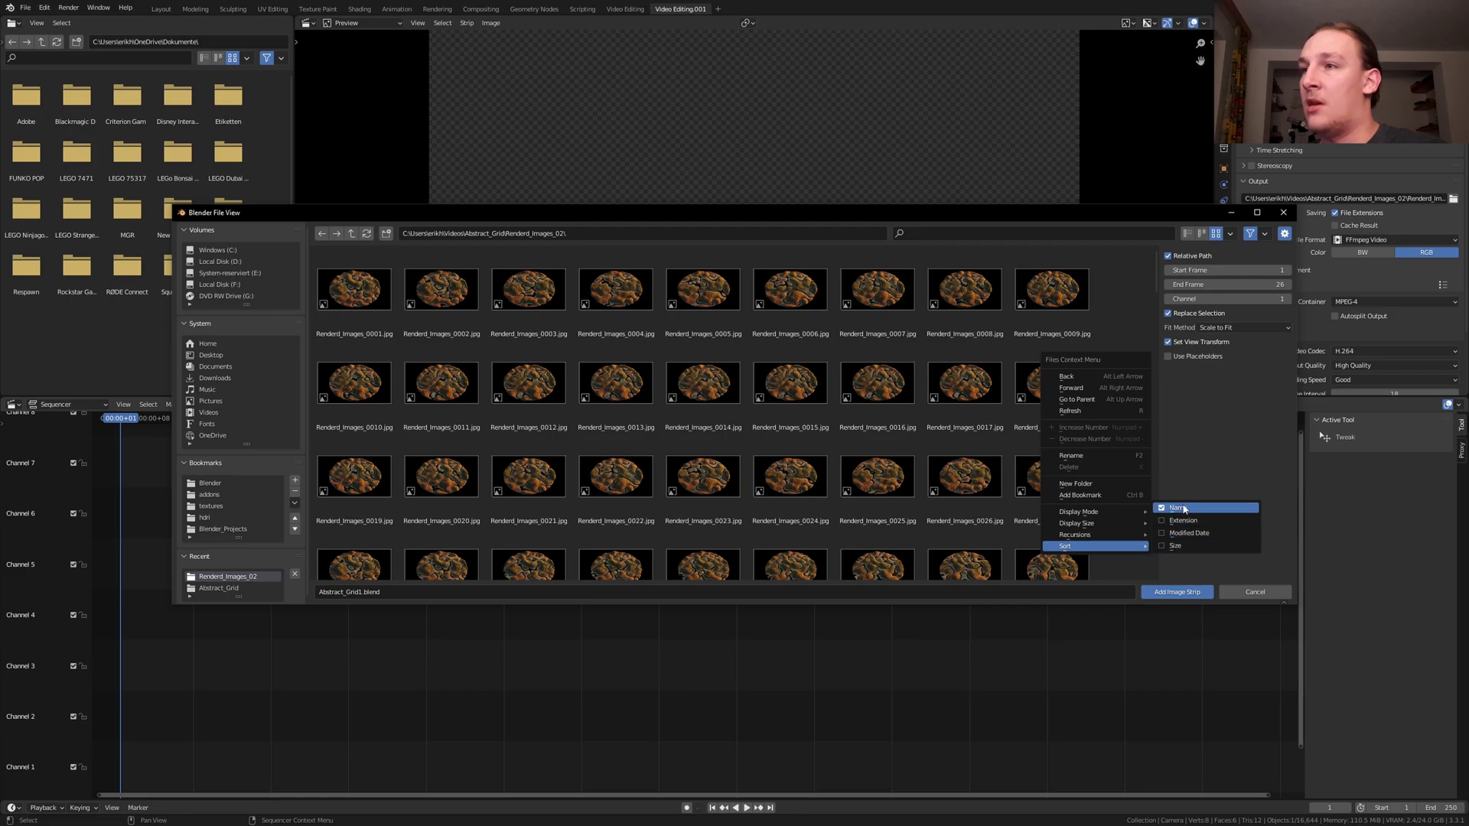
pyautogui.press('a')
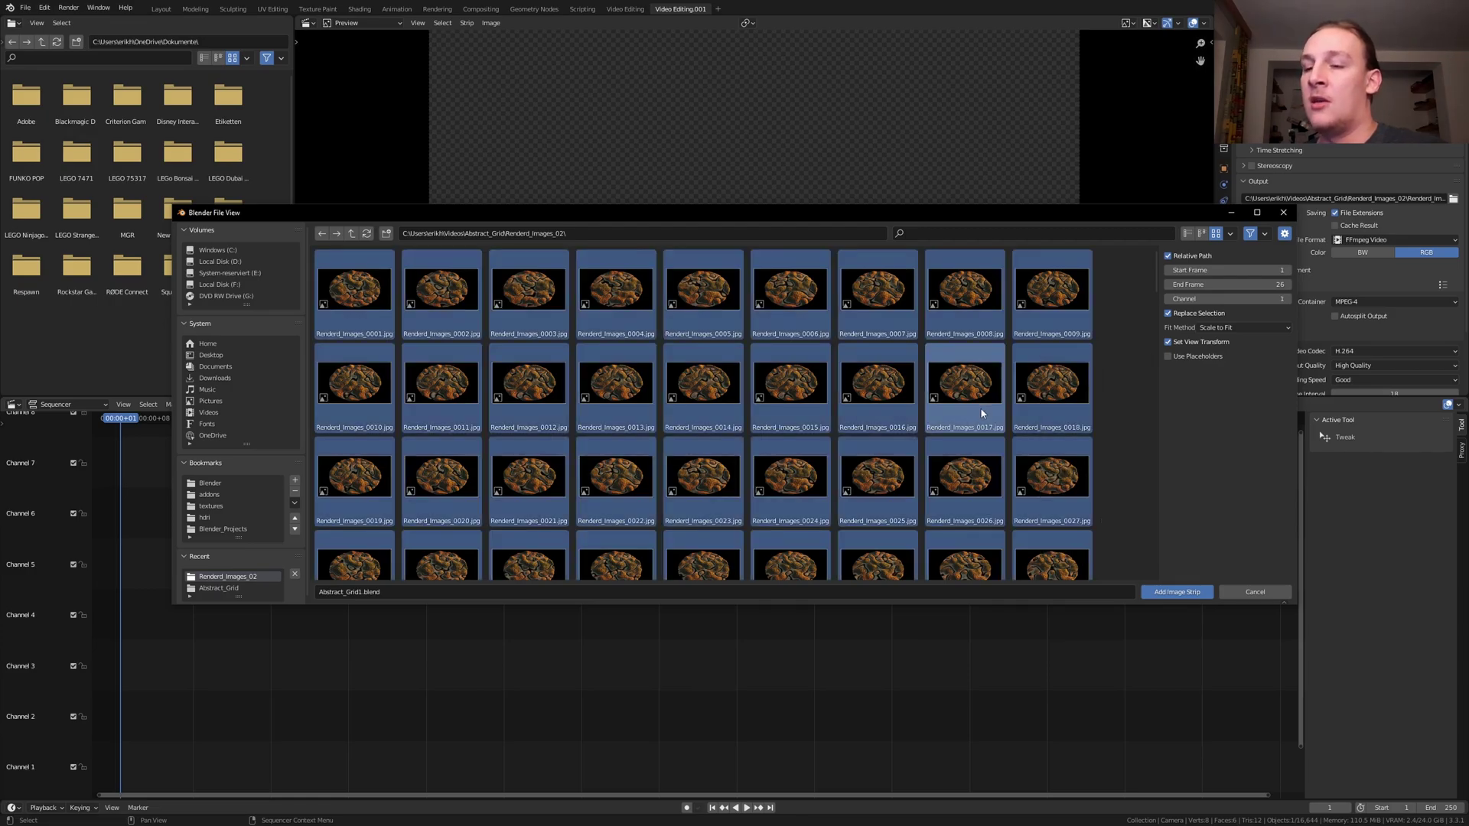
pyautogui.press('Return')
pyautogui.hotkey('ctrl', 's')
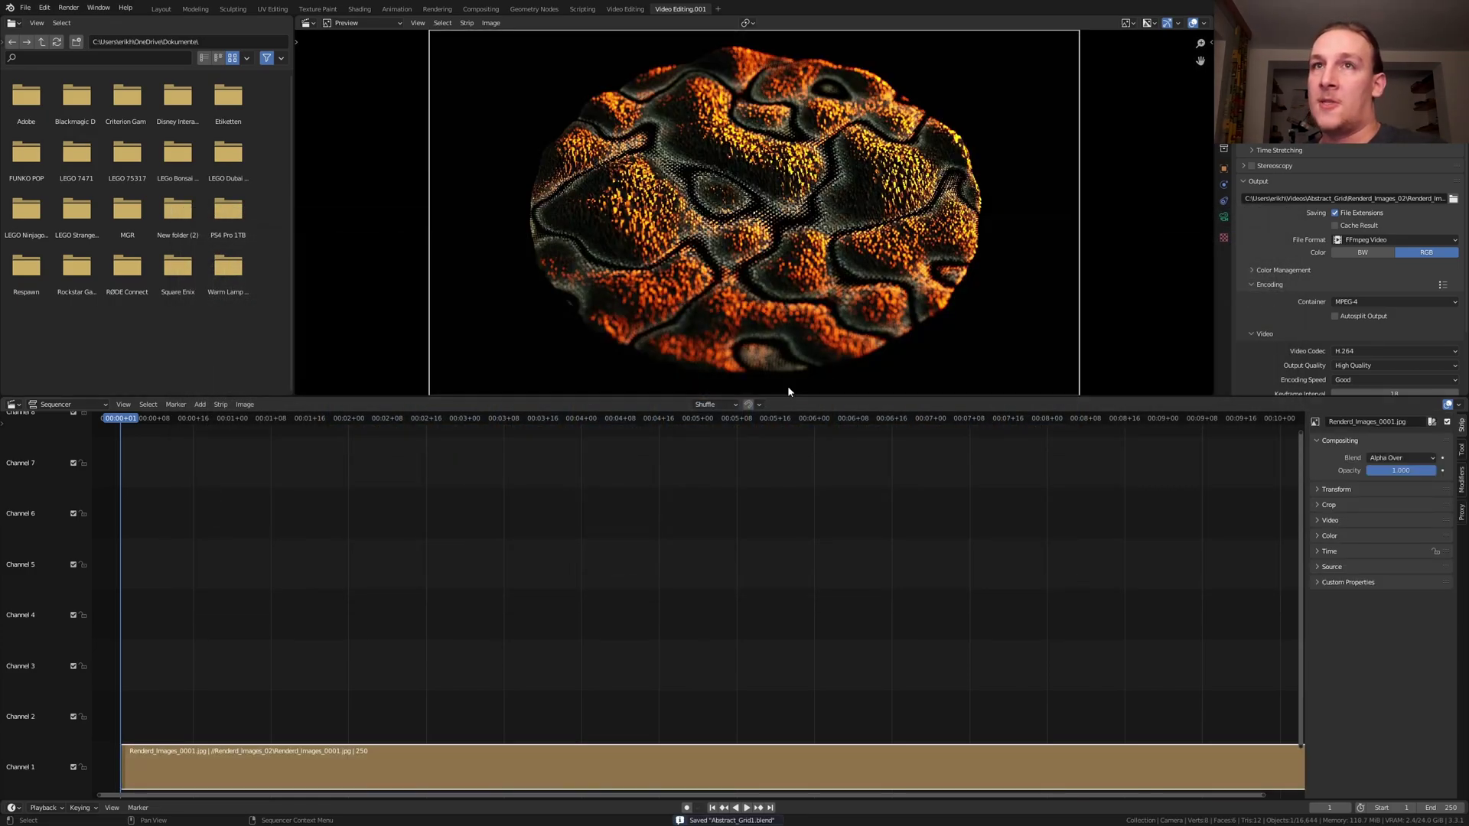
pyautogui.click(68, 8)
pyautogui.click(98, 33)
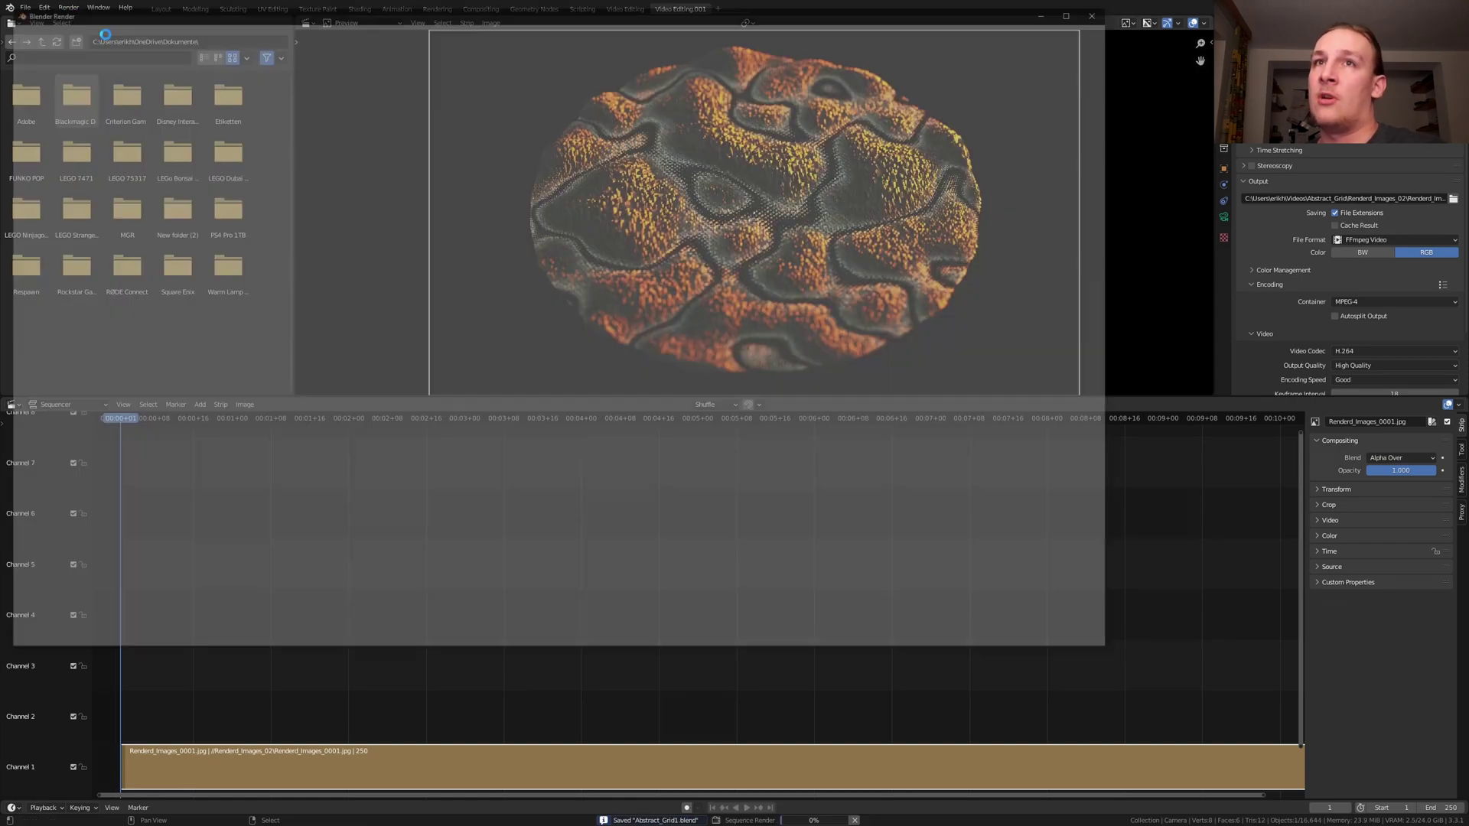